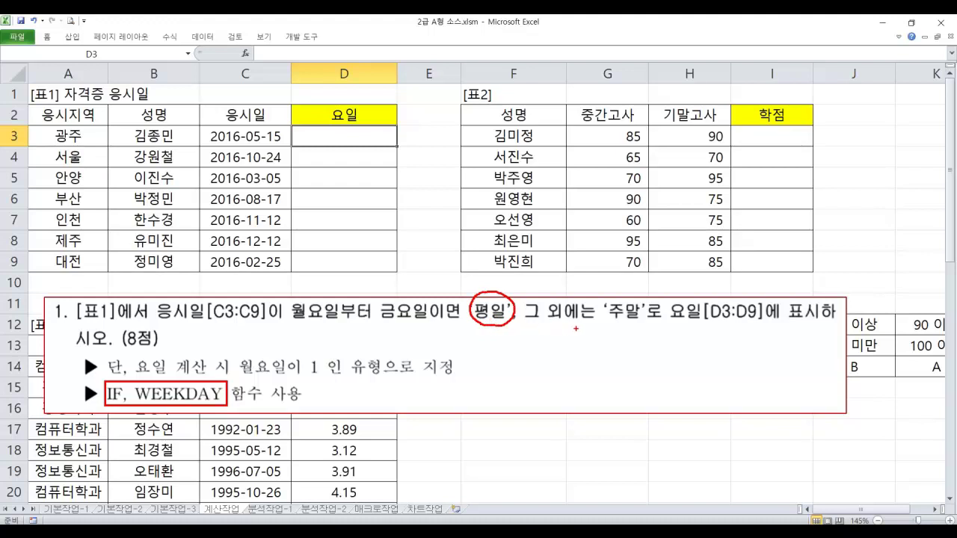
mouse_move(627, 324)
mouse_down()
mouse_move(602, 305)
mouse_move(645, 317)
mouse_move(621, 323)
mouse_up()
mouse_move(232, 350)
mouse_down()
mouse_move(293, 378)
mouse_move(382, 378)
mouse_up()
drag(475, 364, 490, 372)
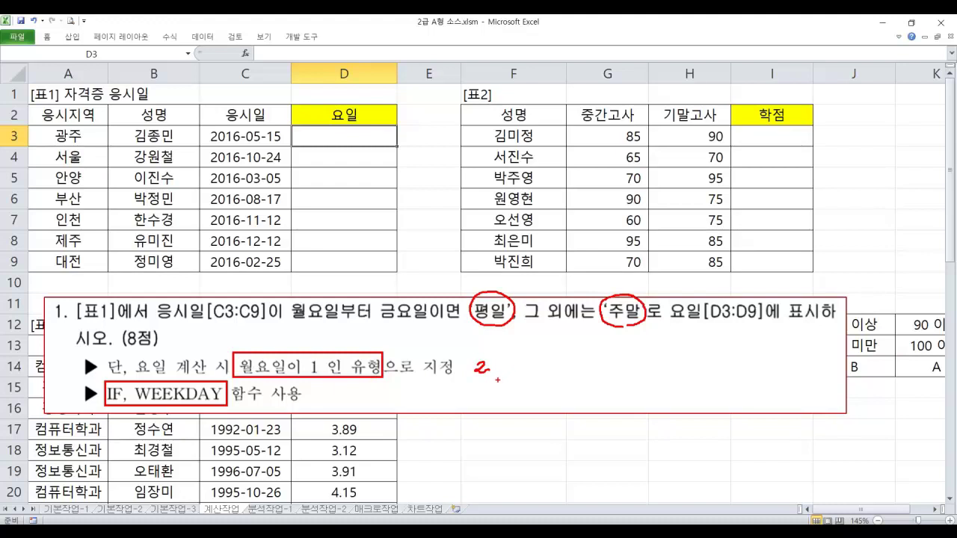
mouse_move(536, 363)
mouse_down()
mouse_move(533, 373)
mouse_move(626, 372)
mouse_move(620, 382)
mouse_up()
drag(618, 390, 620, 397)
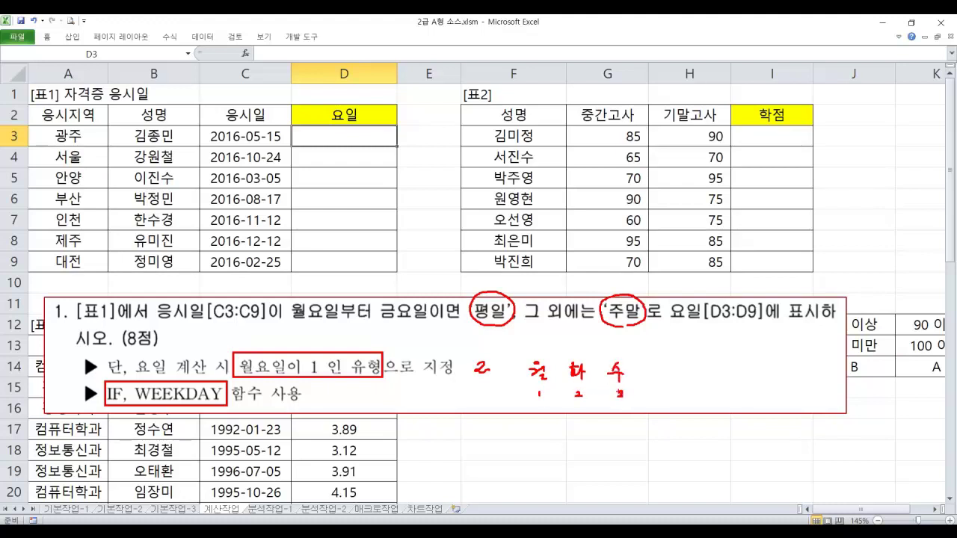
drag(645, 363, 653, 382)
drag(650, 390, 656, 393)
drag(652, 387, 651, 398)
mouse_move(677, 367)
mouse_down()
mouse_move(689, 373)
mouse_move(686, 399)
mouse_up()
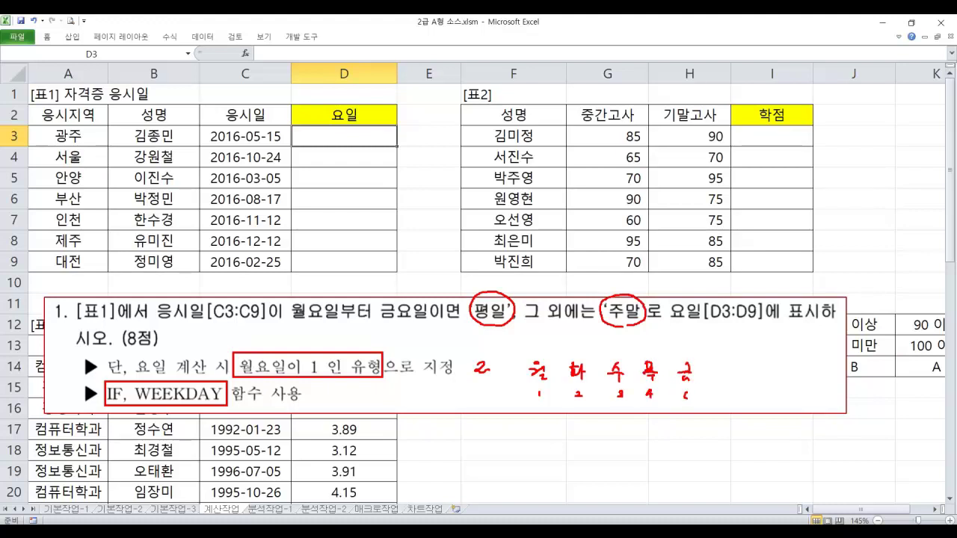
mouse_move(715, 364)
mouse_down()
mouse_move(725, 363)
mouse_move(713, 376)
mouse_move(729, 378)
mouse_move(719, 397)
mouse_move(758, 380)
mouse_move(748, 399)
mouse_up()
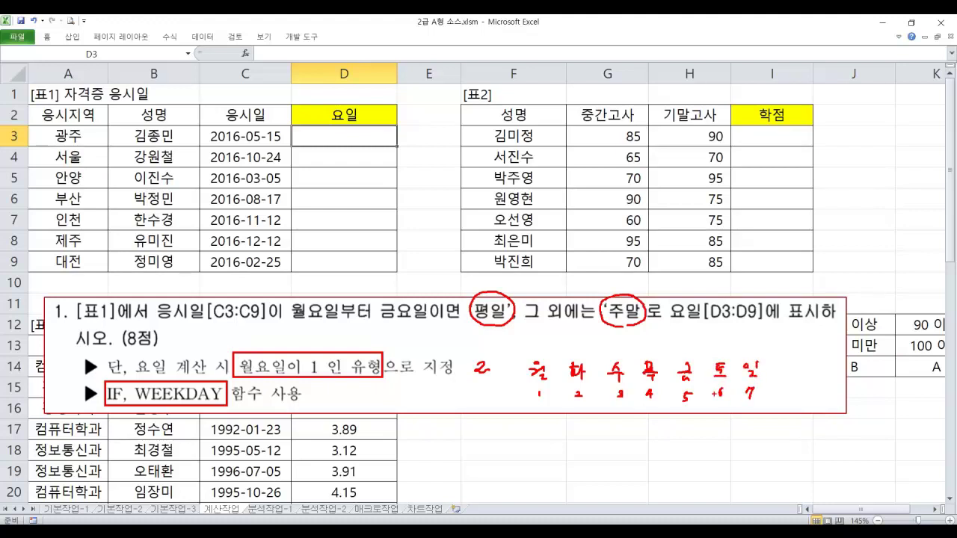
drag(192, 374, 209, 372)
drag(499, 370, 520, 371)
mouse_move(707, 359)
mouse_down()
mouse_move(743, 398)
mouse_move(767, 402)
mouse_up()
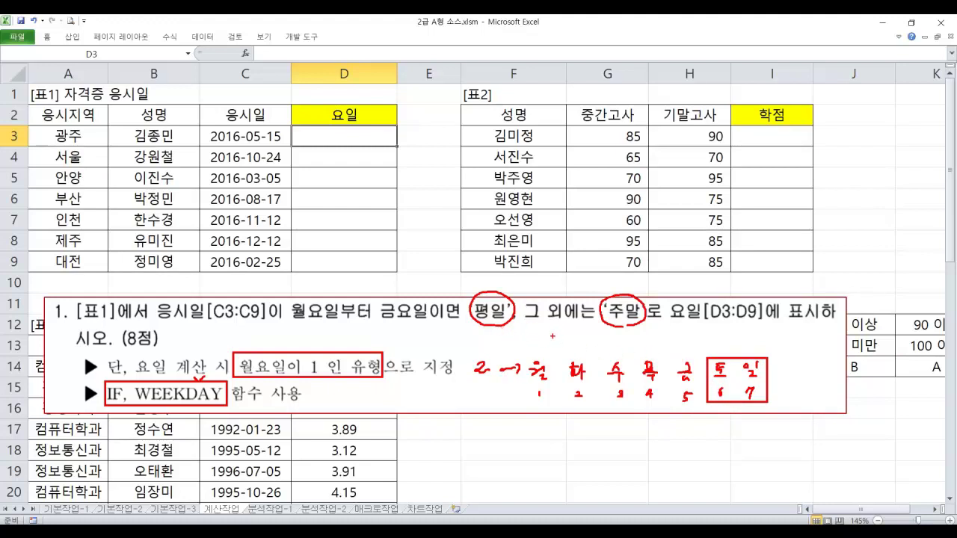
drag(470, 431, 482, 431)
mouse_move(477, 432)
mouse_down()
mouse_move(483, 444)
mouse_move(501, 429)
mouse_up()
mouse_move(494, 431)
mouse_down()
mouse_move(494, 445)
mouse_move(532, 438)
mouse_move(549, 446)
mouse_up()
mouse_move(555, 430)
mouse_down()
mouse_move(554, 449)
mouse_move(584, 450)
mouse_move(591, 460)
mouse_up()
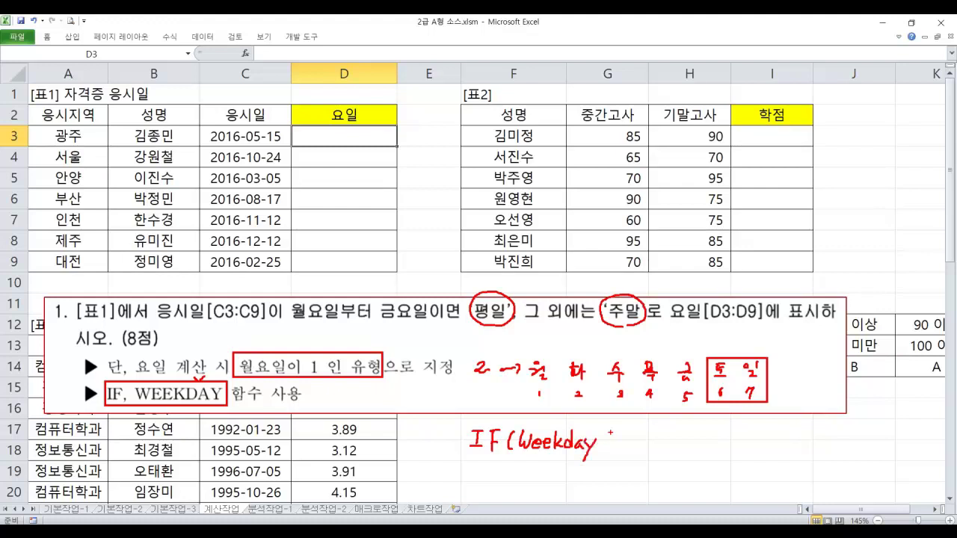
mouse_move(613, 425)
mouse_down()
mouse_move(606, 449)
mouse_move(663, 446)
mouse_up()
mouse_move(660, 429)
mouse_down()
mouse_move(659, 450)
mouse_move(683, 439)
mouse_move(674, 448)
mouse_up()
mouse_move(687, 438)
mouse_down()
mouse_move(707, 446)
mouse_move(747, 434)
mouse_move(775, 447)
mouse_move(785, 438)
mouse_up()
drag(788, 429, 791, 438)
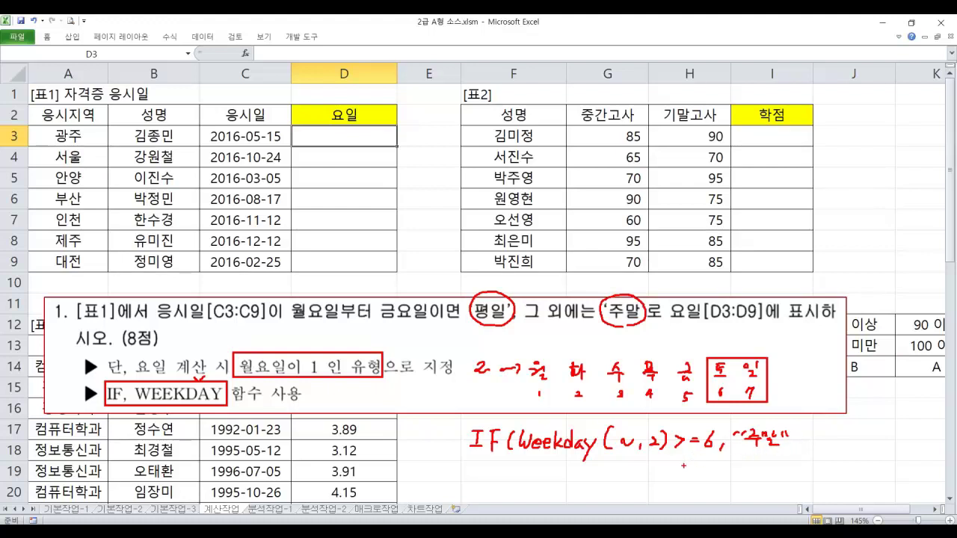
mouse_move(683, 462)
mouse_down()
mouse_move(683, 479)
mouse_move(696, 468)
mouse_up()
mouse_move(687, 474)
mouse_down()
mouse_move(761, 463)
mouse_move(767, 478)
mouse_up()
drag(772, 462, 782, 468)
mouse_move(776, 465)
mouse_down()
mouse_move(784, 477)
mouse_move(725, 484)
mouse_up()
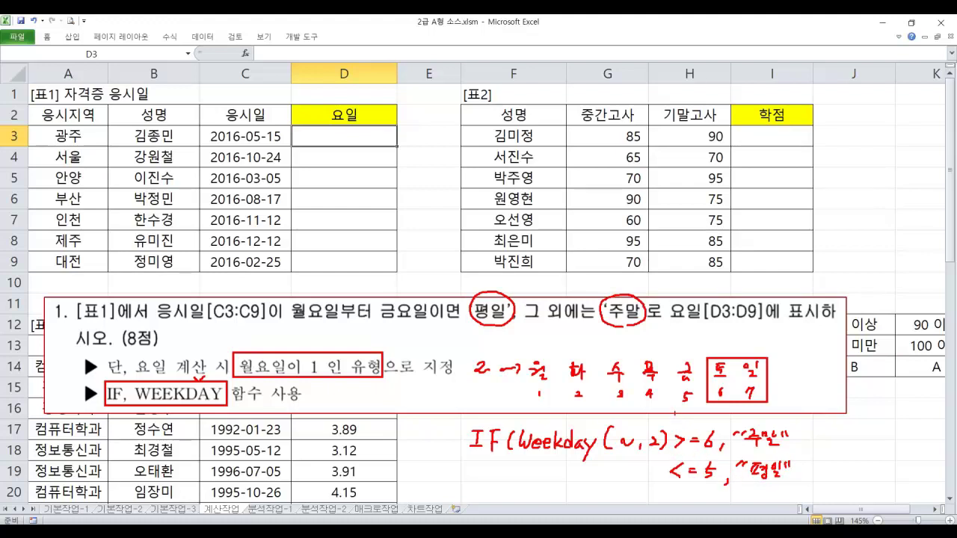
mouse_move(673, 413)
mouse_down()
mouse_move(683, 417)
mouse_move(675, 423)
mouse_move(697, 428)
mouse_up()
mouse_move(681, 489)
mouse_down()
mouse_move(671, 493)
mouse_move(683, 499)
mouse_up()
drag(707, 487, 703, 495)
key(Escape)
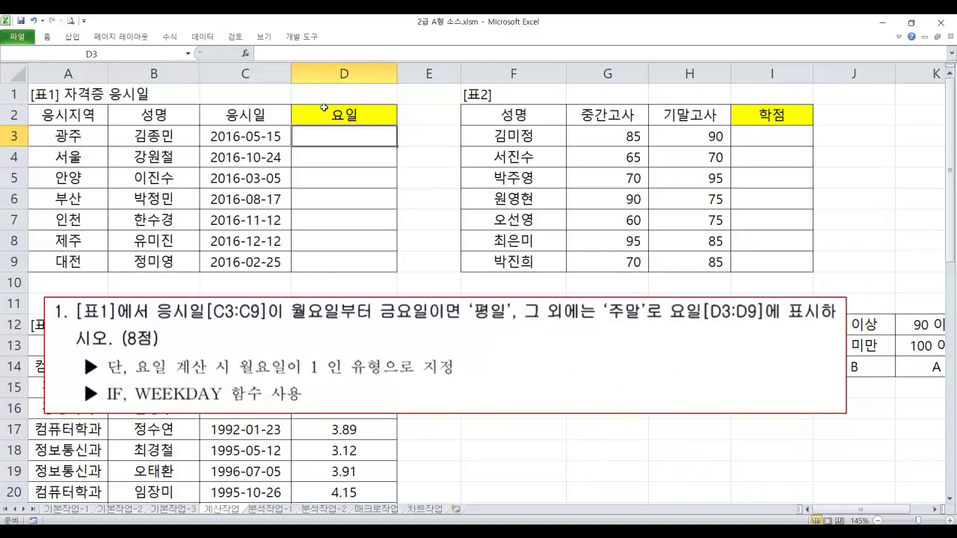
Step: Begin an IF formula in D3 whose logical test uses WEEKDAY(C3,2), so that Monday counts as 1
text(=)
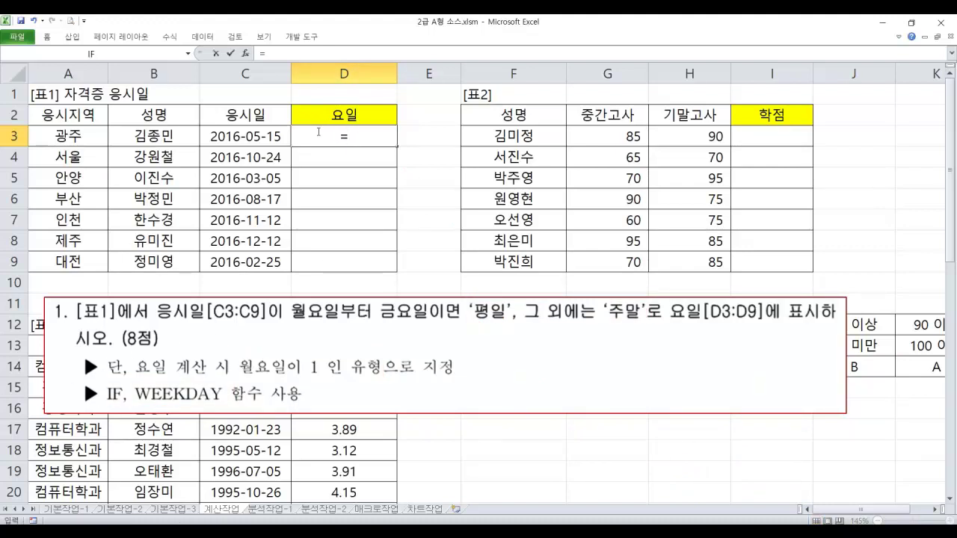
text(IF()
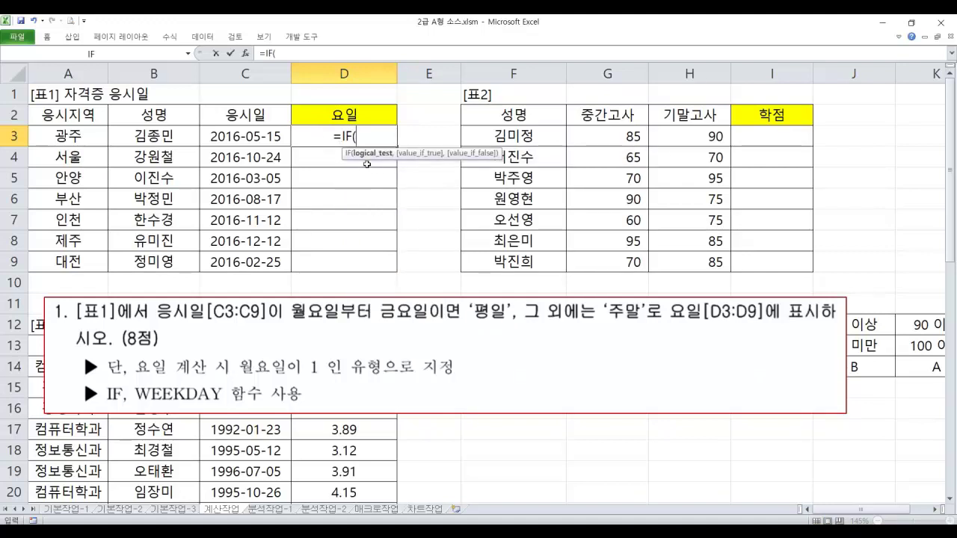
text(week)
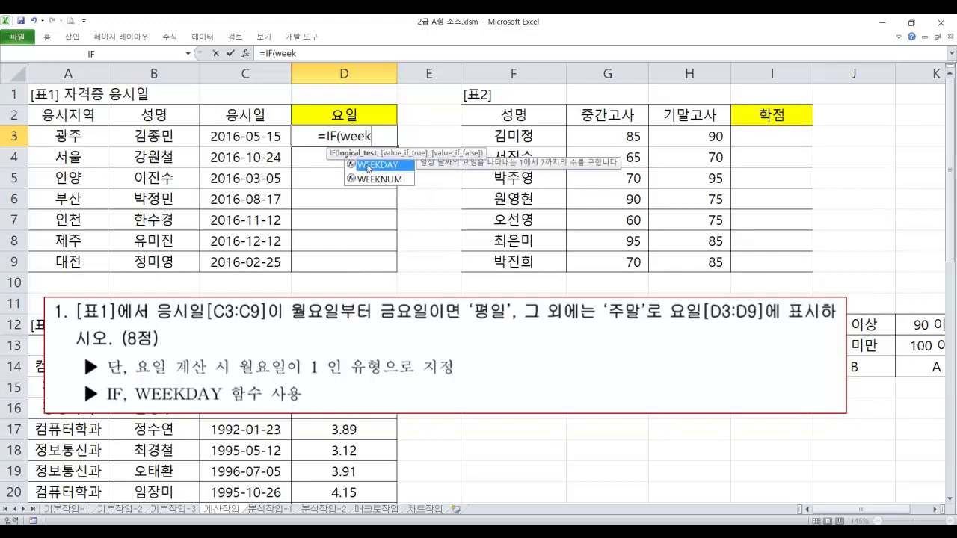
text(day()
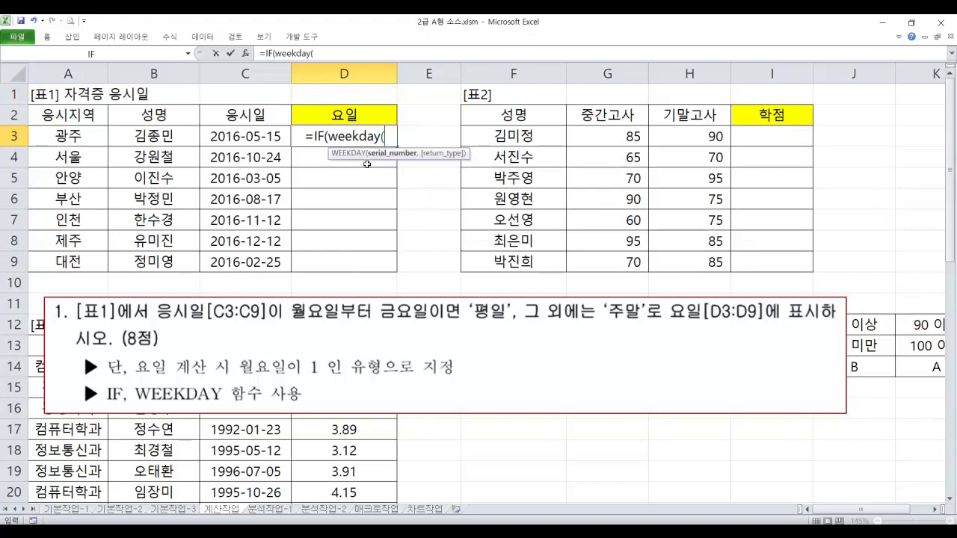
click(255, 141)
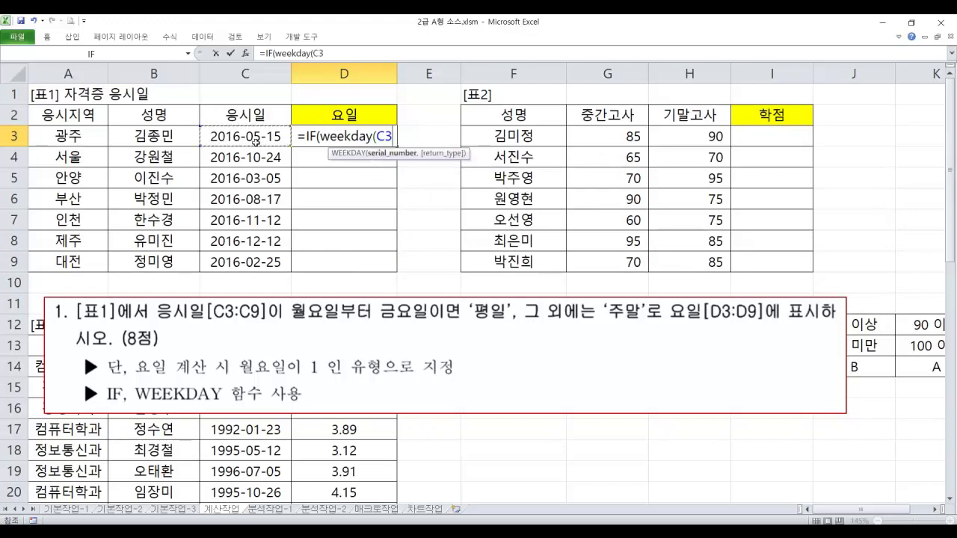
text(,)
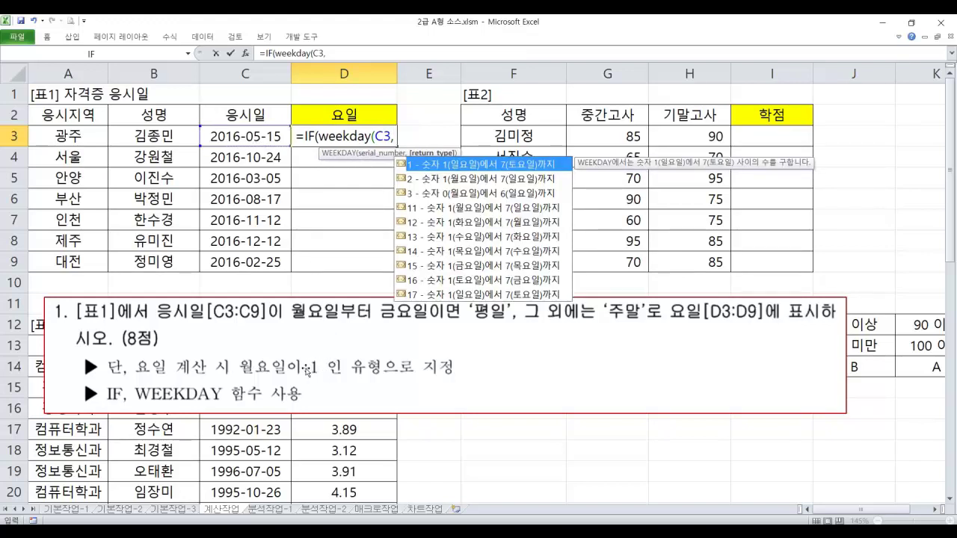
text(2)
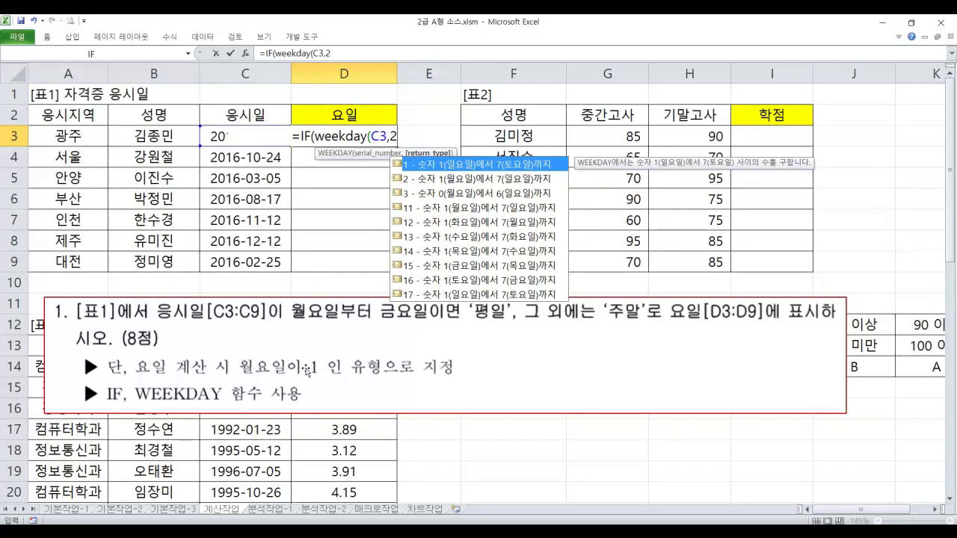
text())
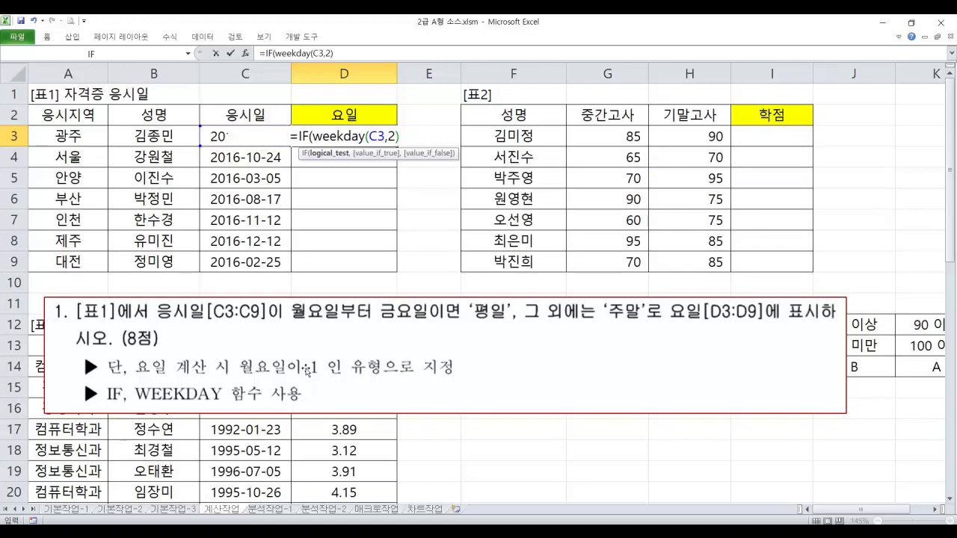
Step: Complete D3's IF formula with the condition >=6 and the results "주말" and "평일", and fill it down to D9
text(>=)
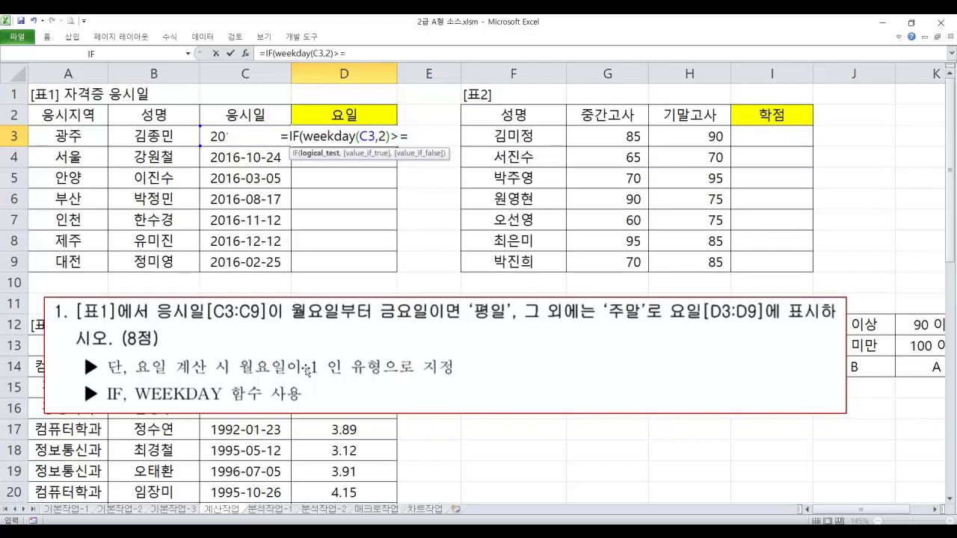
text(5)
key(BackSpace)
text(6)
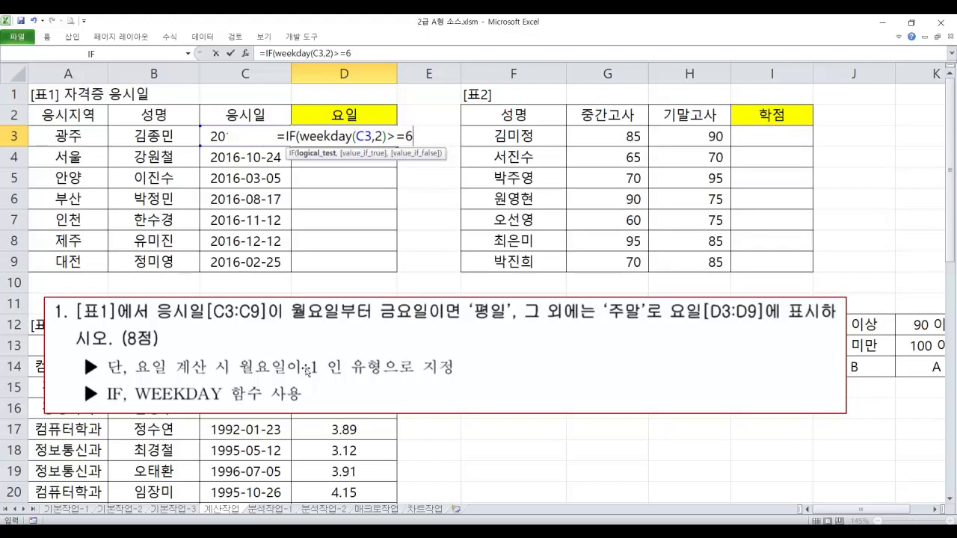
text(,"줌)
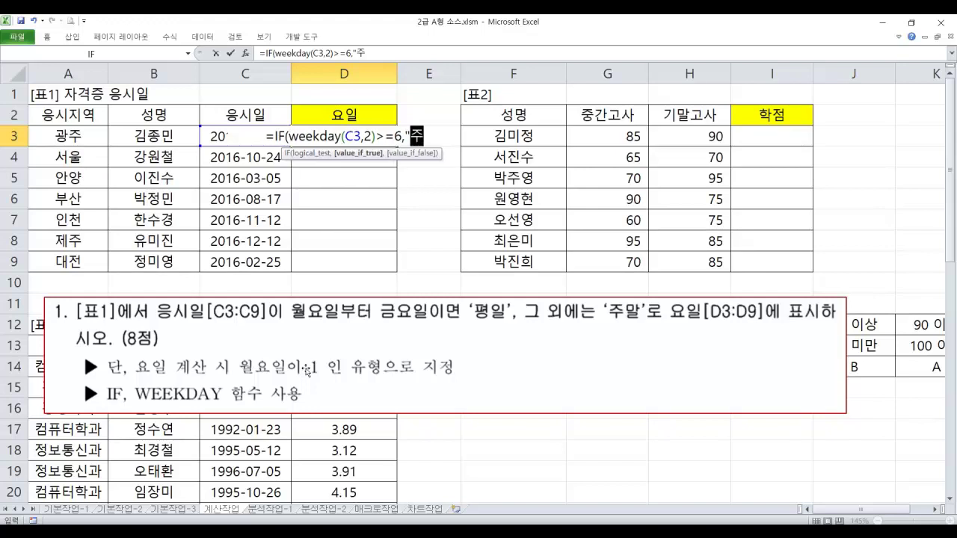
text(말",)
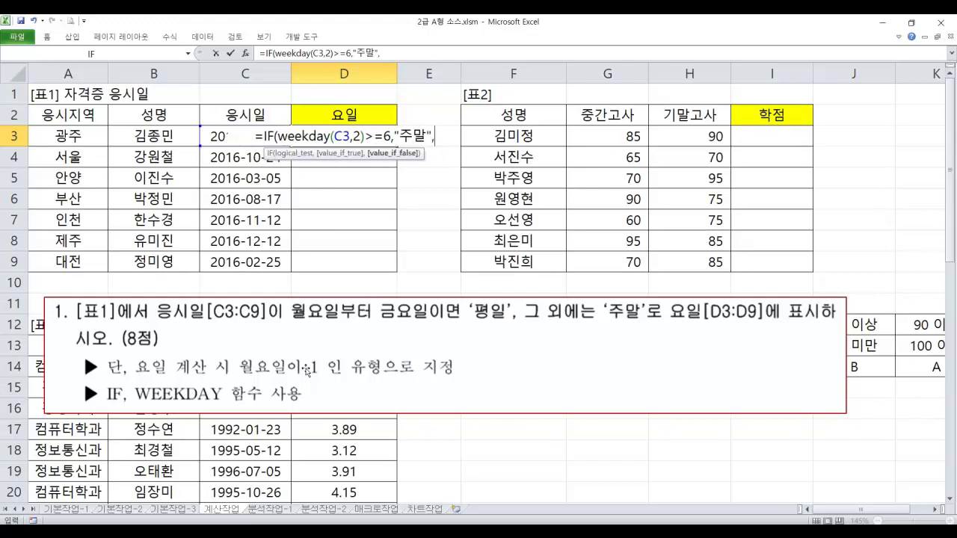
text("평일"))
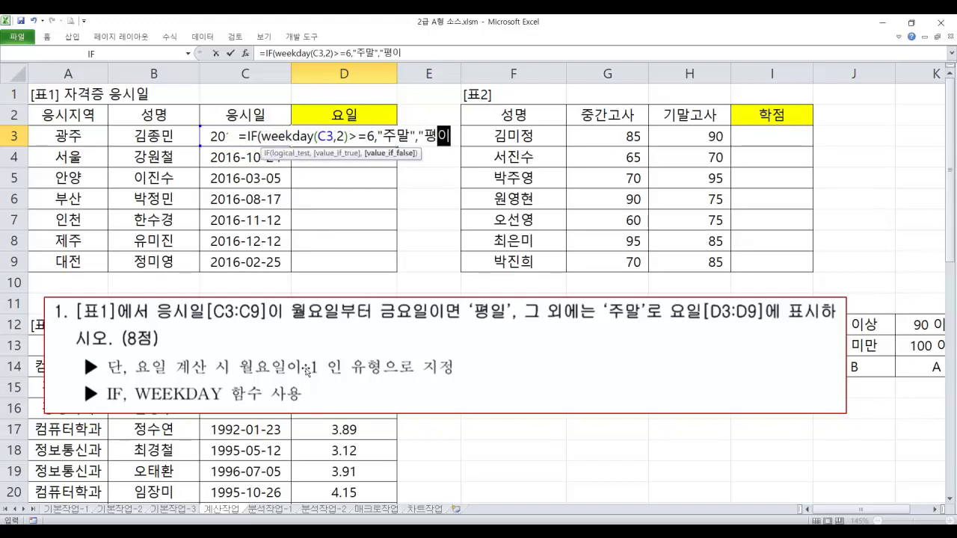
key(ctrl+Return)
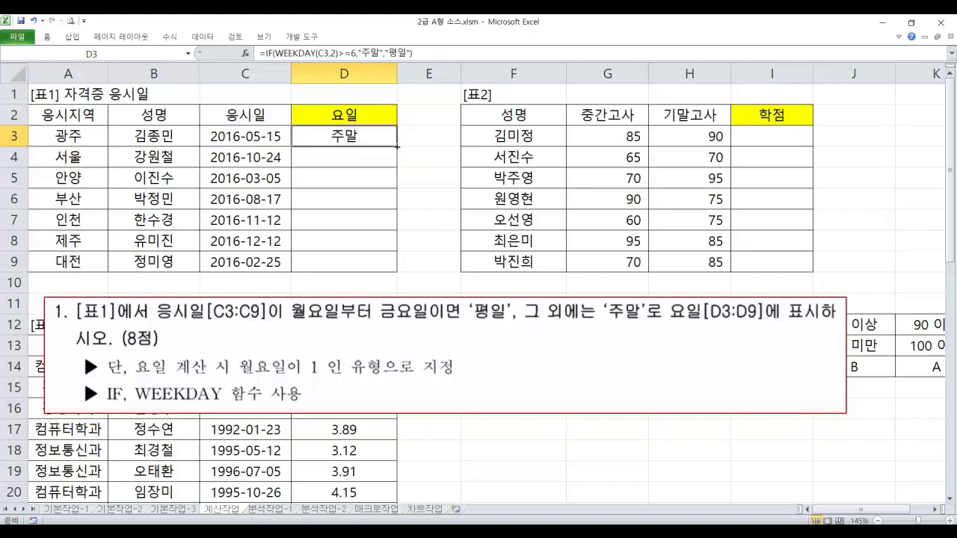
drag(397, 146, 396, 271)
Step: Examine the arguments of the IF and WEEKDAY functions in D3's formula one by one
double_click(336, 136)
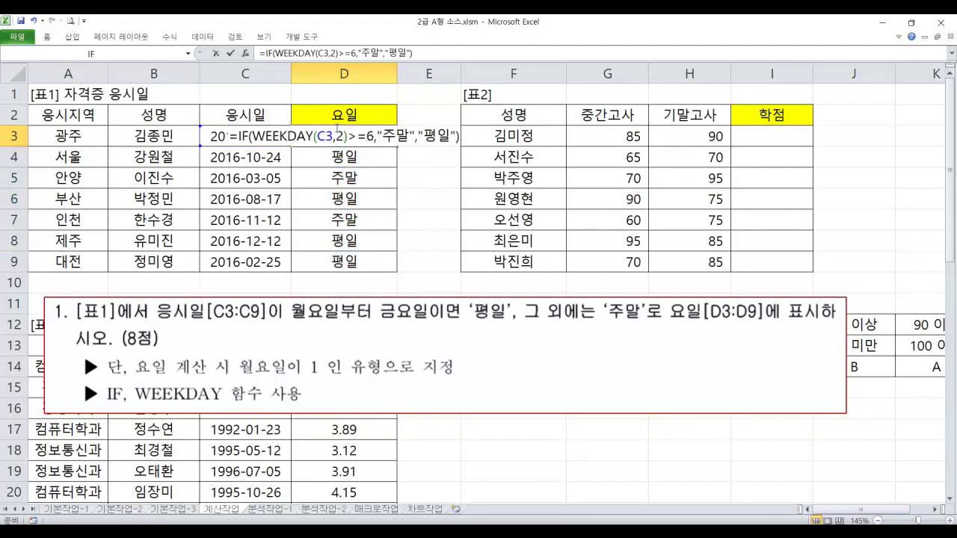
click(243, 136)
click(281, 155)
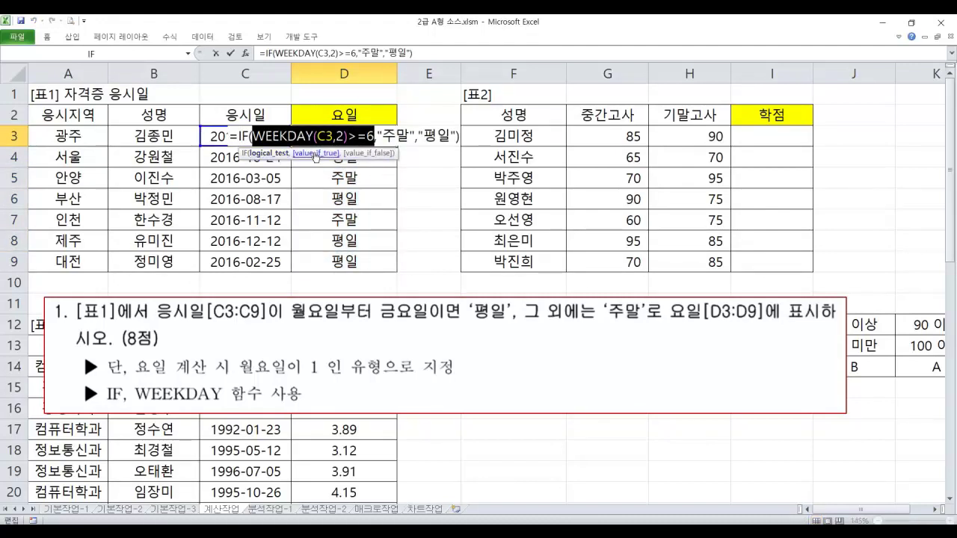
click(315, 153)
click(386, 153)
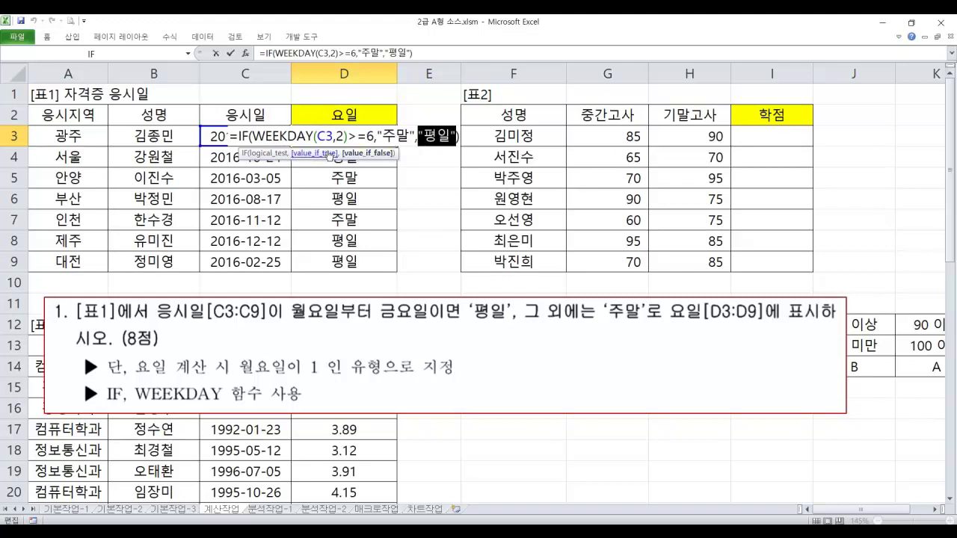
click(321, 153)
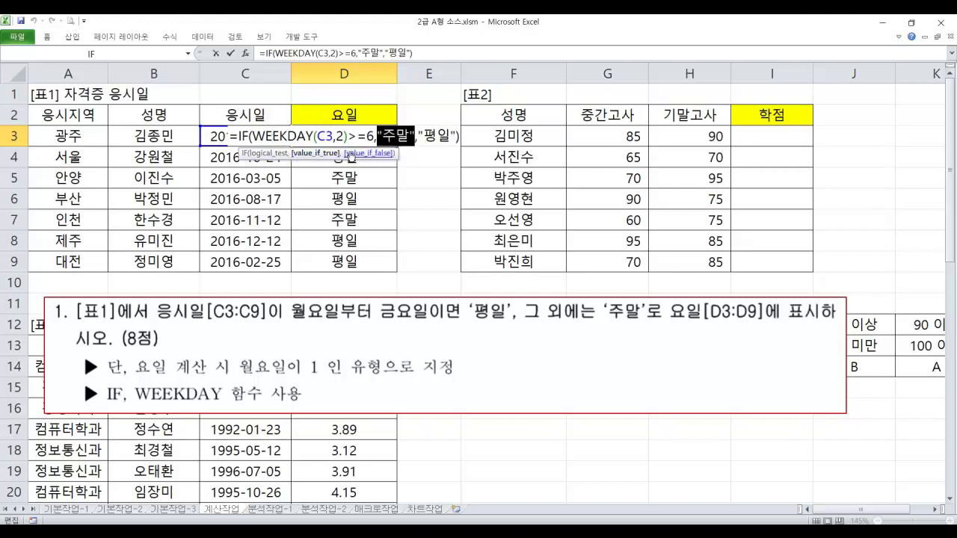
click(324, 136)
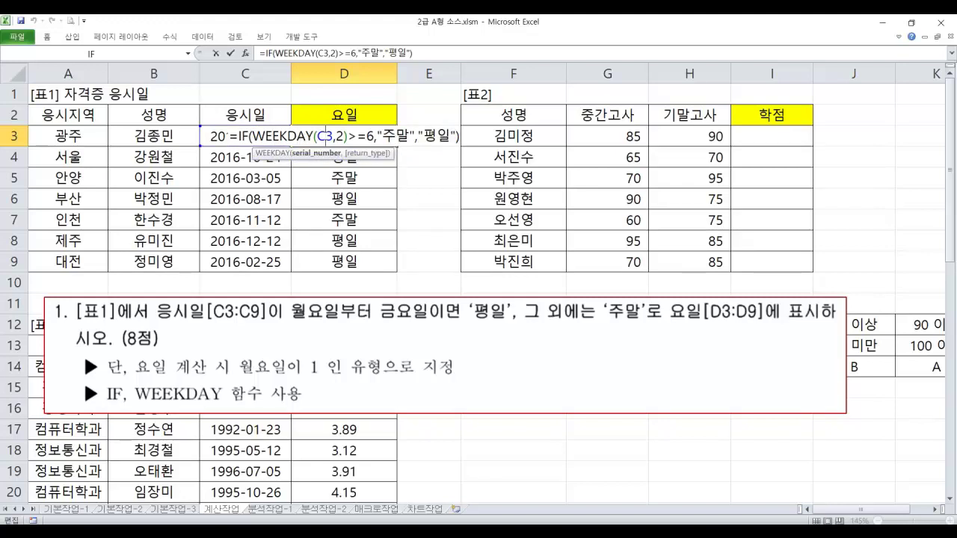
click(314, 153)
click(364, 153)
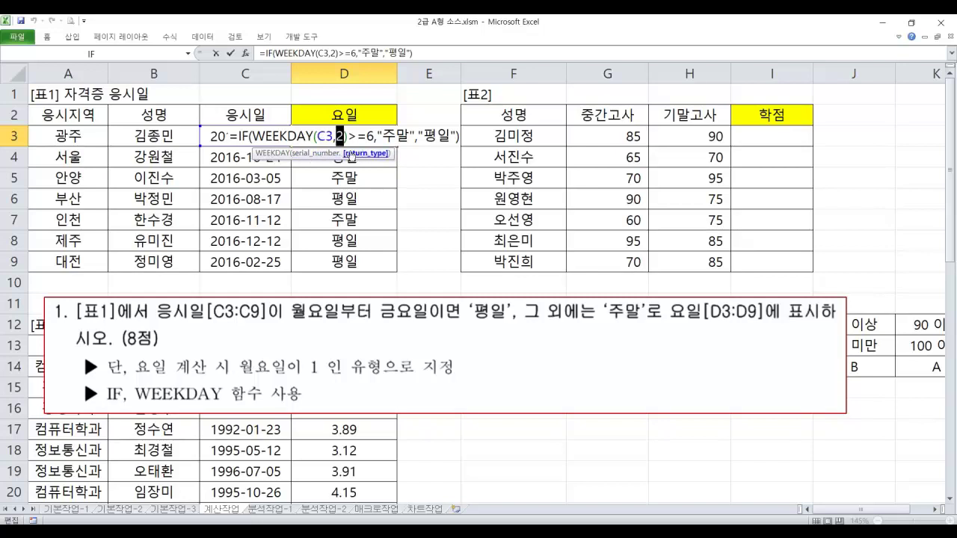
Step: Change the condition in D3's formula to >5 and fill the formula down to D9
mouse_move(368, 137)
mouse_down()
mouse_move(347, 137)
mouse_move(359, 137)
mouse_up()
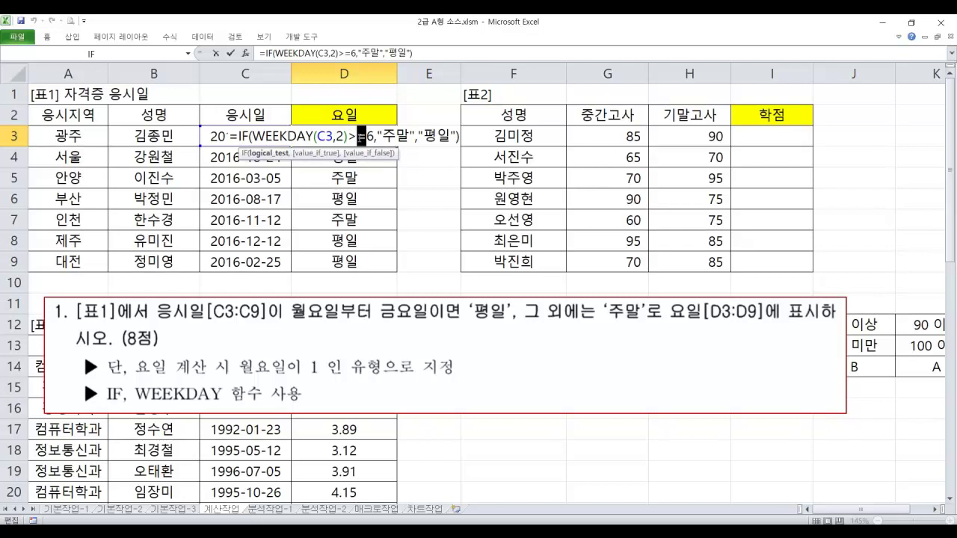
text(5)
key(Delete)
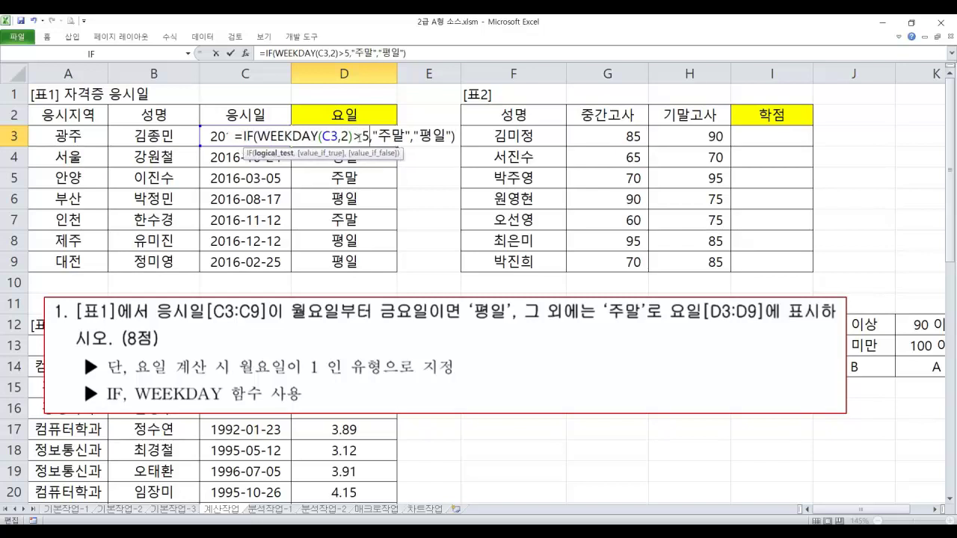
click(456, 137)
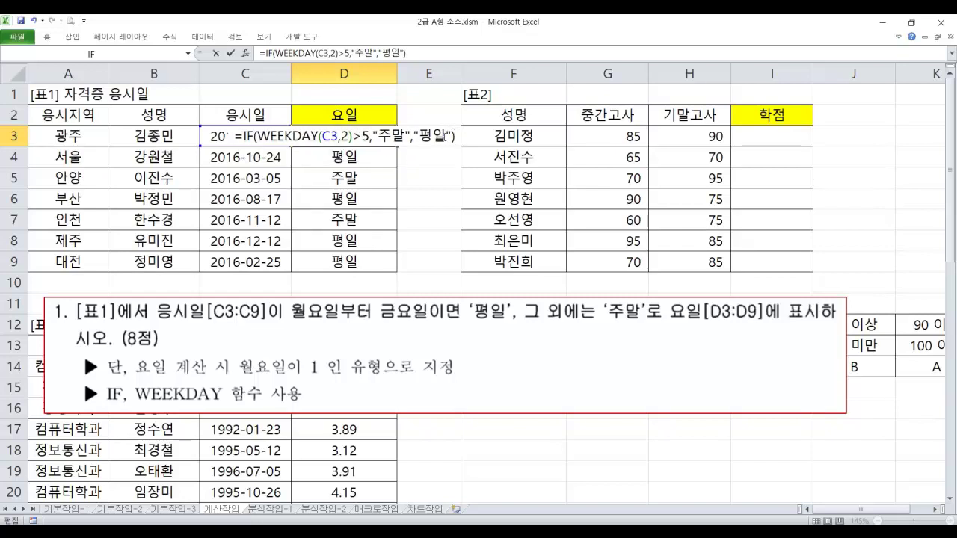
key(Return)
click(377, 132)
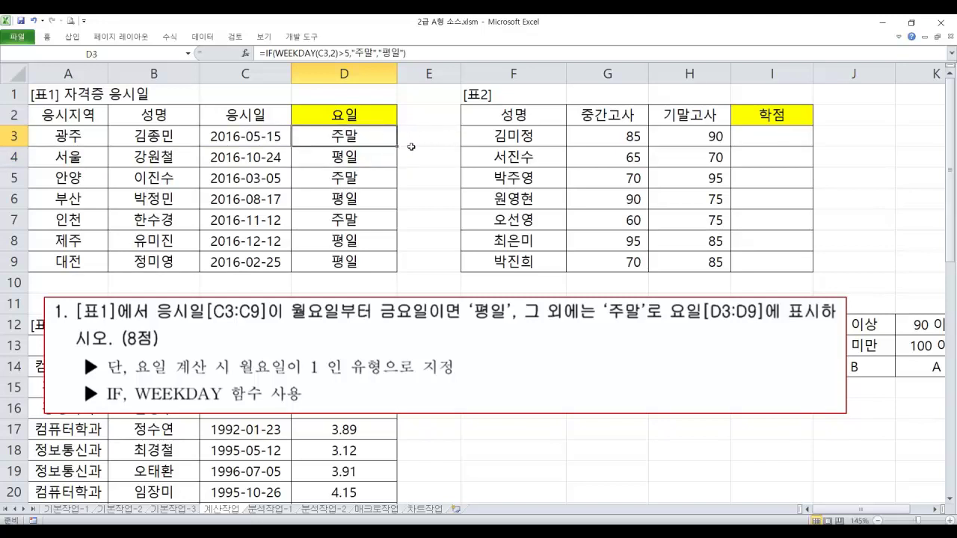
drag(398, 145, 388, 271)
Step: Change the condition in D3's formula to <=5 and its value-if-true result to "평일"
double_click(349, 136)
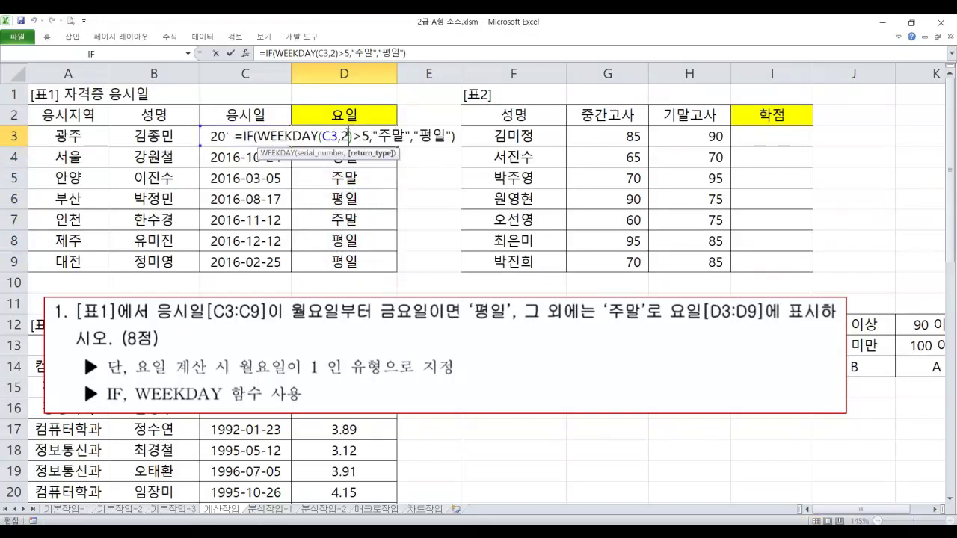
drag(357, 135, 362, 136)
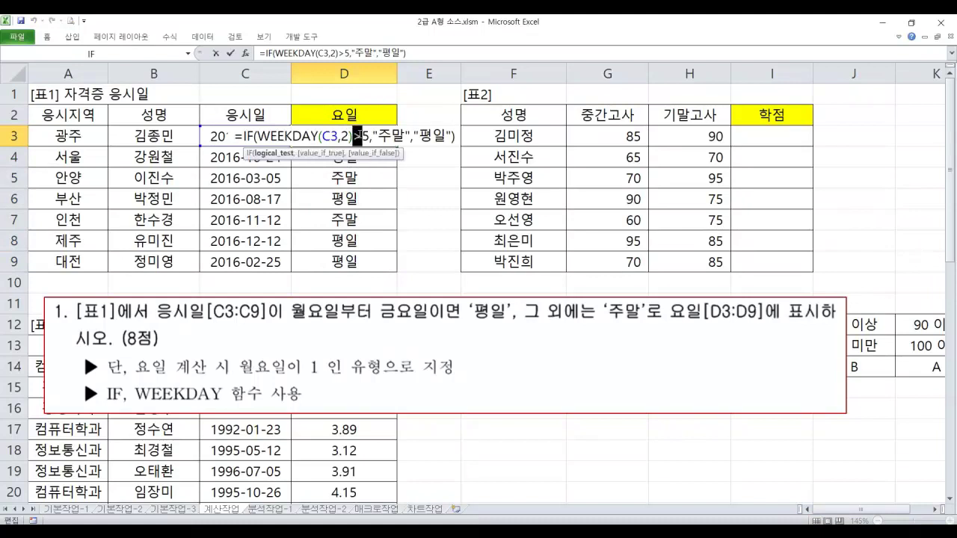
text(<=)
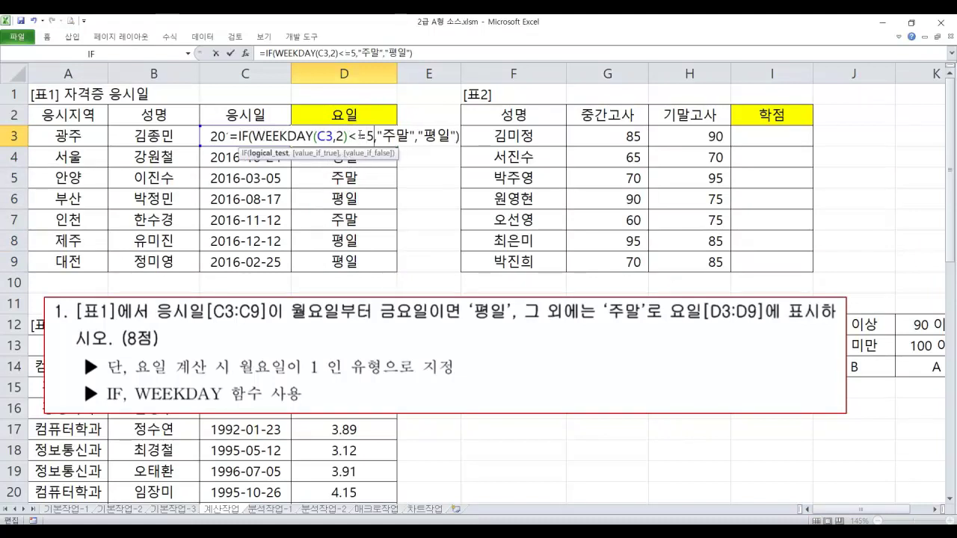
key(Right)
key(Right)
key(Right)
text(vud)
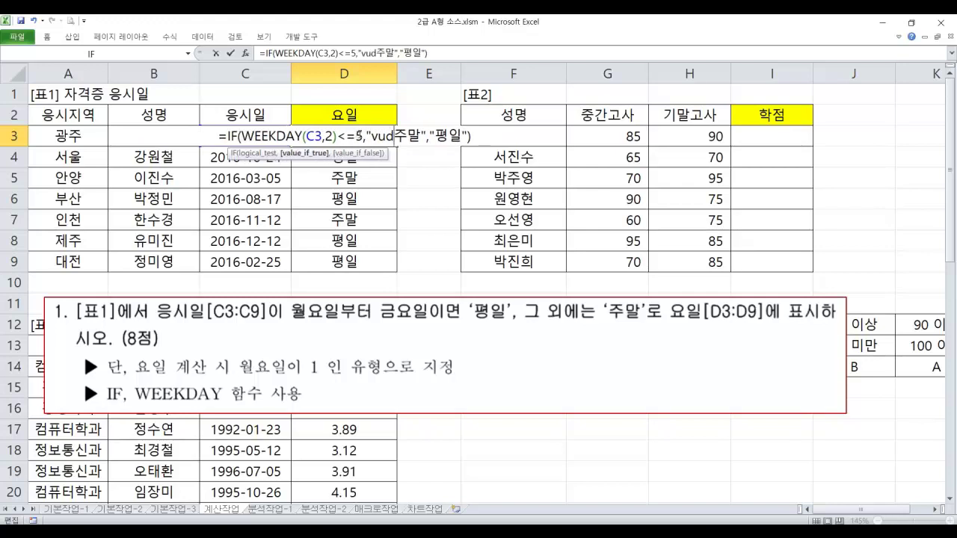
key(BackSpace)
key(BackSpace)
key(BackSpace)
key(Hangul)
text(펴ㅇ일)
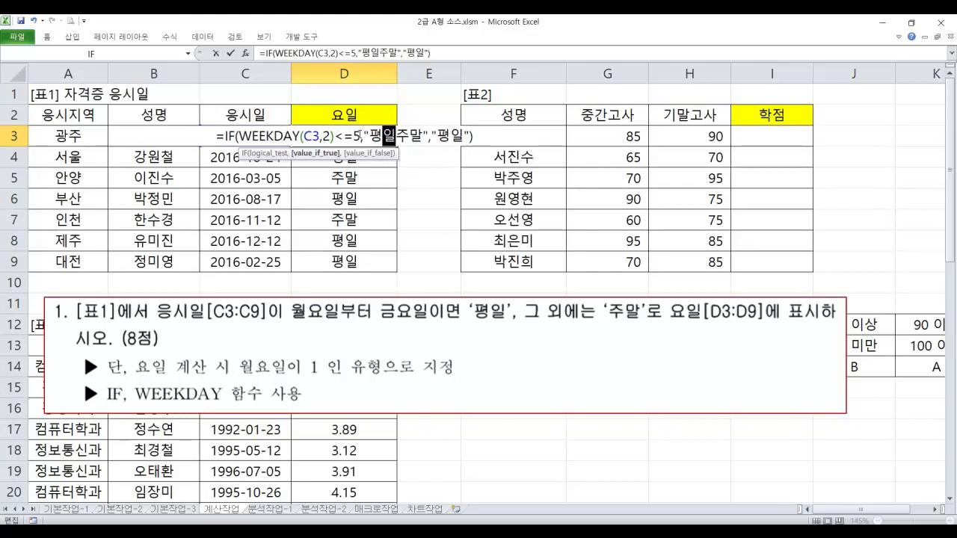
key(Delete)
key(Delete)
Step: Change the value-if-false result in D3's formula to "주말" and fill the formula down to D9
key(Right)
key(Right)
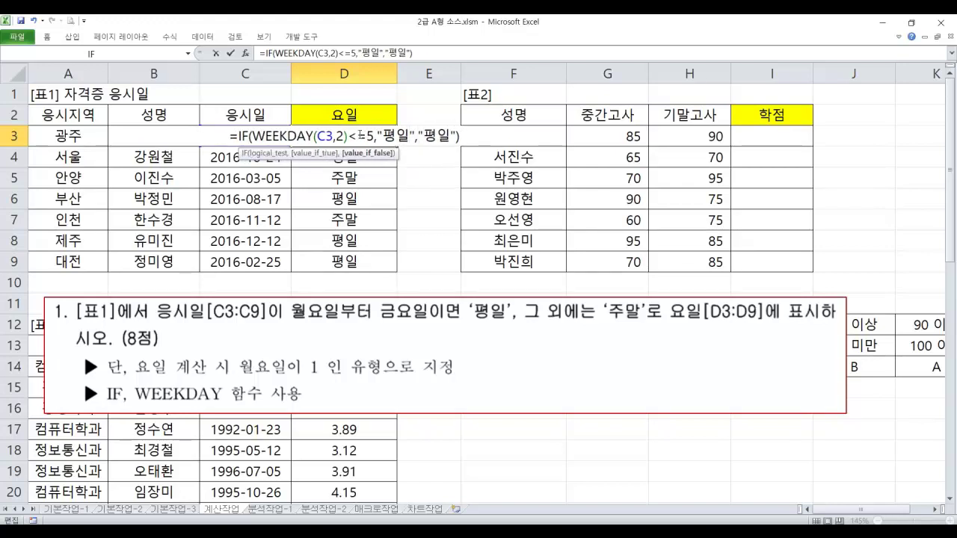
key(Delete)
text(주말)
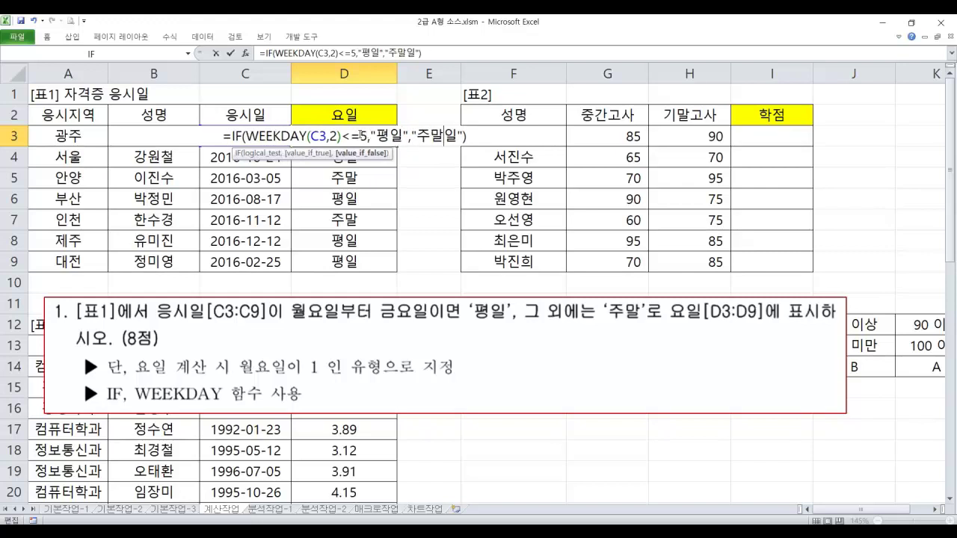
key(Delete)
key(ctrl+Return)
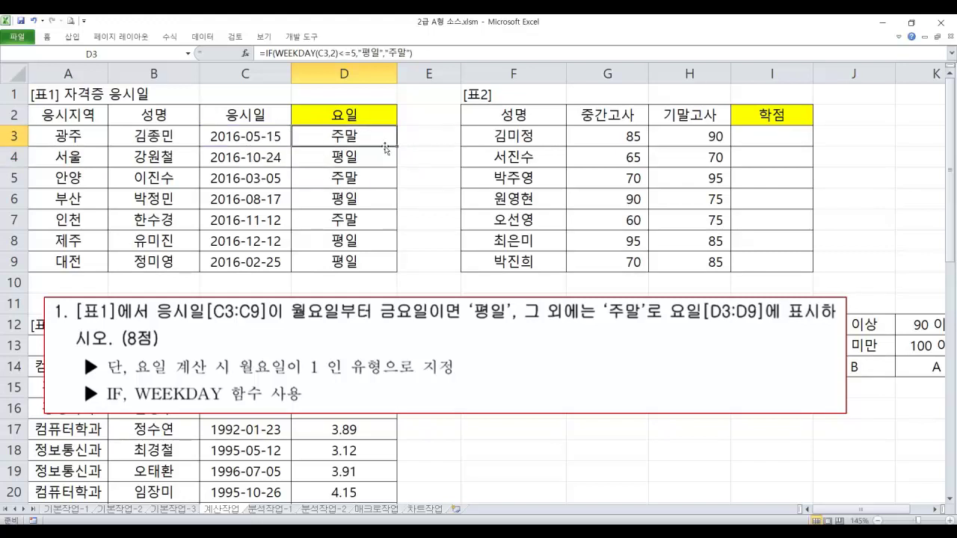
drag(397, 147, 400, 263)
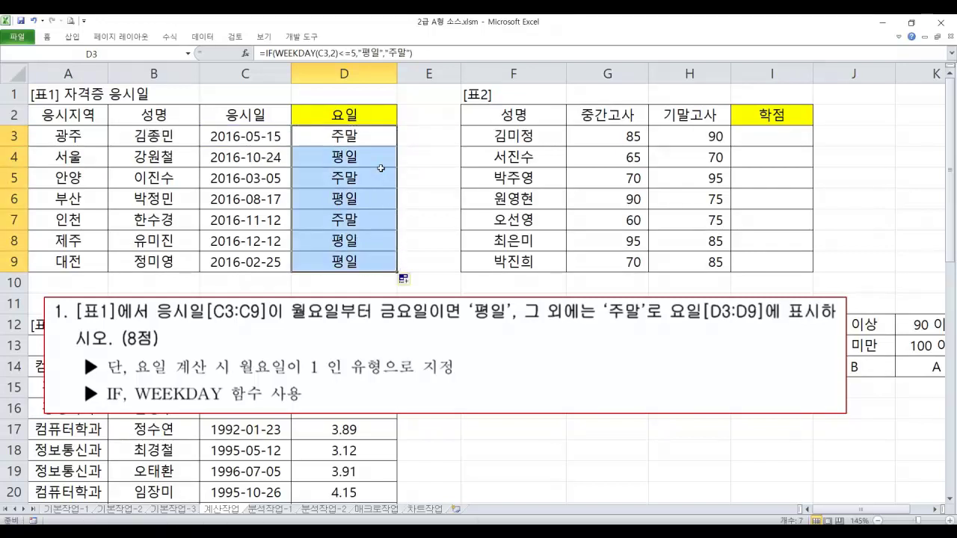
Step: Change the condition in D3's formula to <6 and fill the formula down to D9
double_click(357, 137)
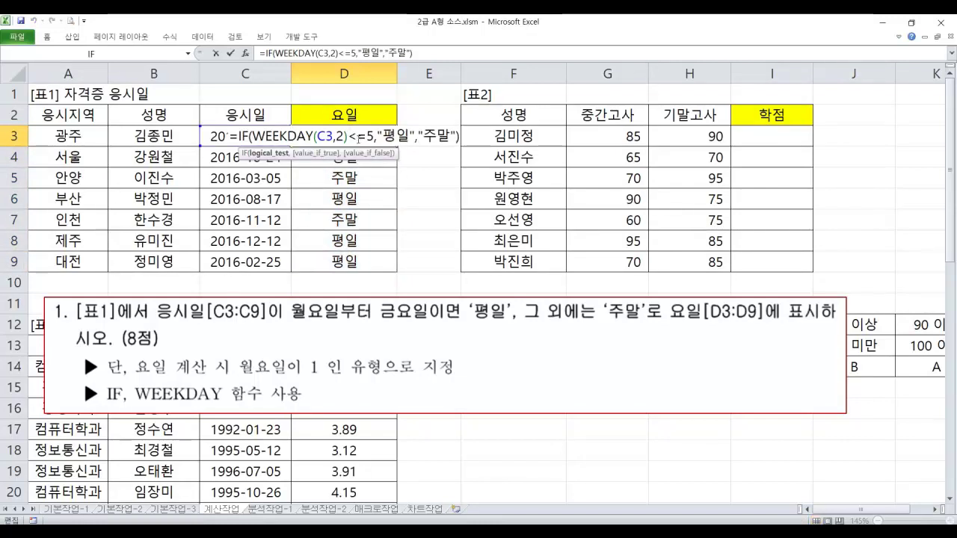
drag(356, 137, 373, 136)
click(370, 137)
text(6)
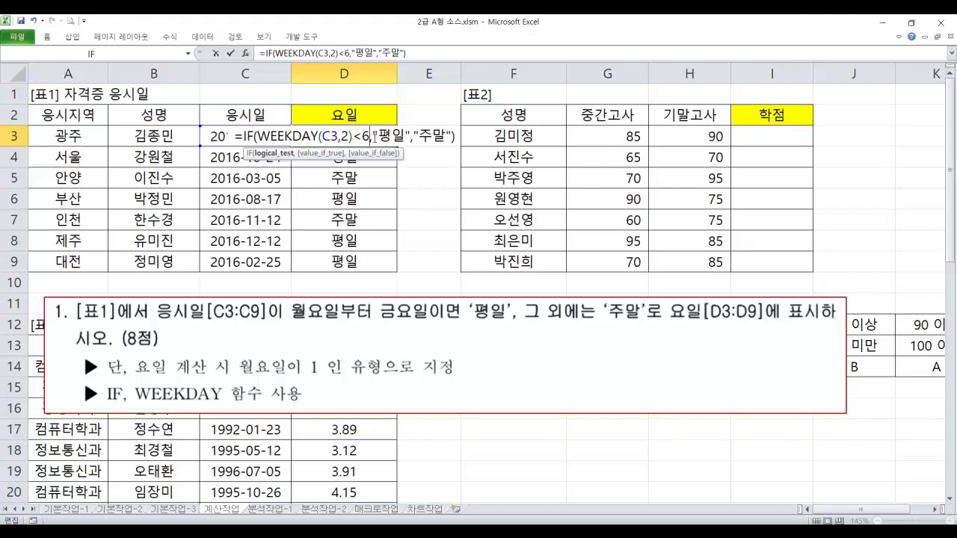
key(ctrl+Return)
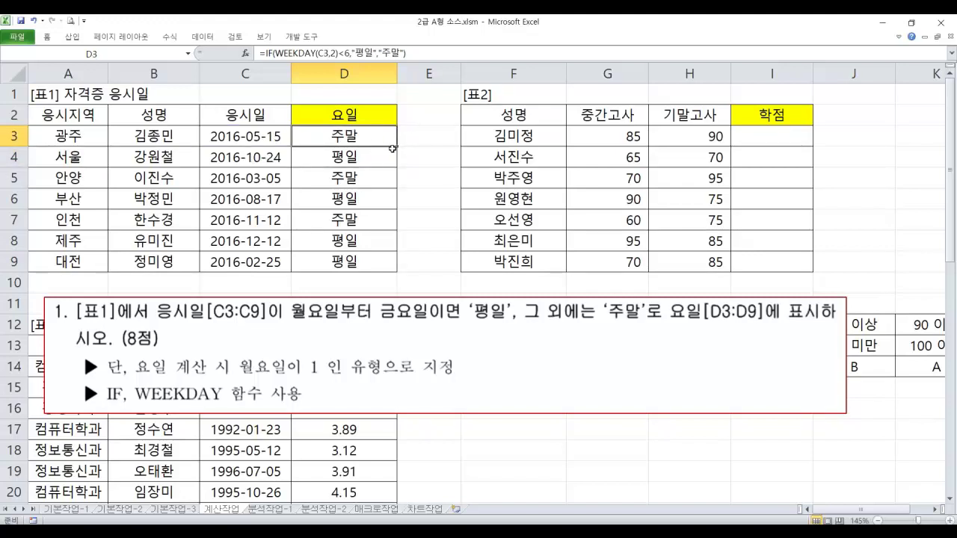
drag(394, 146, 391, 265)
Step: Review the finished formula in D3 and the results in D3:D9
click(365, 134)
double_click(364, 136)
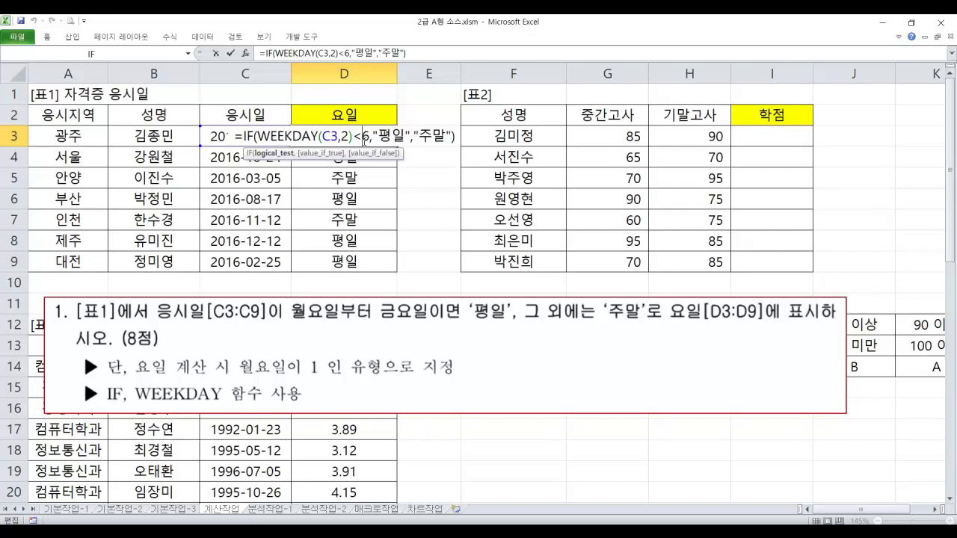
key(ctrl+Return)
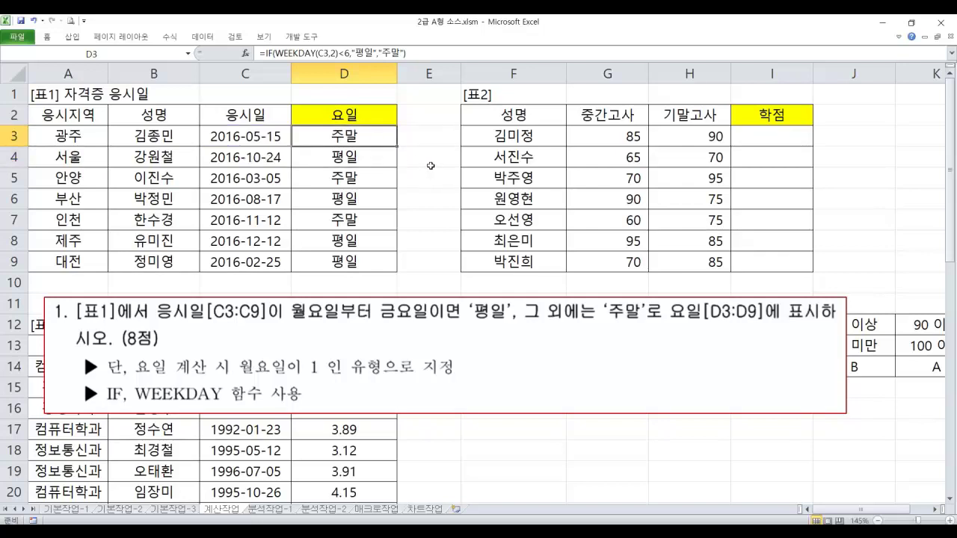
drag(376, 143, 375, 262)
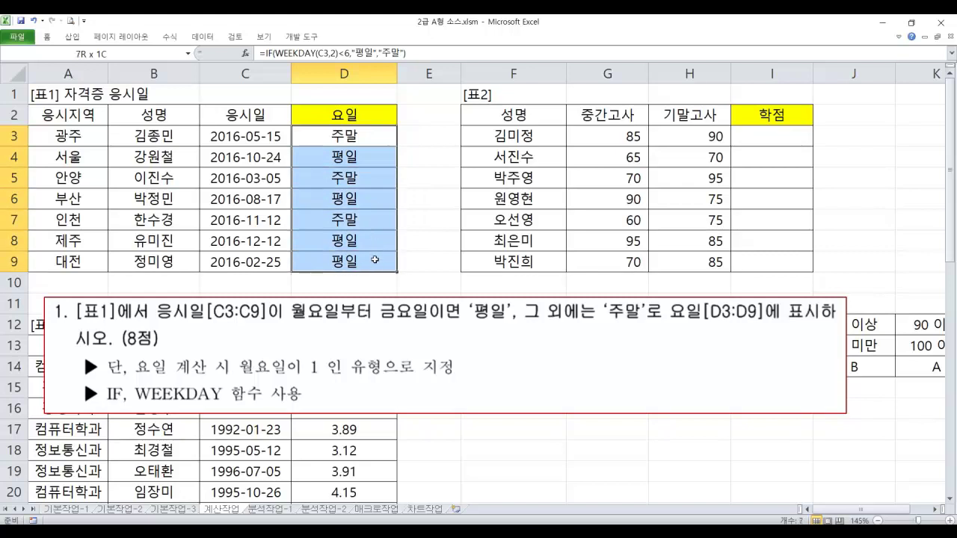
click(416, 216)
click(421, 179)
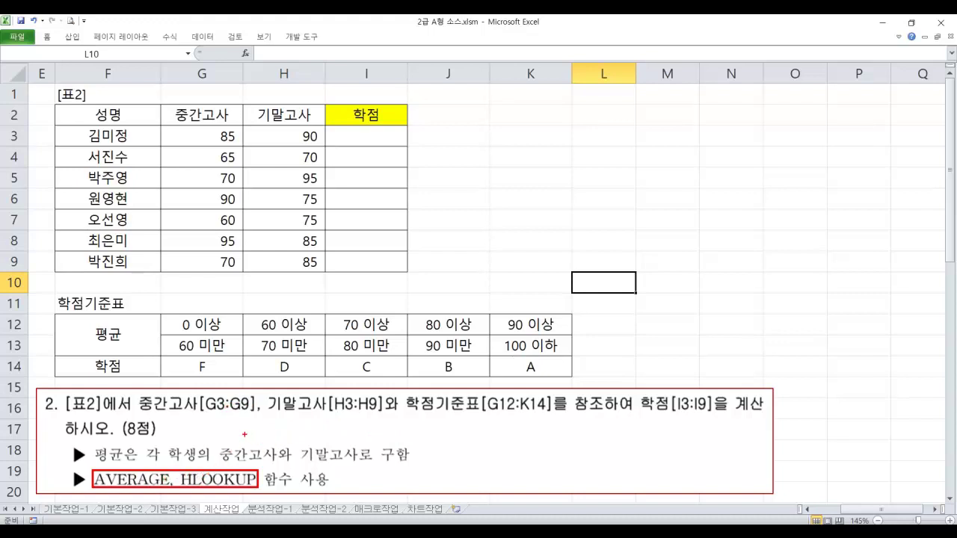
Step: Examine the second task's requirements together with the exam scores in G3:H9 and the 학점기준표 in G12:K14
mouse_move(141, 391)
mouse_down()
mouse_move(276, 415)
mouse_move(374, 415)
mouse_move(411, 399)
mouse_move(662, 411)
mouse_up()
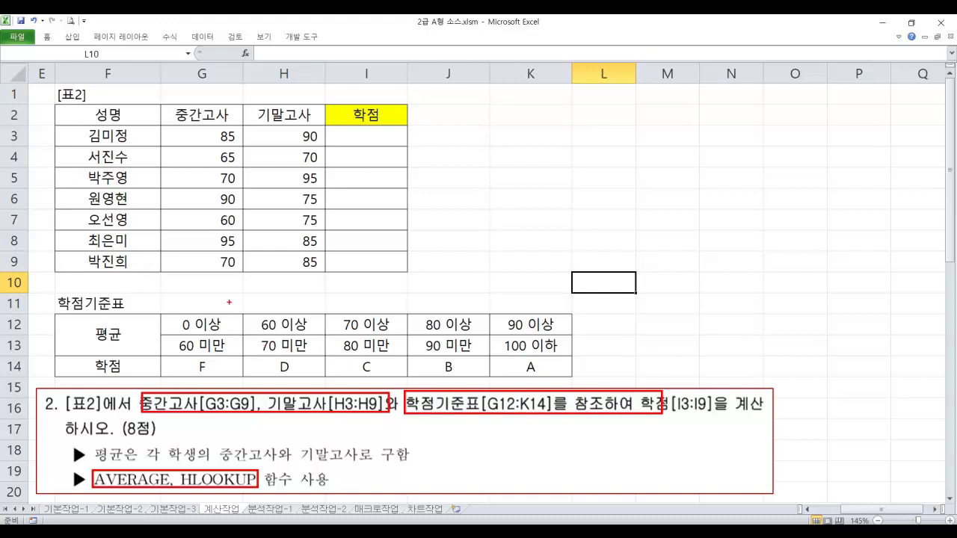
drag(202, 121, 244, 275)
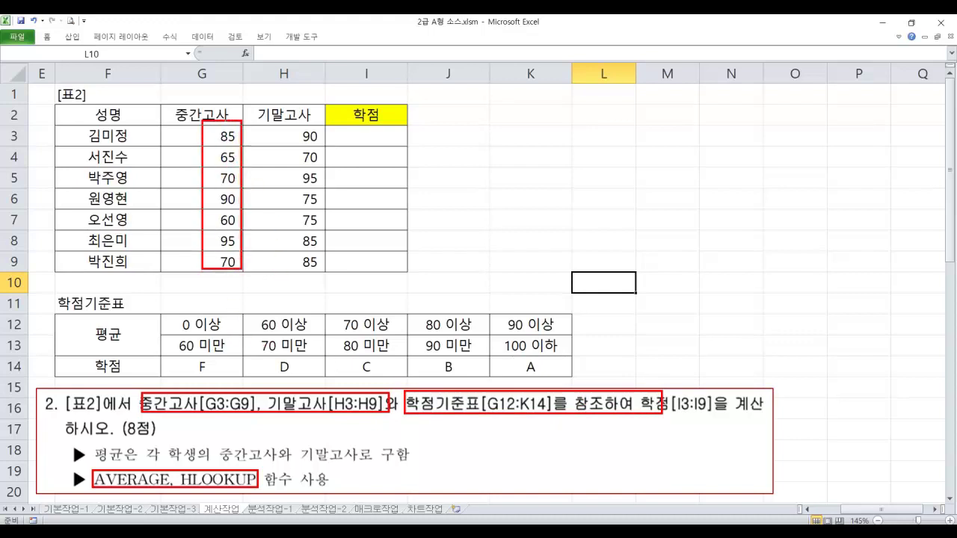
drag(298, 134, 329, 273)
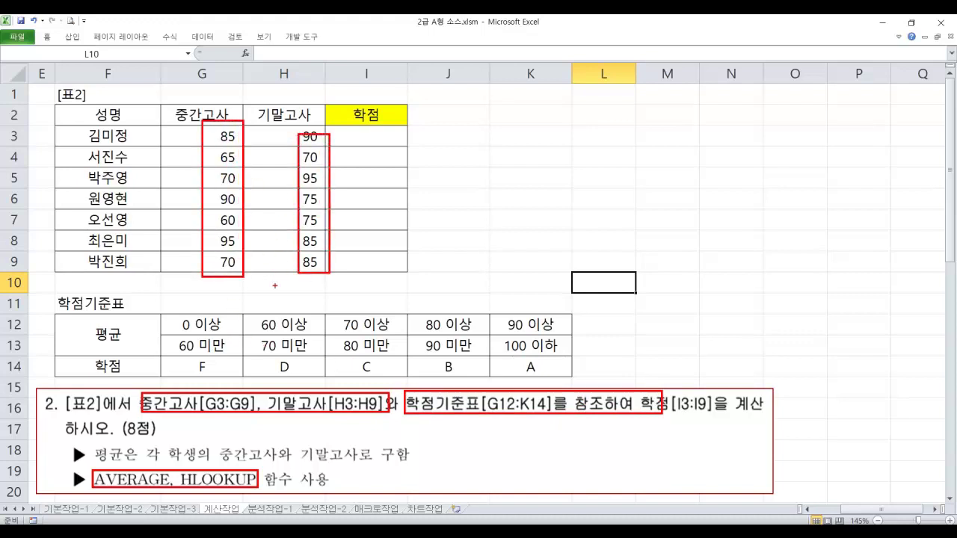
mouse_move(171, 310)
mouse_down()
mouse_move(383, 374)
mouse_move(570, 379)
mouse_up()
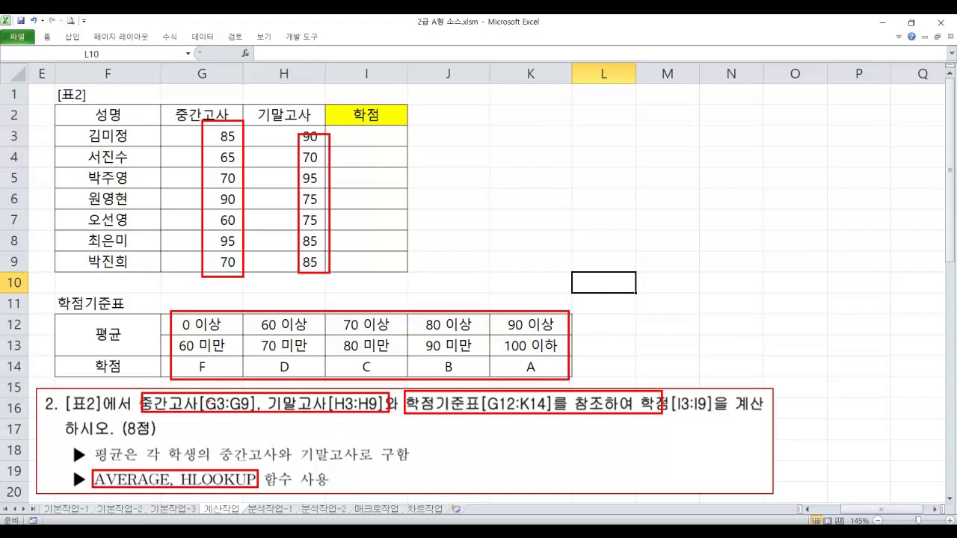
drag(74, 320, 129, 344)
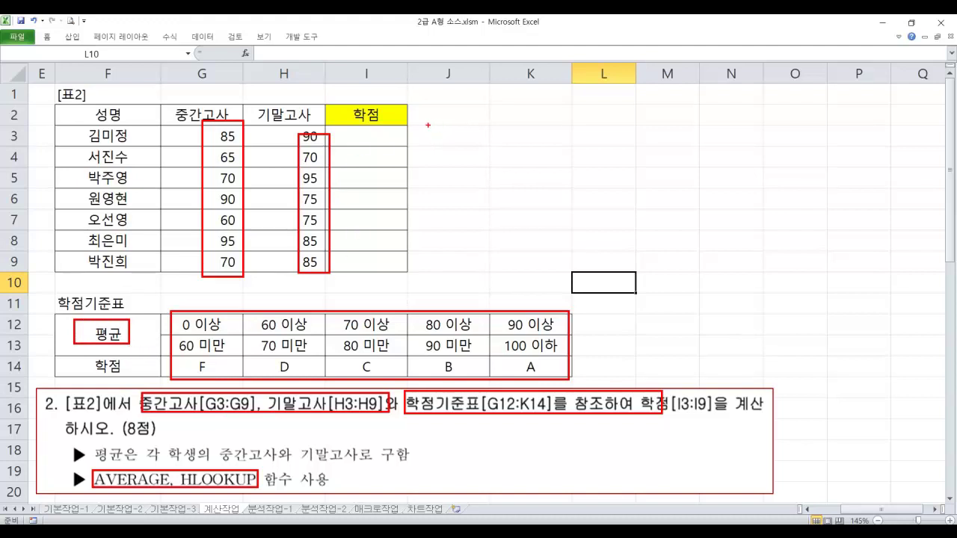
mouse_move(241, 117)
mouse_down()
mouse_move(251, 103)
mouse_move(283, 117)
mouse_up()
key(Escape)
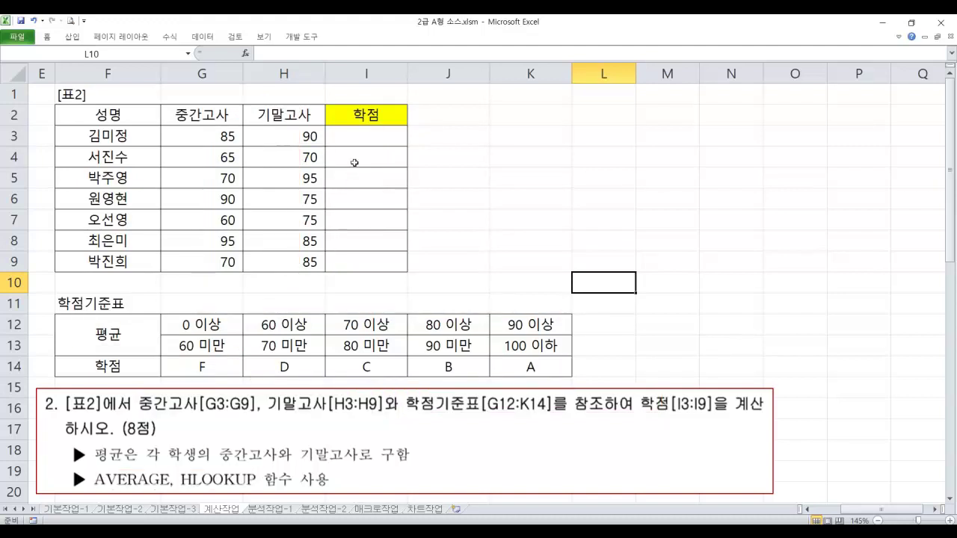
Step: Start a formula in I3, the first cell of the 학점 column in [표2]
click(366, 136)
text(=)
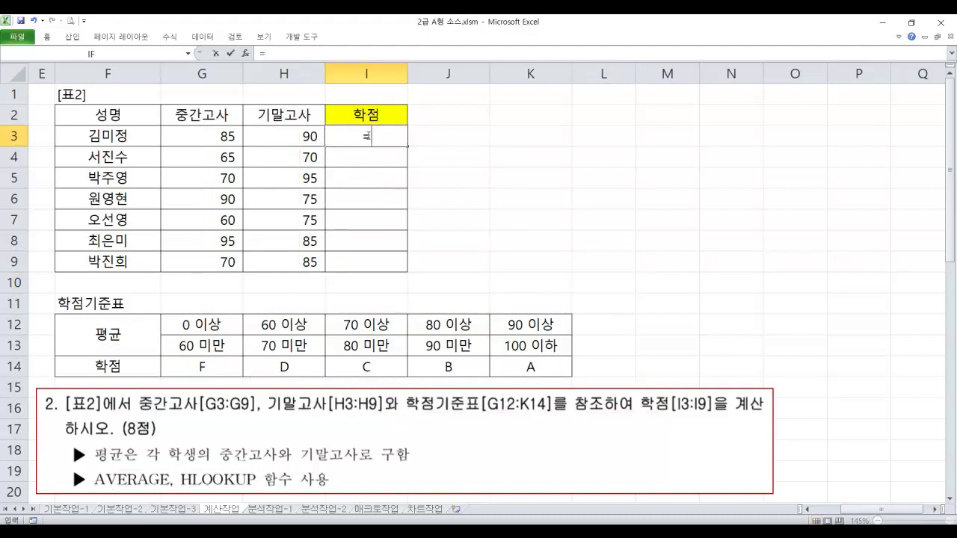
text(H)
key(Tab)
key(BackSpace)
key(BackSpace)
key(BackSpace)
key(BackSpace)
key(BackSpace)
key(BackSpace)
key(BackSpace)
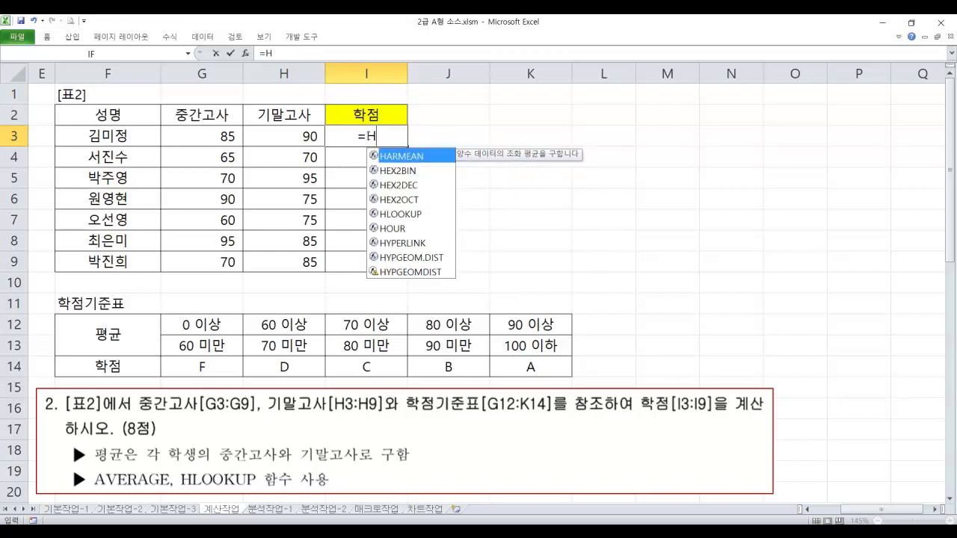
Step: Use the HLOOKUP function in I3's formula, with the placeholder text 중간기말평균 as its lookup value
text(l)
key(Tab)
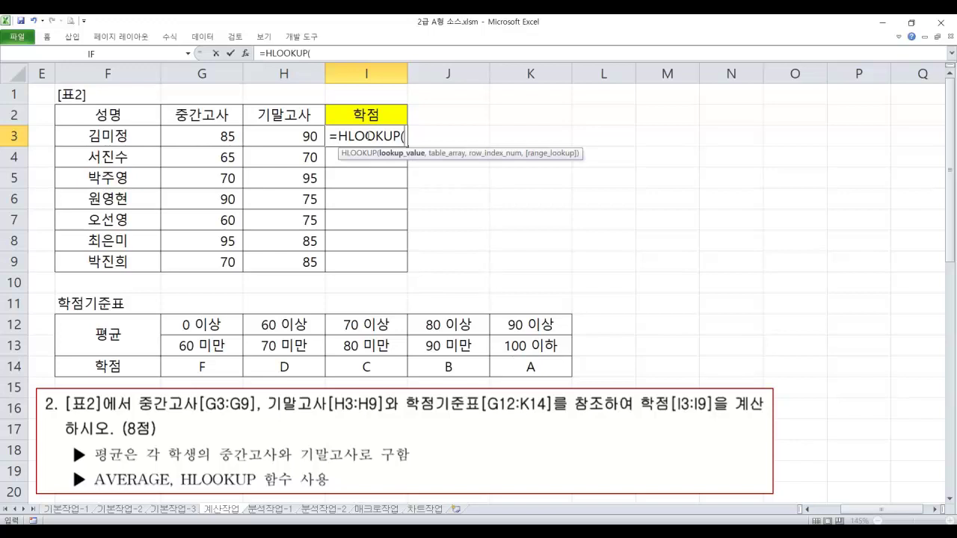
text(wnd)
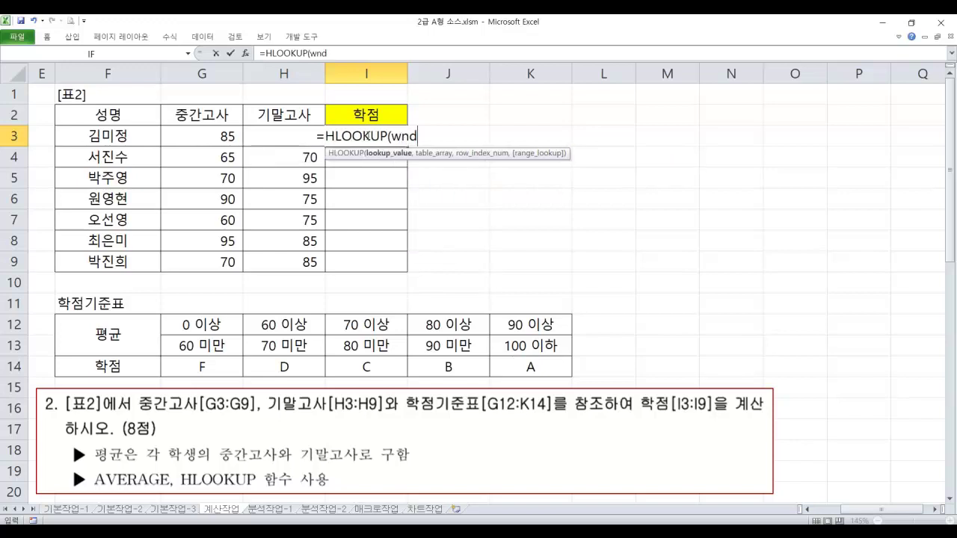
key(BackSpace)
key(BackSpace)
key(Hangul)
text(중간)
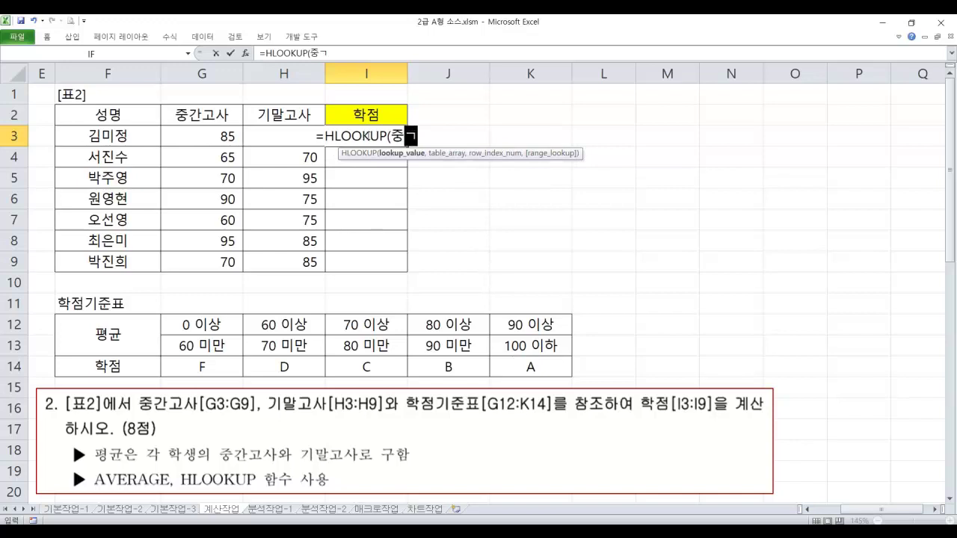
text(기말)
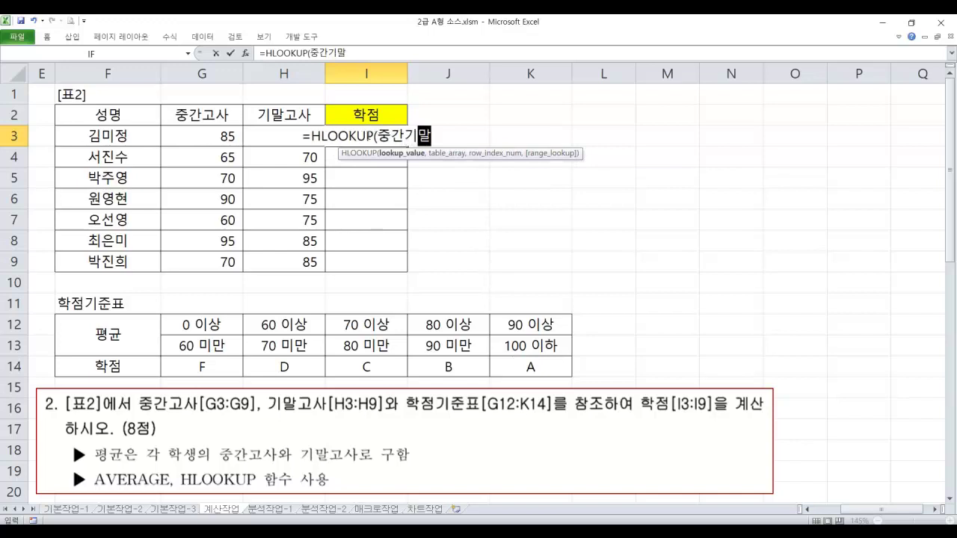
text(펴ㅇ균)
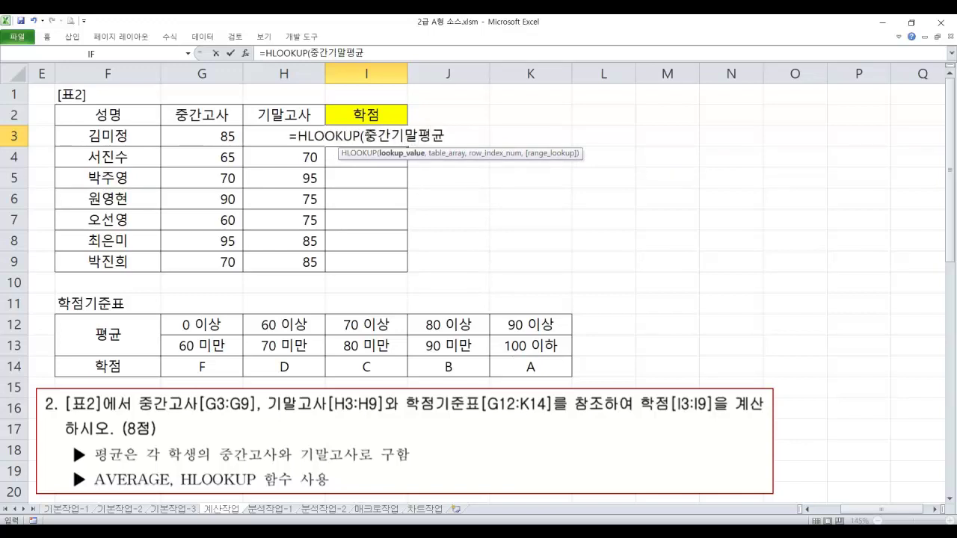
text(,)
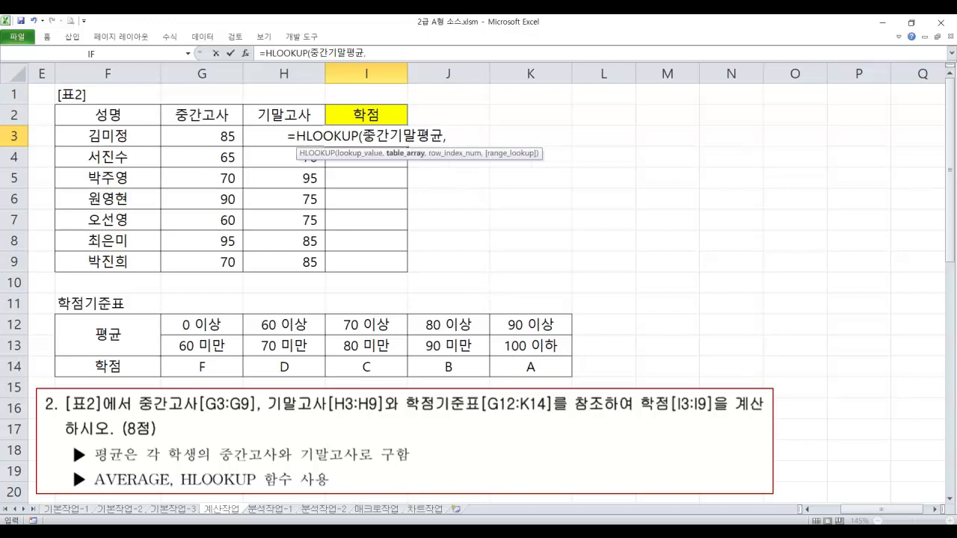
Step: Set G12:K14 of the 학점기준표 as the table array of I3's HLOOKUP formula
drag(365, 126, 445, 146)
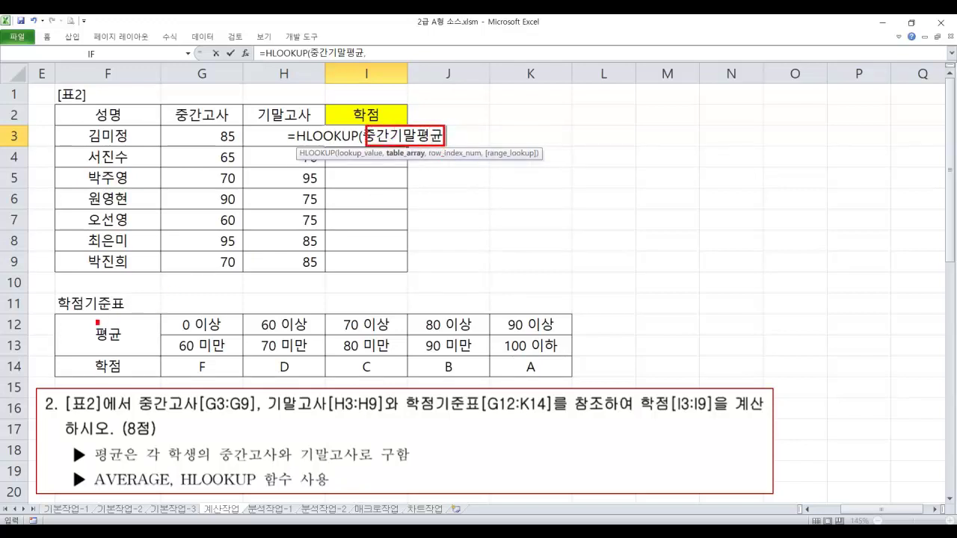
drag(98, 321, 124, 344)
key(Escape)
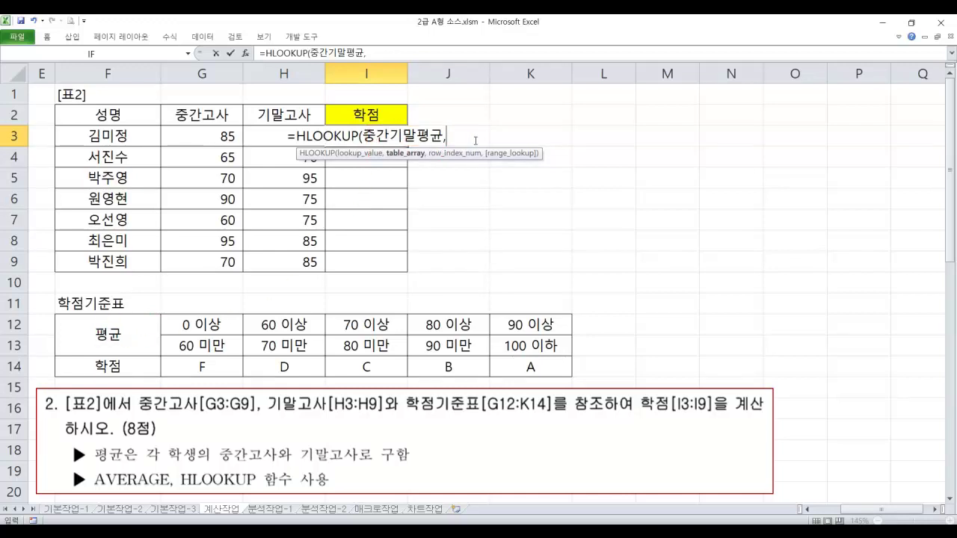
drag(224, 319, 528, 364)
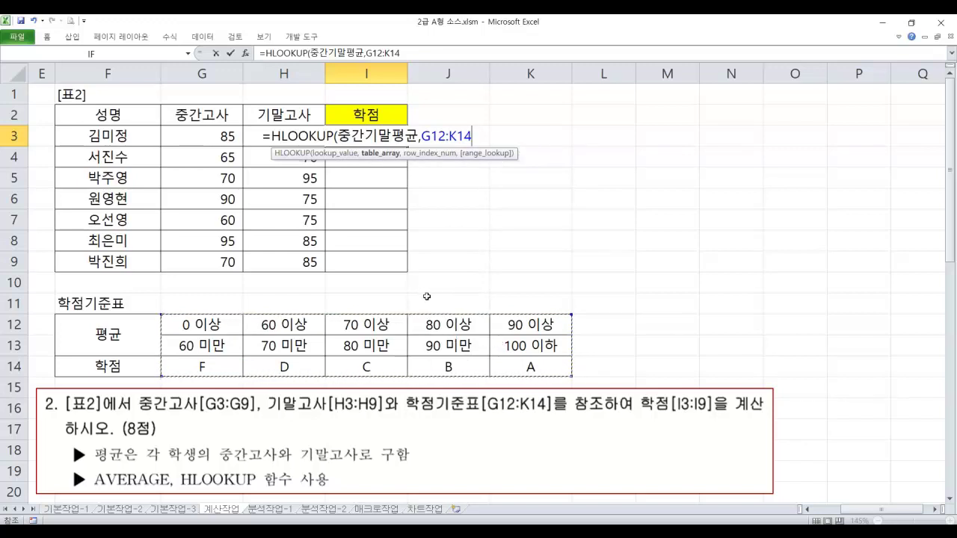
mouse_move(429, 277)
mouse_down()
mouse_move(441, 275)
mouse_move(426, 292)
mouse_move(439, 292)
mouse_move(417, 299)
mouse_move(448, 302)
mouse_up()
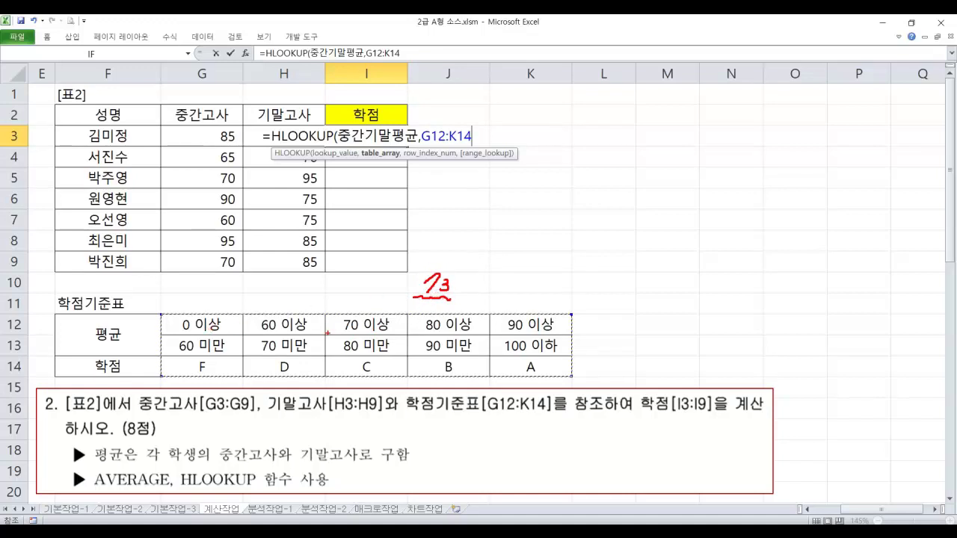
mouse_move(352, 335)
mouse_down()
mouse_move(344, 329)
mouse_move(403, 307)
mouse_up()
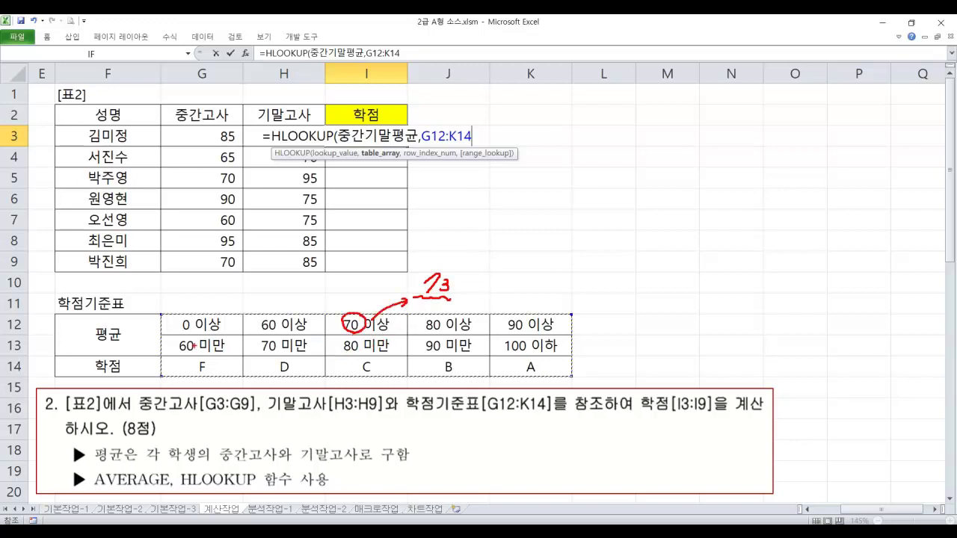
mouse_move(166, 335)
mouse_down()
mouse_move(201, 356)
mouse_move(565, 375)
mouse_up()
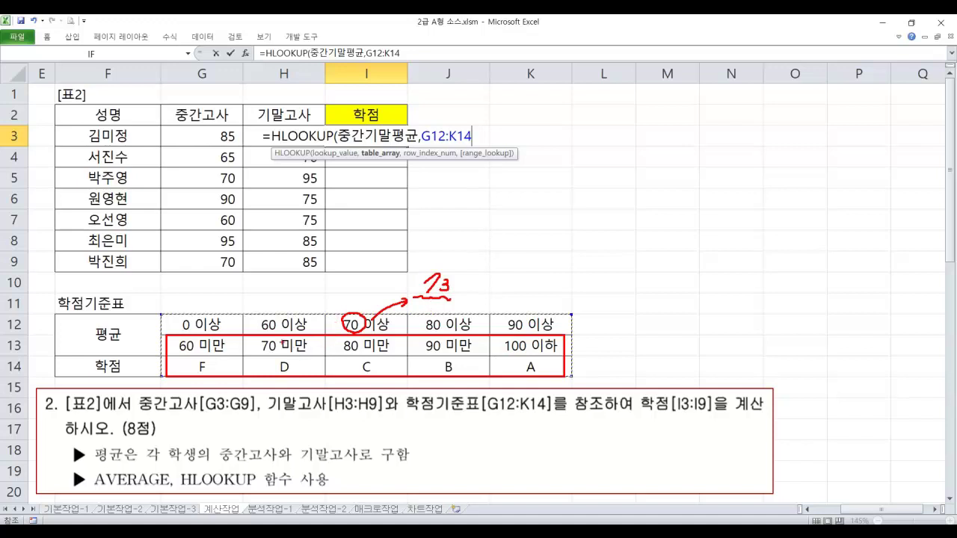
mouse_move(270, 354)
mouse_down()
mouse_move(292, 337)
mouse_move(282, 358)
mouse_move(309, 363)
mouse_up()
key(Escape)
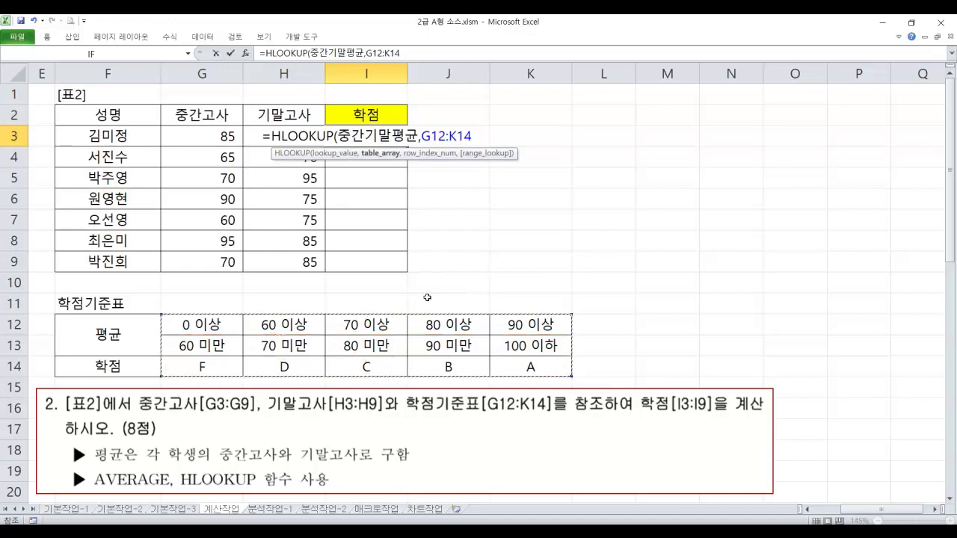
Step: Make the G12:K14 reference absolute and complete I3's HLOOKUP with row index 3 and the approximate match option TRUE
key(F4)
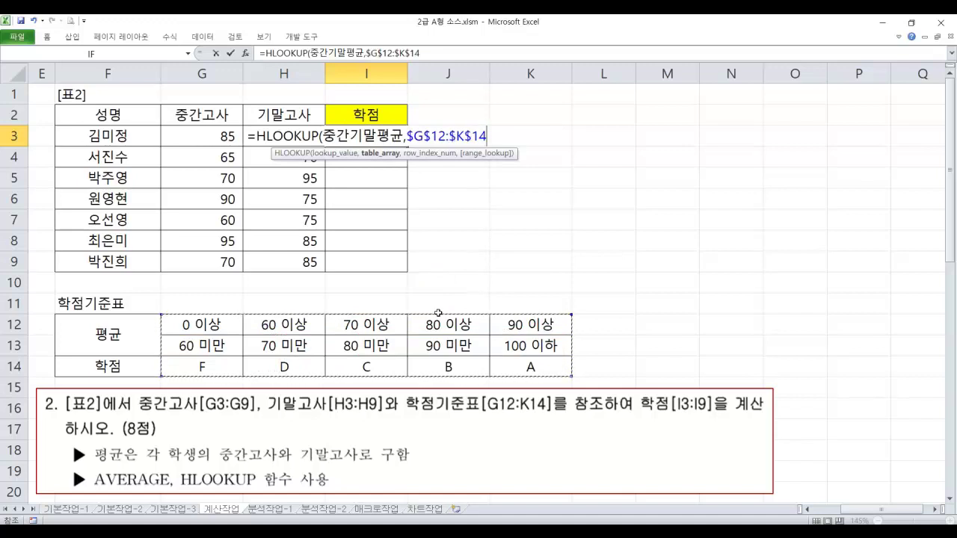
text(,3)
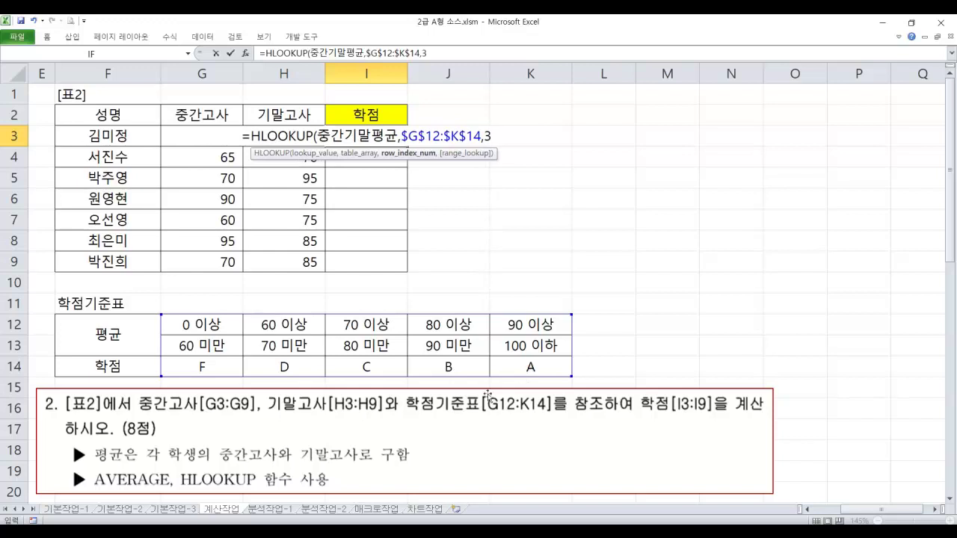
text(,)
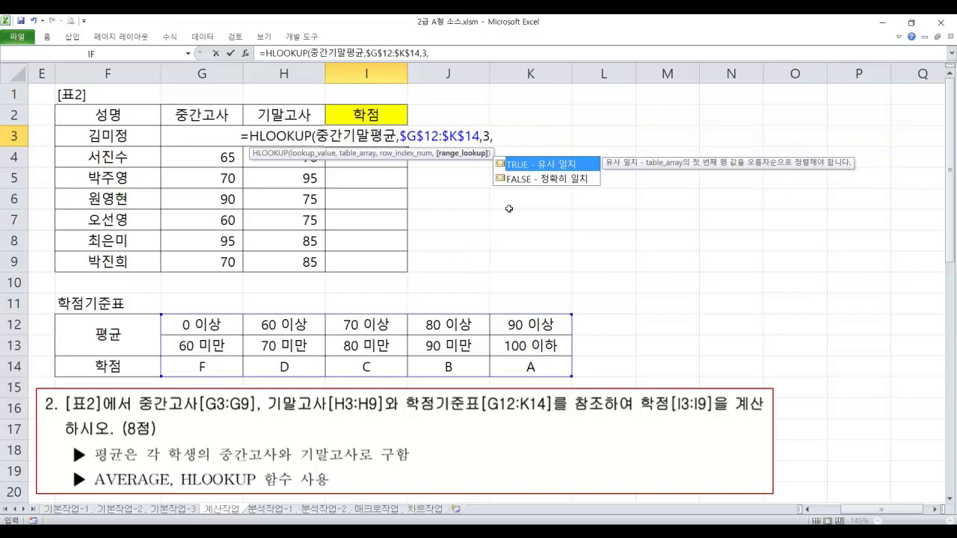
double_click(520, 165)
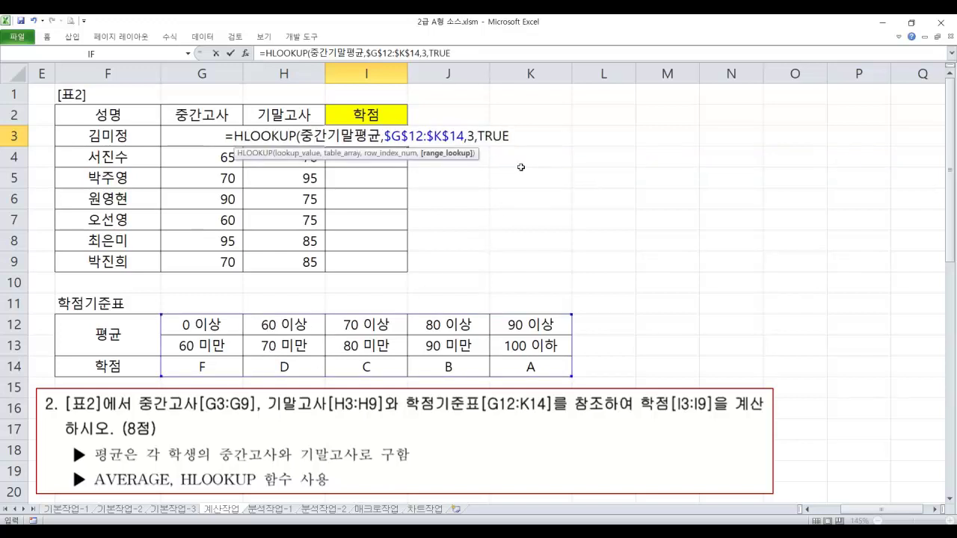
text())
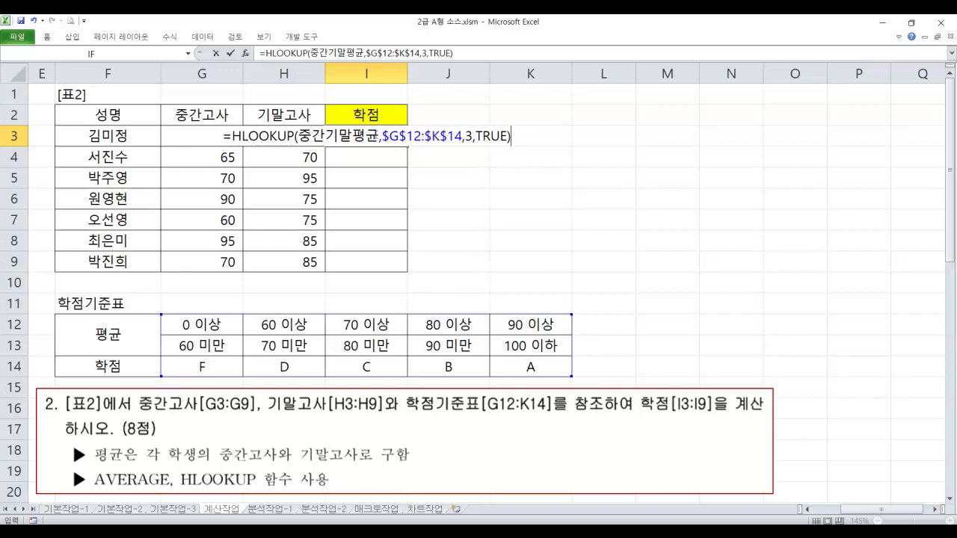
Step: Replace the placeholder text 중간기말평균 in I3's HLOOKUP with a nested AVERAGE function as the lookup value
key(shift+Left)
key(shift+Left)
key(shift+Left)
key(shift+Left)
key(shift+Left)
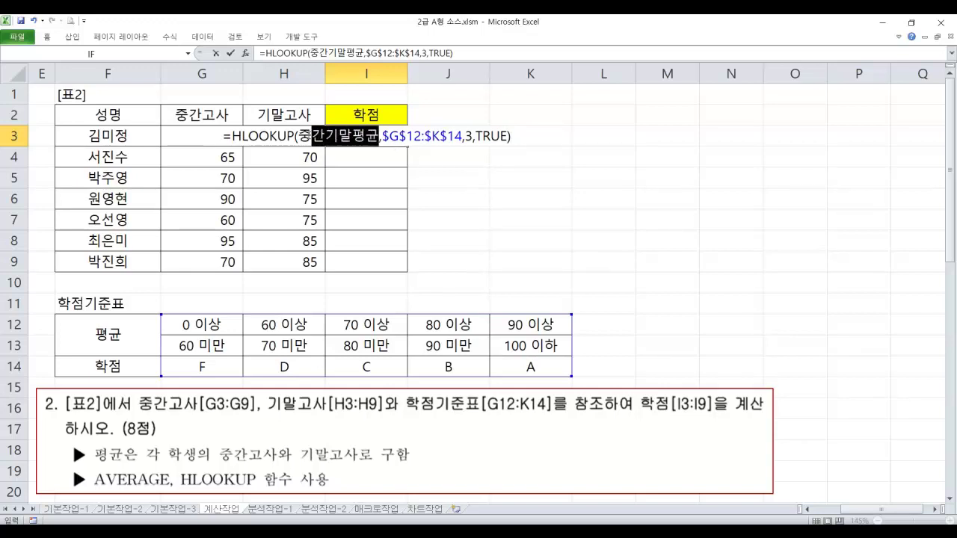
key(shift+Left)
key(BackSpace)
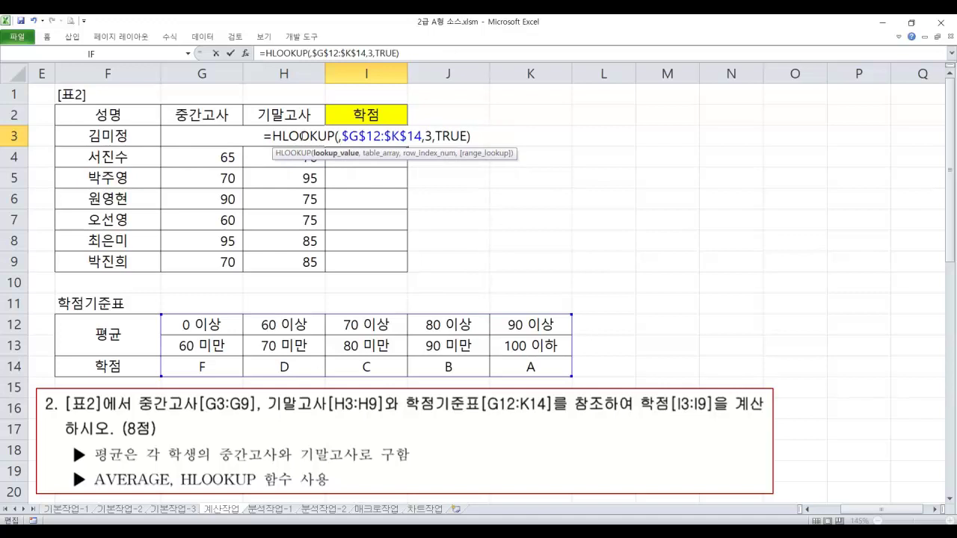
text(ㅁ)
key(BackSpace)
text(aver)
key(Tab)
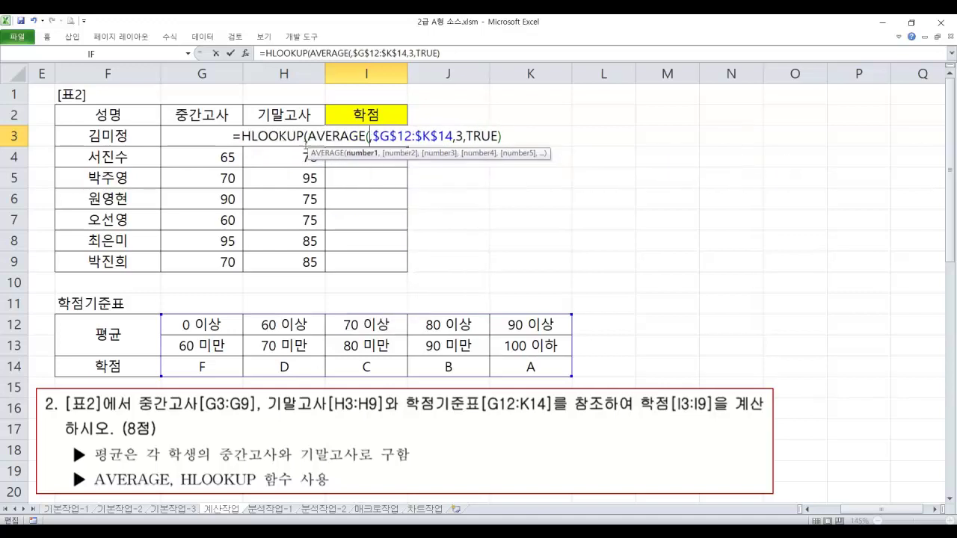
click(206, 156)
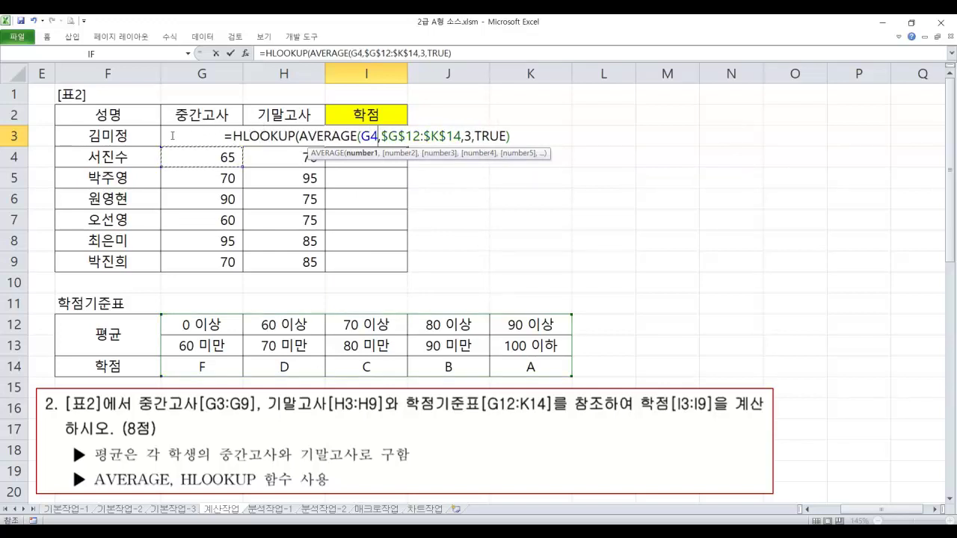
click(174, 137)
text(=G4)
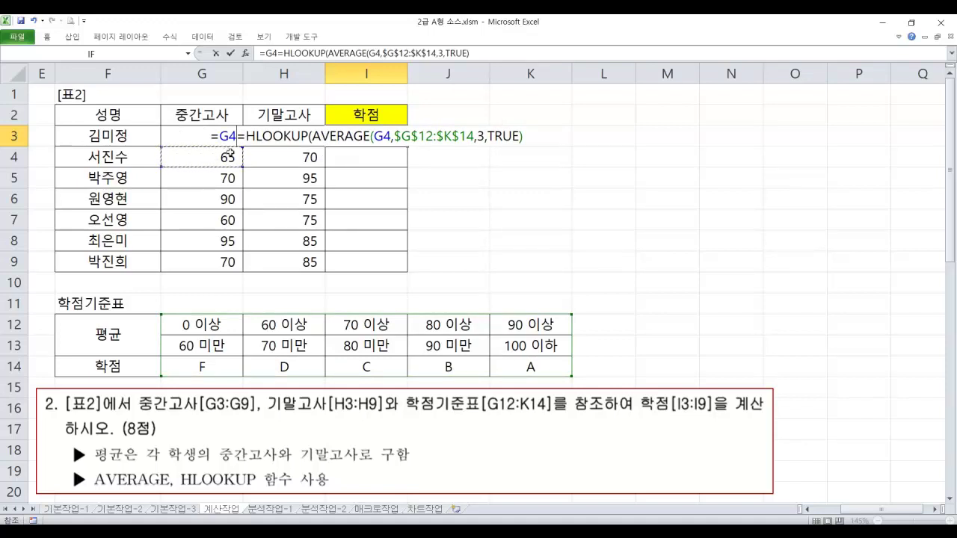
key(BackSpace)
key(BackSpace)
key(BackSpace)
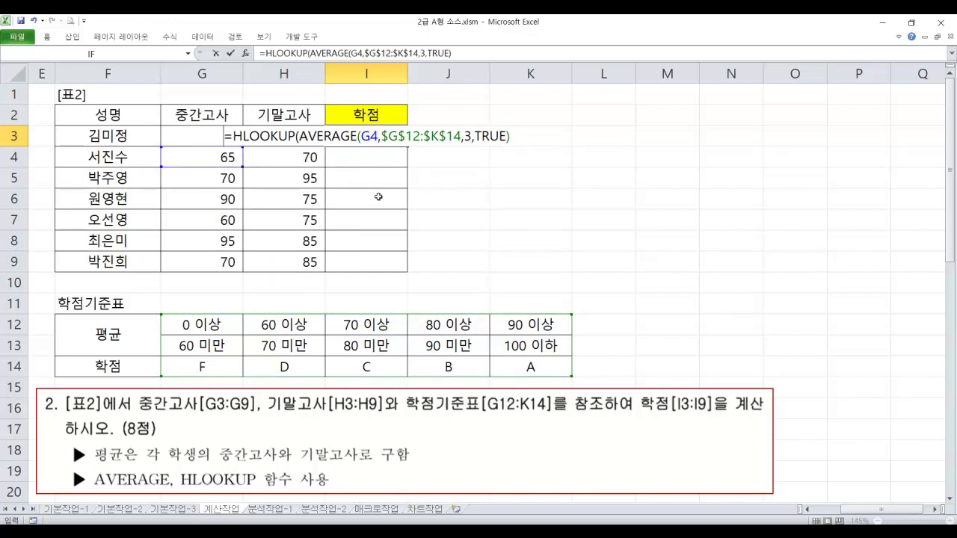
text(=i2)
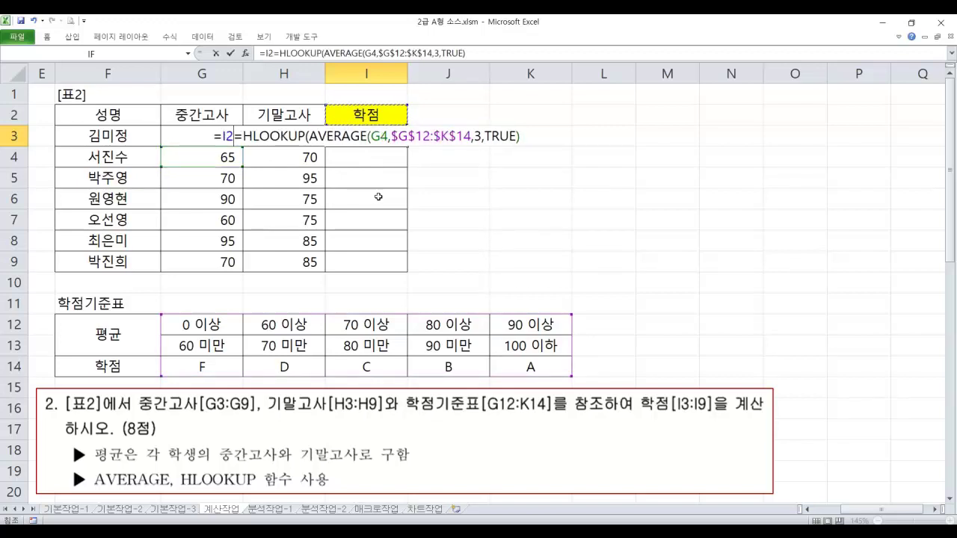
key(BackSpace)
key(BackSpace)
key(BackSpace)
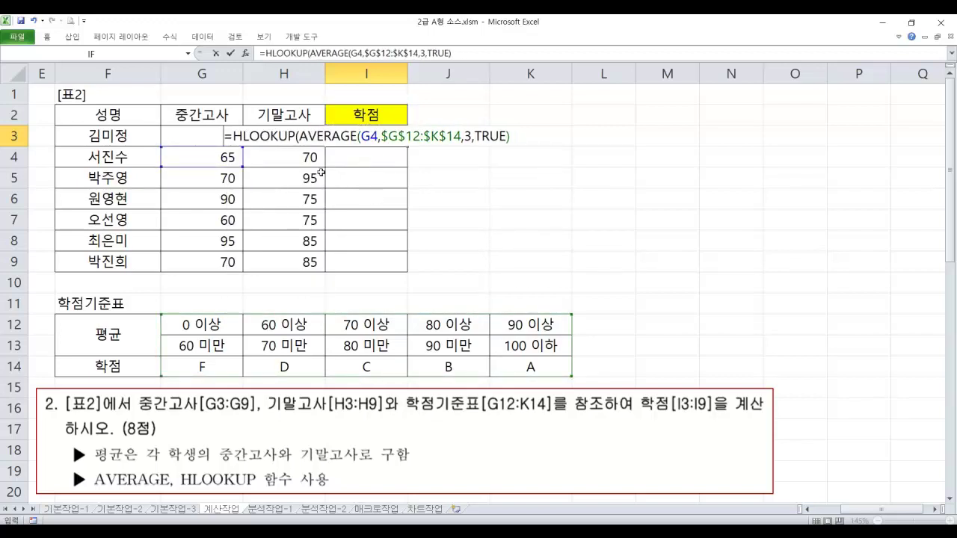
text(=G4+)
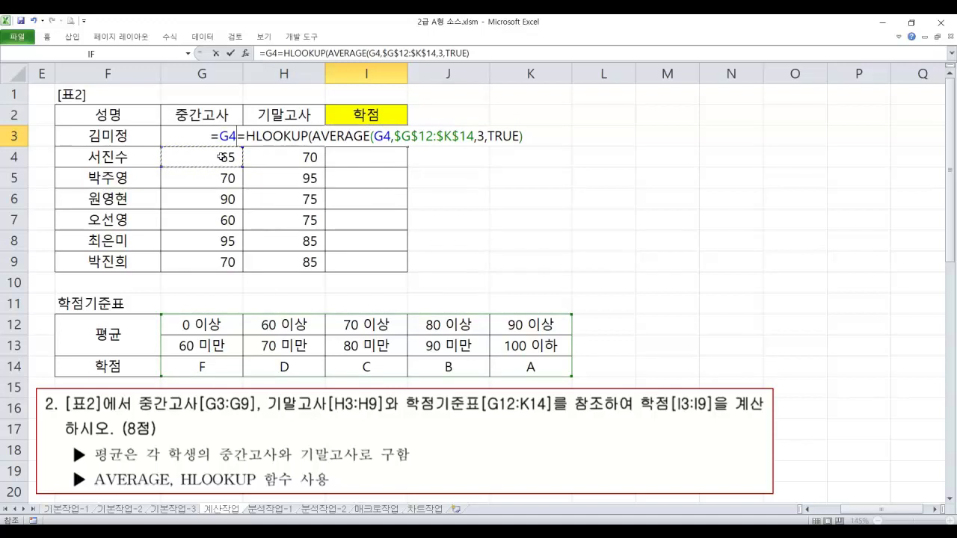
key(BackSpace)
key(BackSpace)
key(BackSpace)
key(BackSpace)
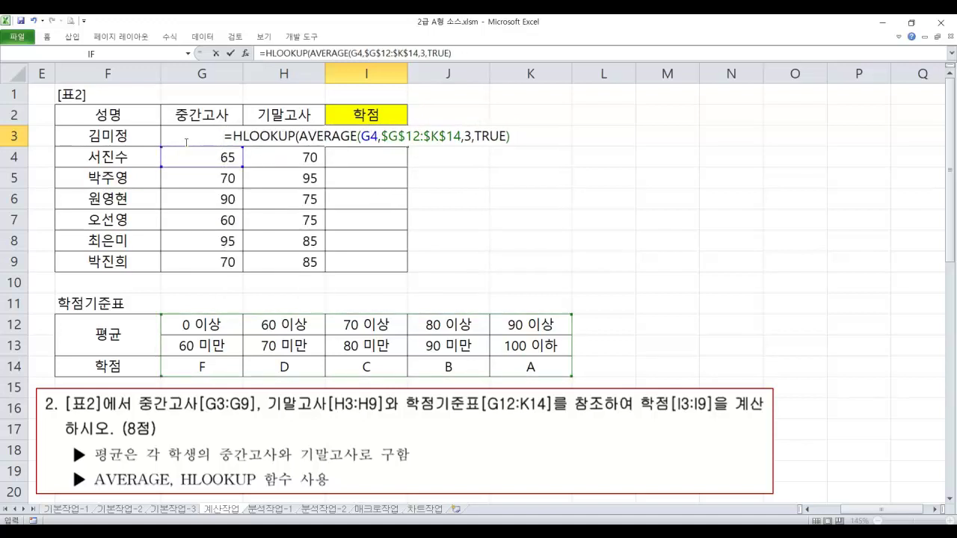
Step: Try selecting G3:H3 as the AVERAGE range starting from neighbouring cell G4, and clear the reference again
click(378, 136)
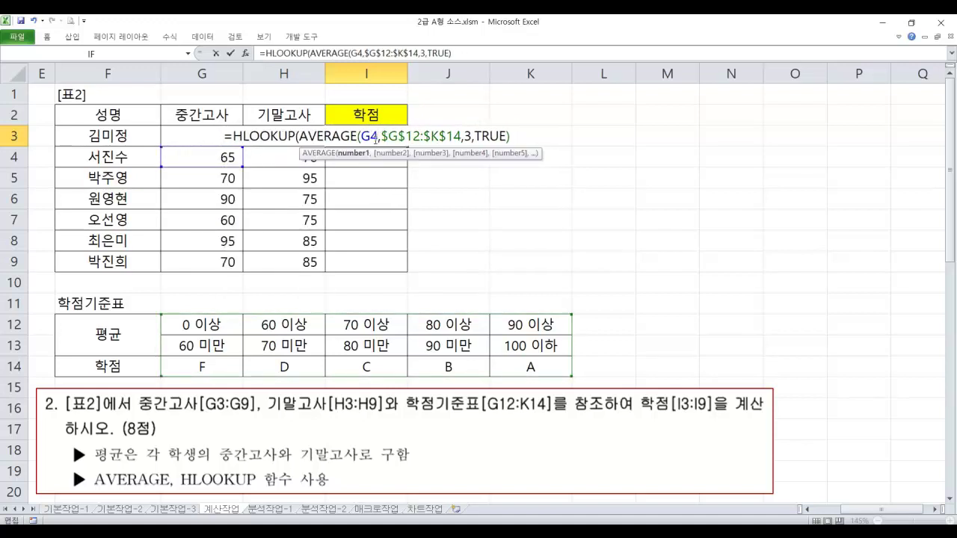
key(BackSpace)
key(BackSpace)
click(228, 157)
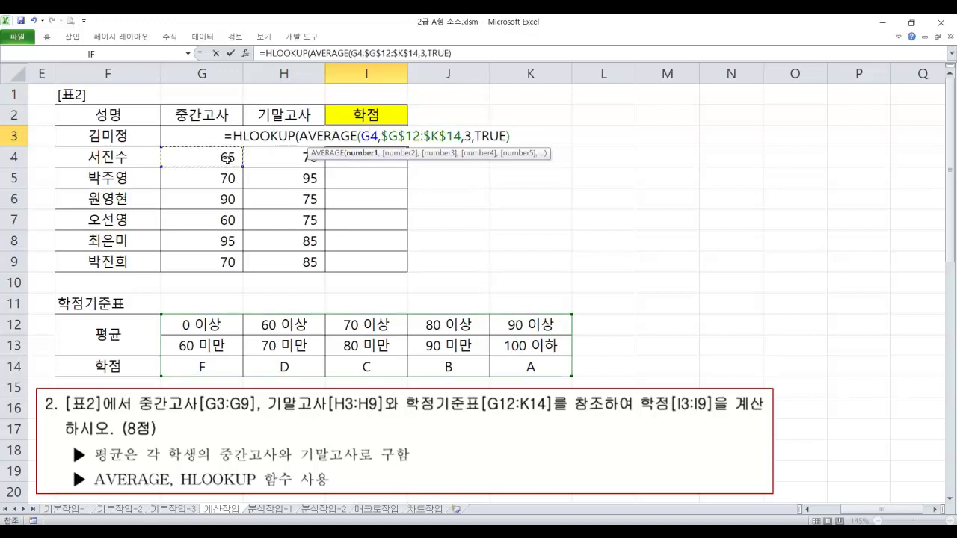
key(Up)
key(F8)
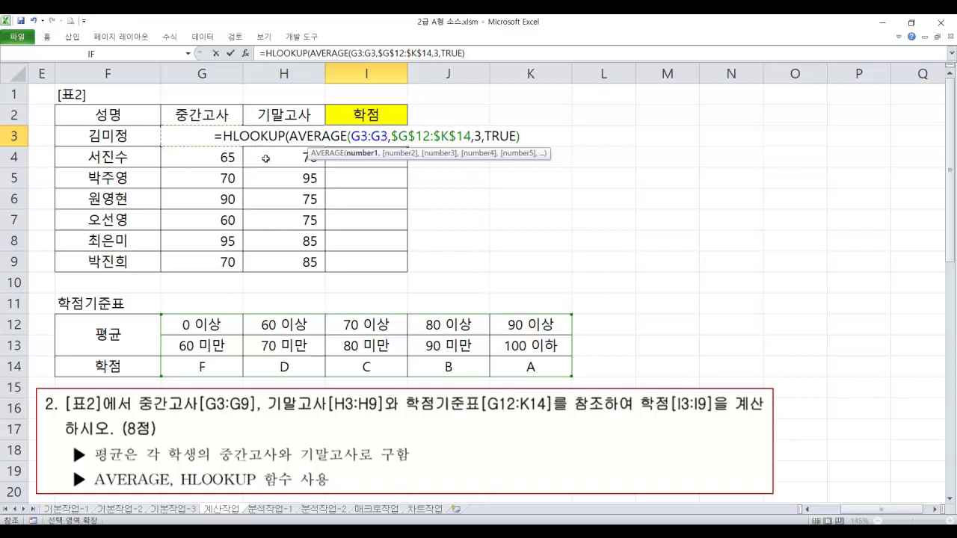
key(Right)
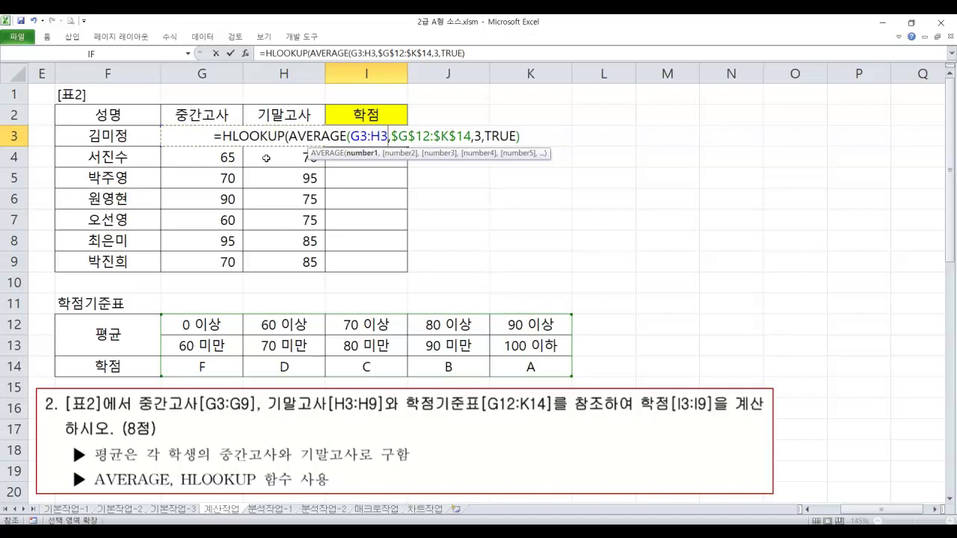
key(BackSpace)
key(BackSpace)
key(BackSpace)
key(BackSpace)
key(BackSpace)
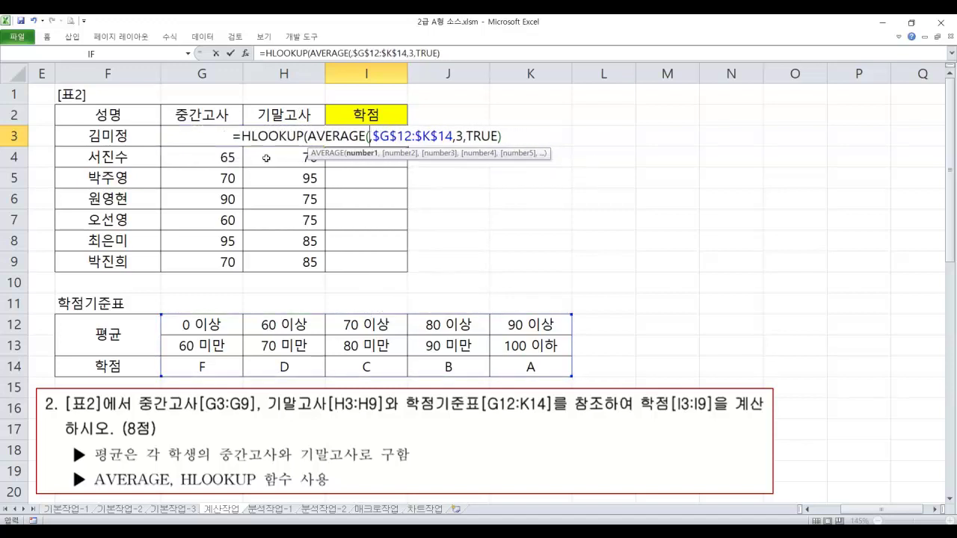
Step: Enter G3:H3 as the AVERAGE range in I3's formula and fill the completed formula down through I9
text(ㅎ)
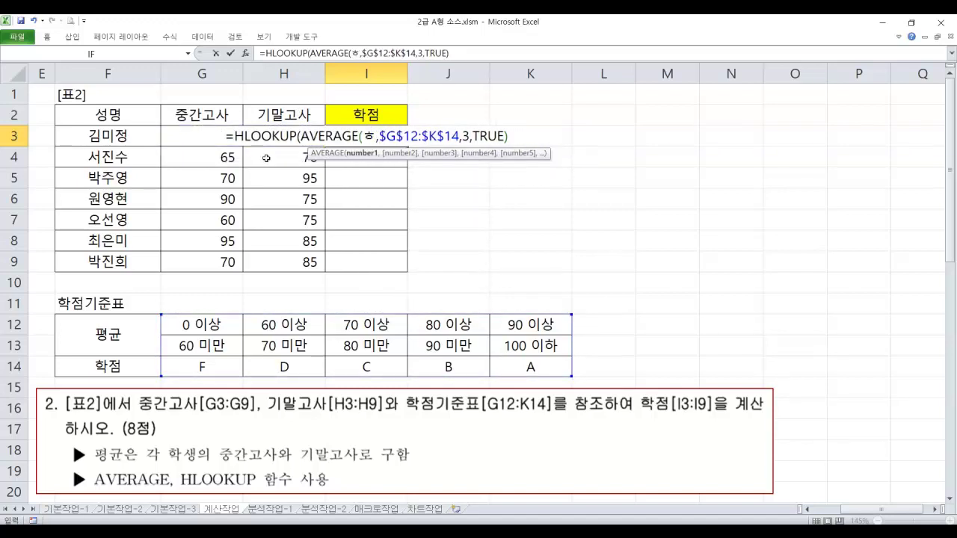
key(BackSpace)
text(g3)
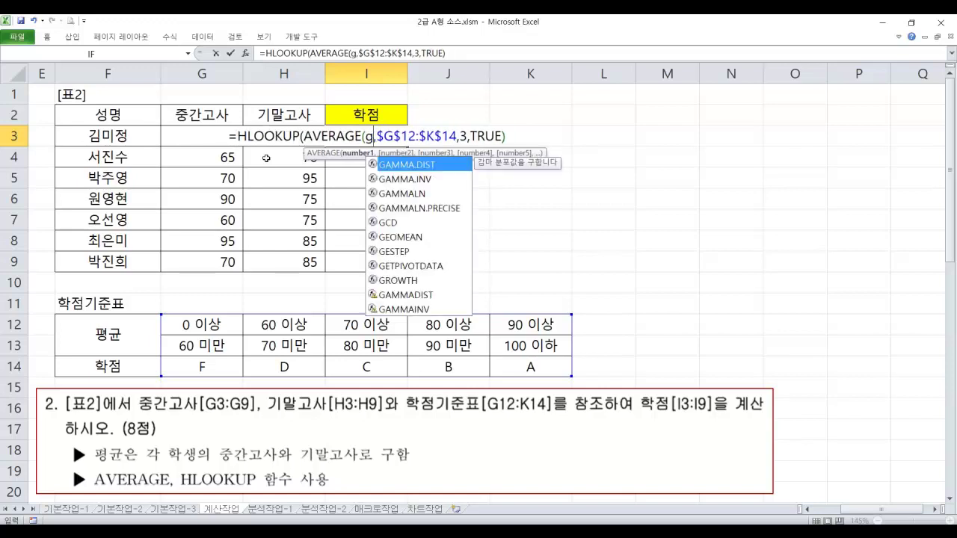
text(:)
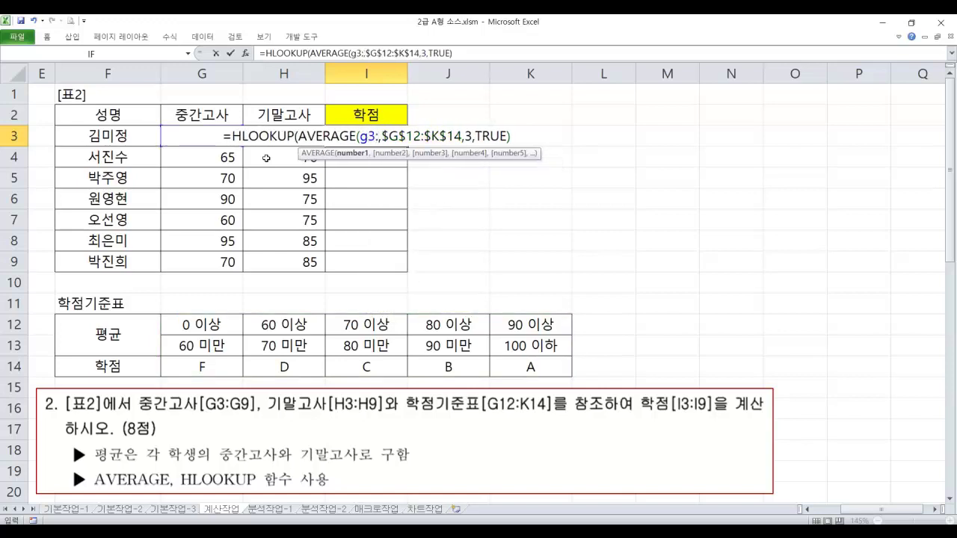
text(h3)
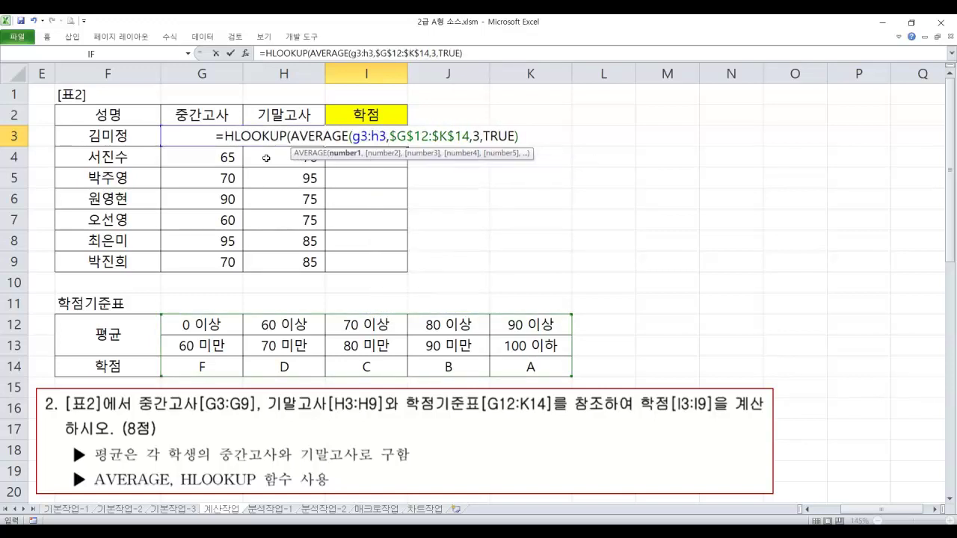
text())
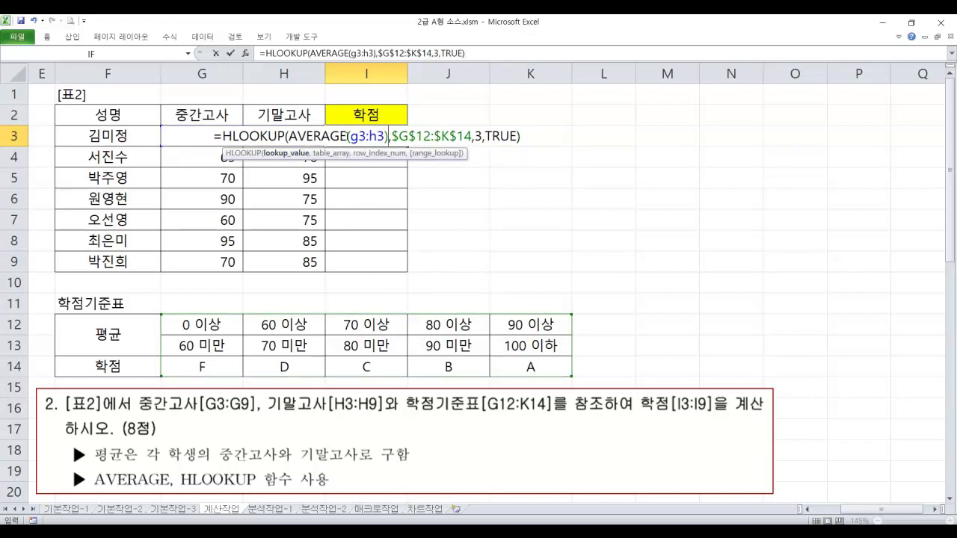
key(Return)
click(365, 137)
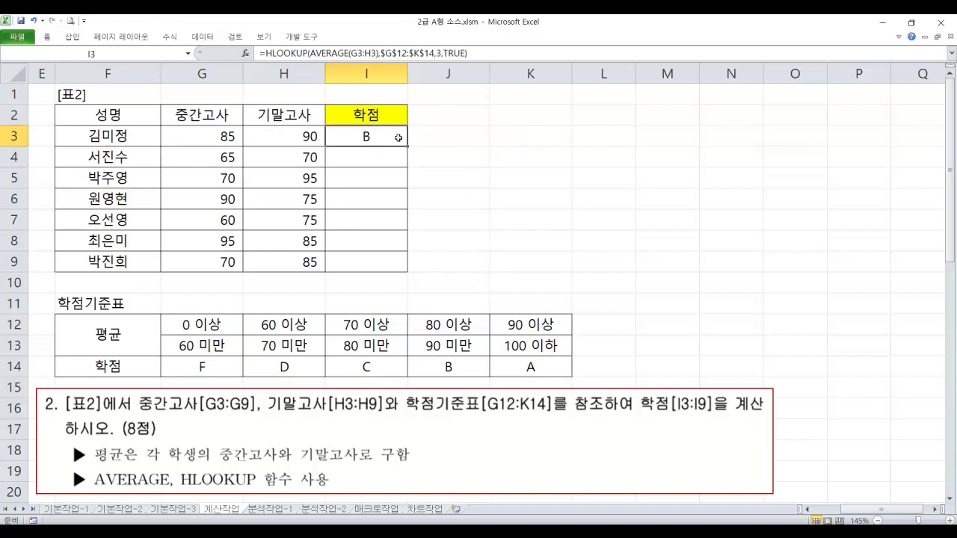
drag(408, 146, 407, 271)
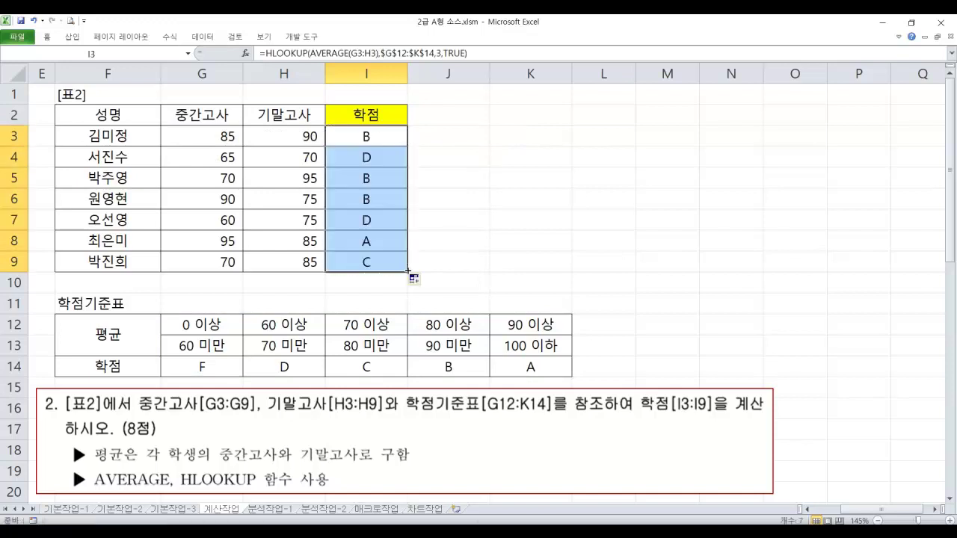
Step: Reopen I3's formula and examine its HLOOKUP arguments: lookup value, table array, row index number and range lookup
click(340, 140)
double_click(340, 140)
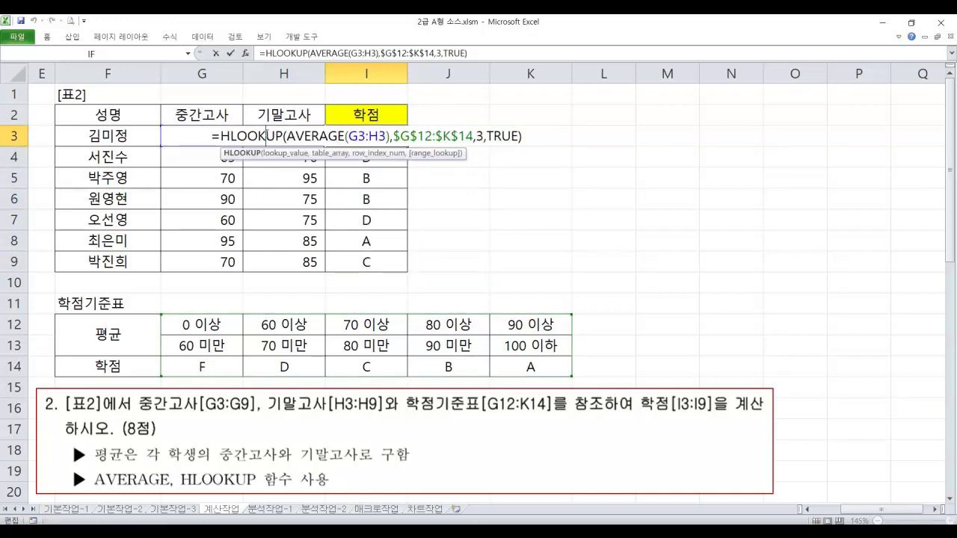
click(276, 154)
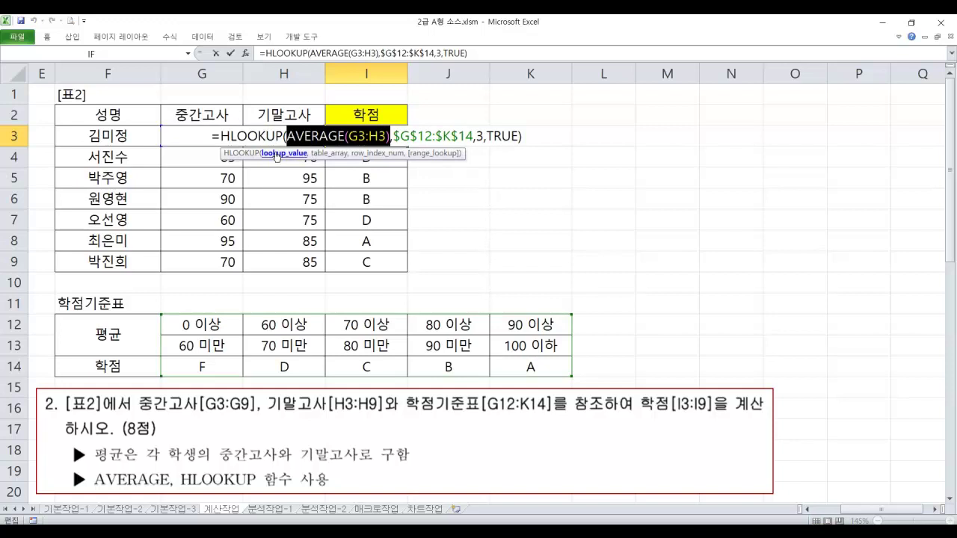
click(338, 154)
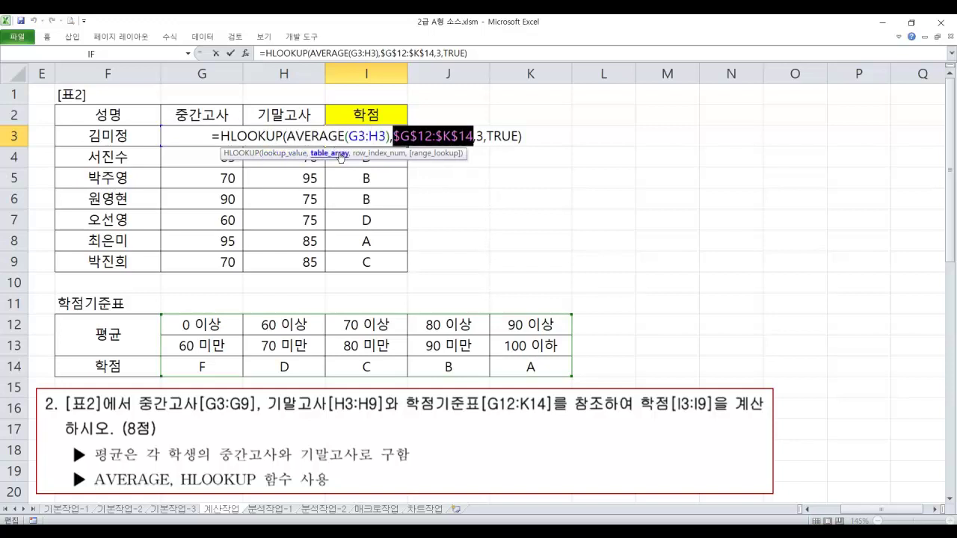
click(381, 154)
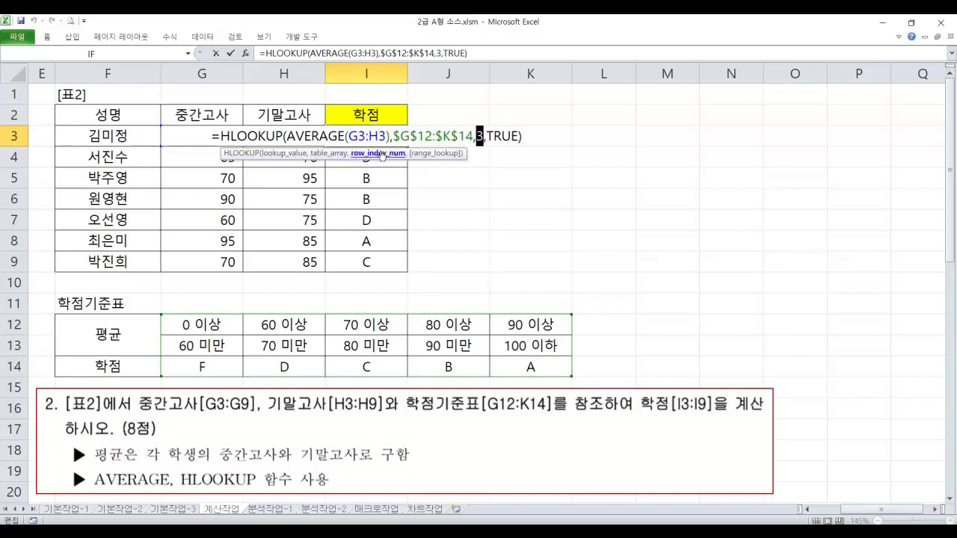
click(434, 153)
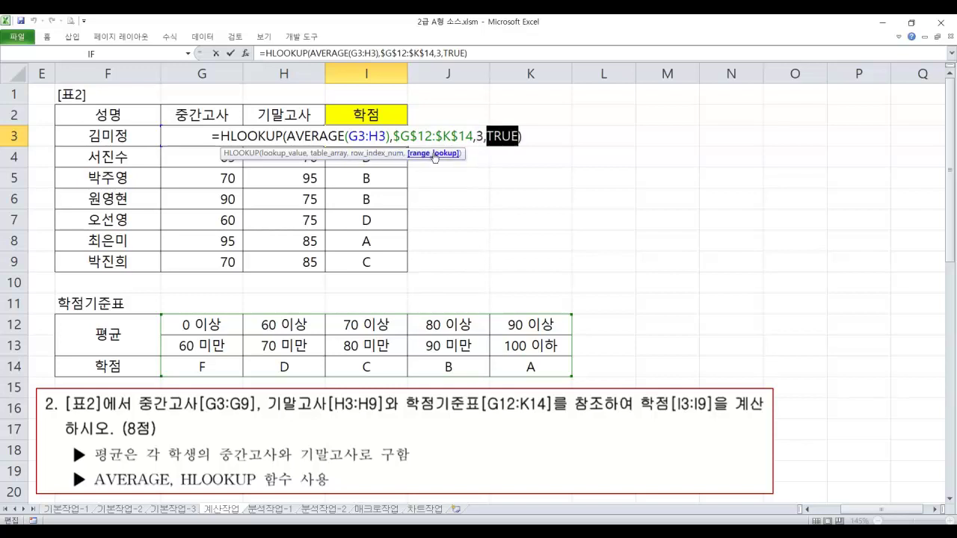
click(335, 154)
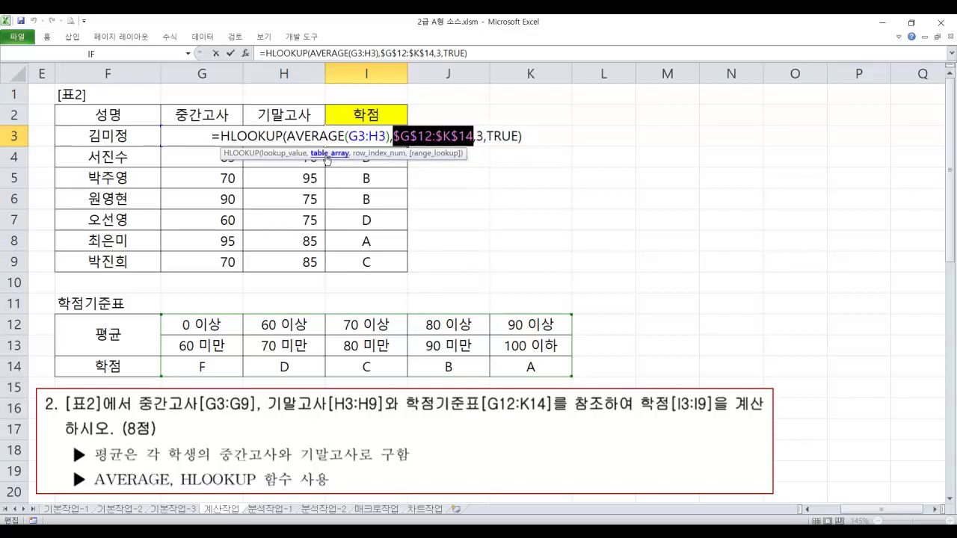
Step: Evaluate the nested AVERAGE lookup value inside I3's HLOOKUP formula, leaving the edit without keeping the evaluation
click(299, 154)
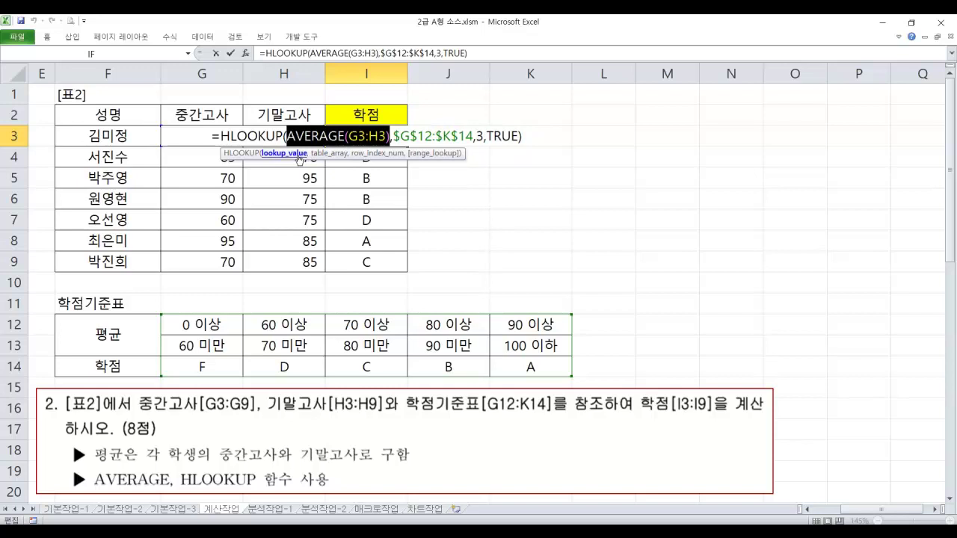
key(F9)
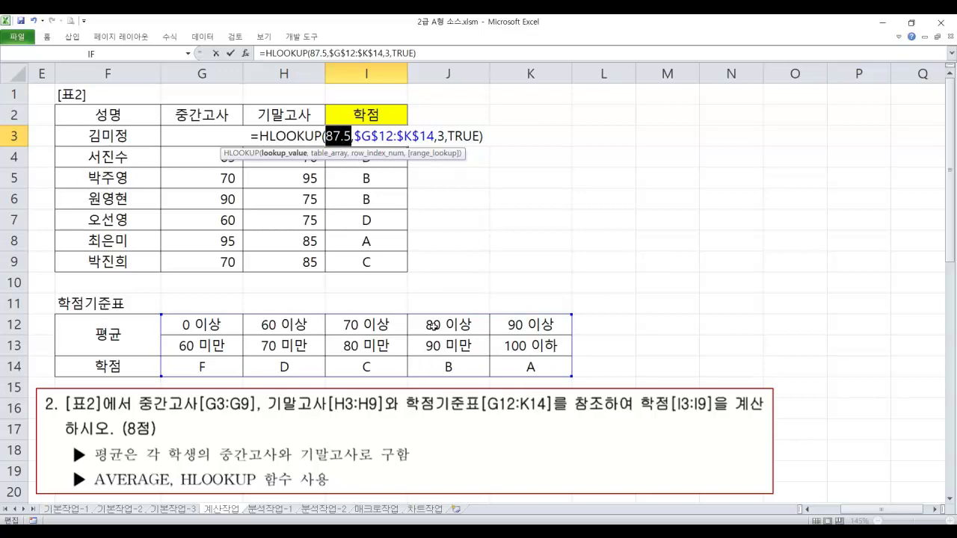
key(Escape)
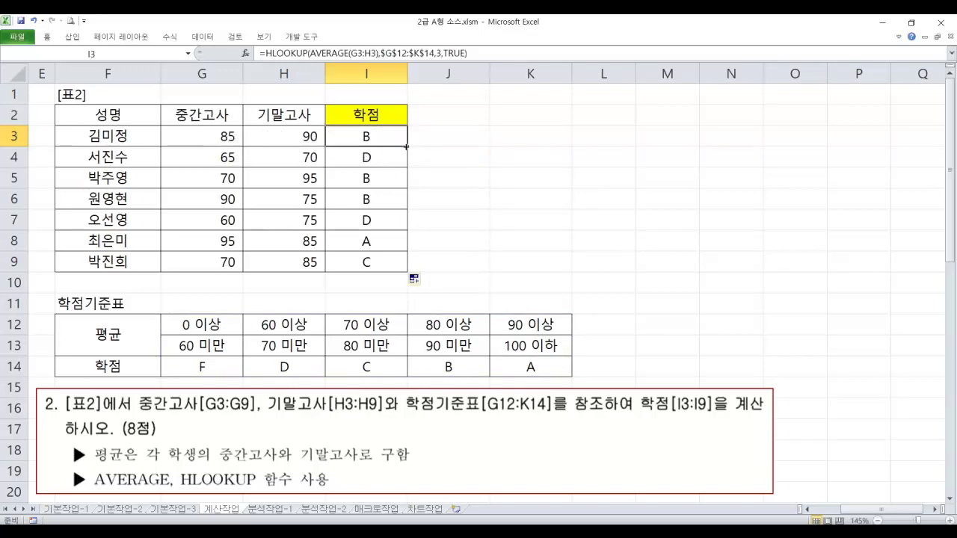
Step: Fill the HLOOKUP formula from I3 down through I9 again and reselect I3
drag(407, 147, 386, 274)
click(427, 179)
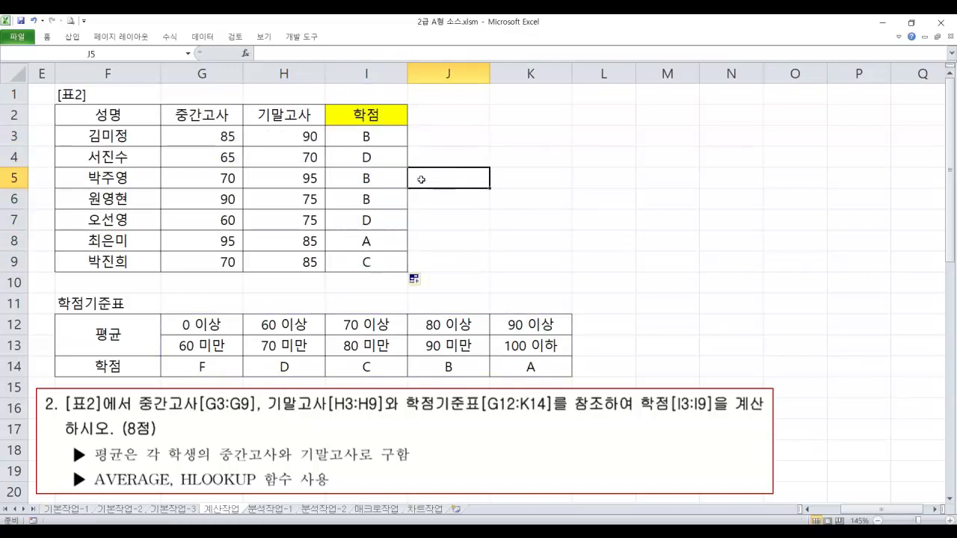
click(375, 136)
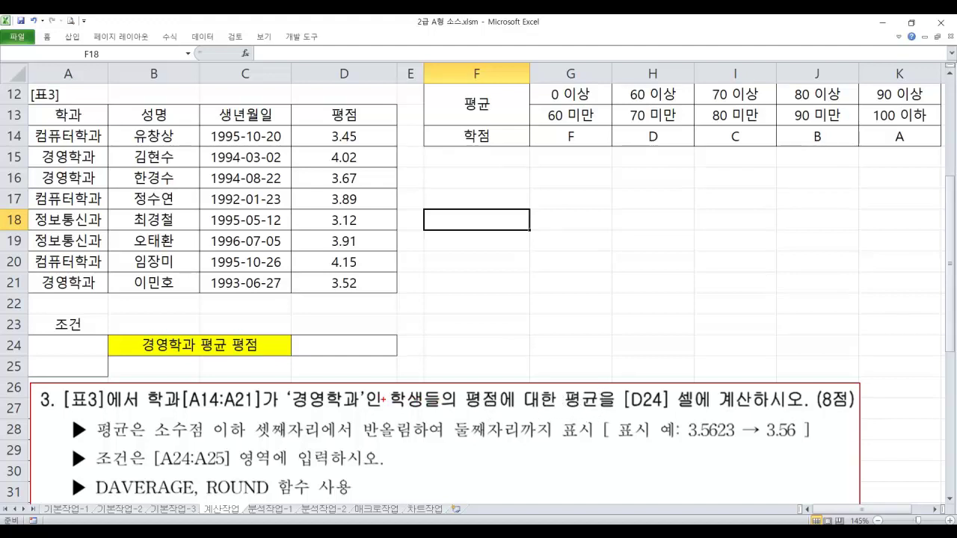
drag(275, 383, 366, 410)
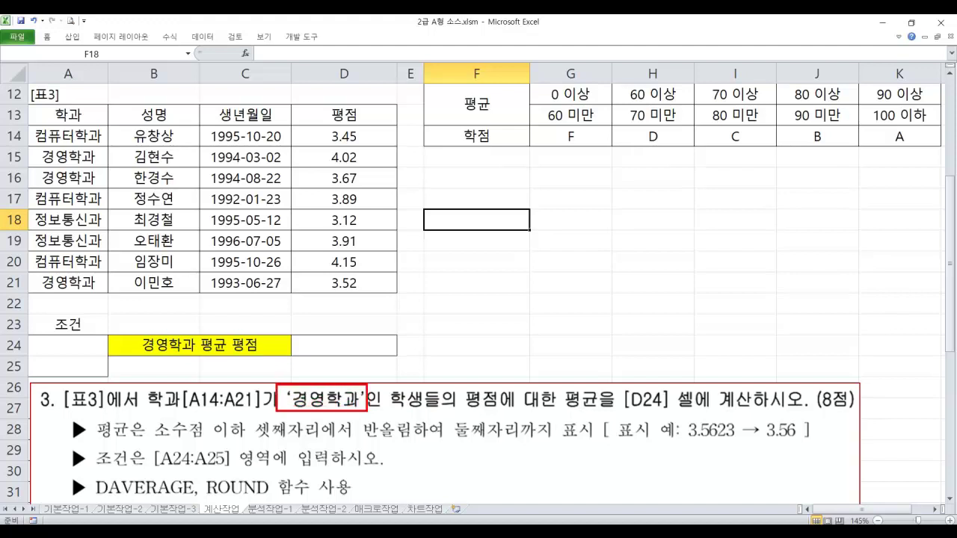
drag(465, 385, 500, 412)
mouse_move(328, 106)
mouse_down()
mouse_move(382, 271)
mouse_move(366, 292)
mouse_up()
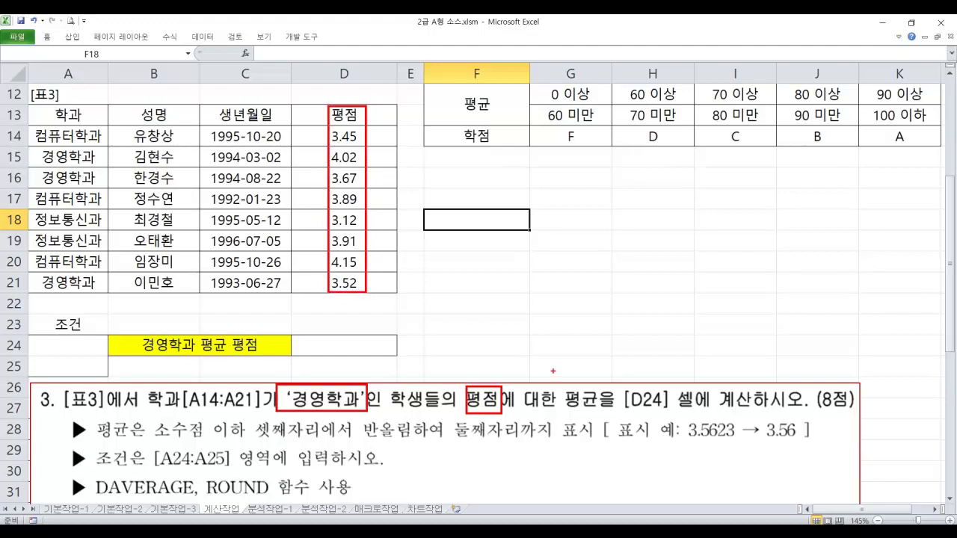
drag(564, 388, 598, 412)
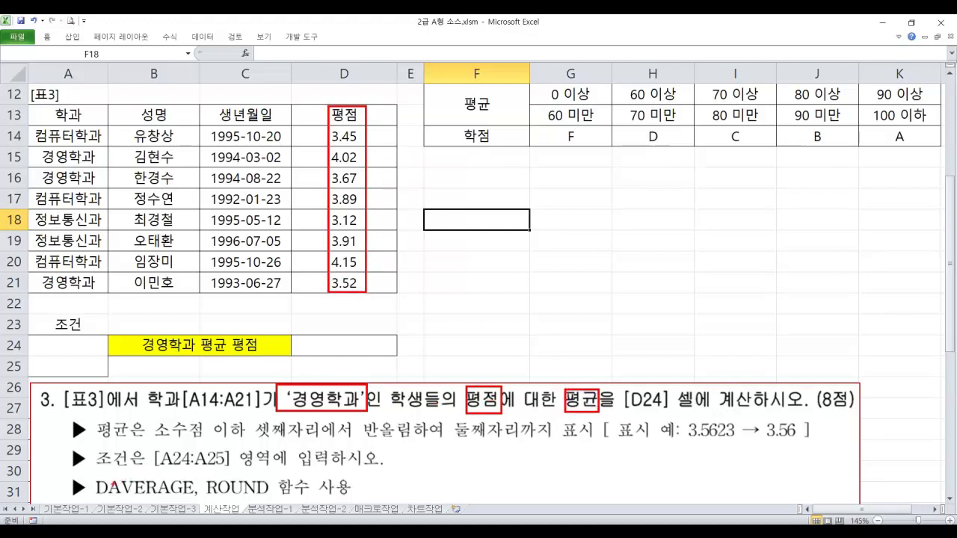
drag(94, 479, 195, 499)
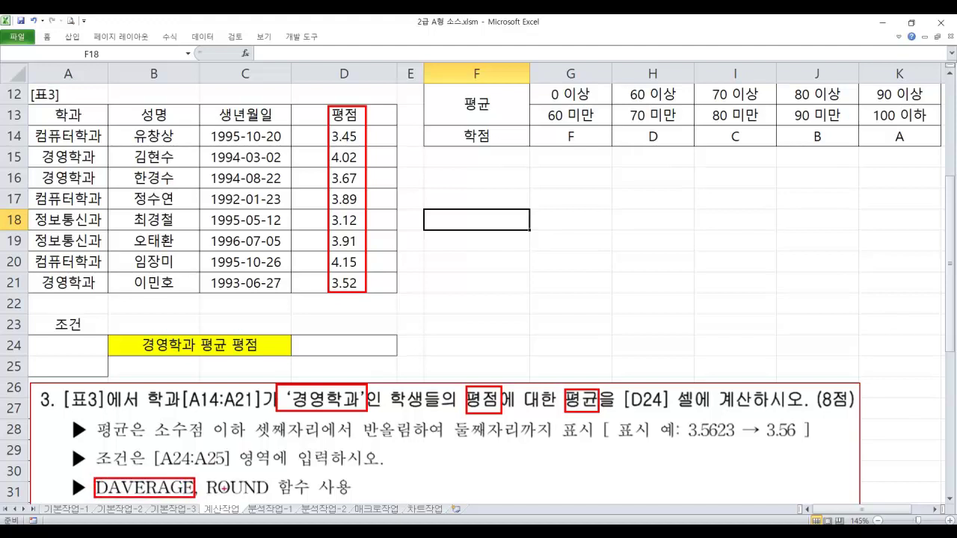
drag(203, 477, 268, 499)
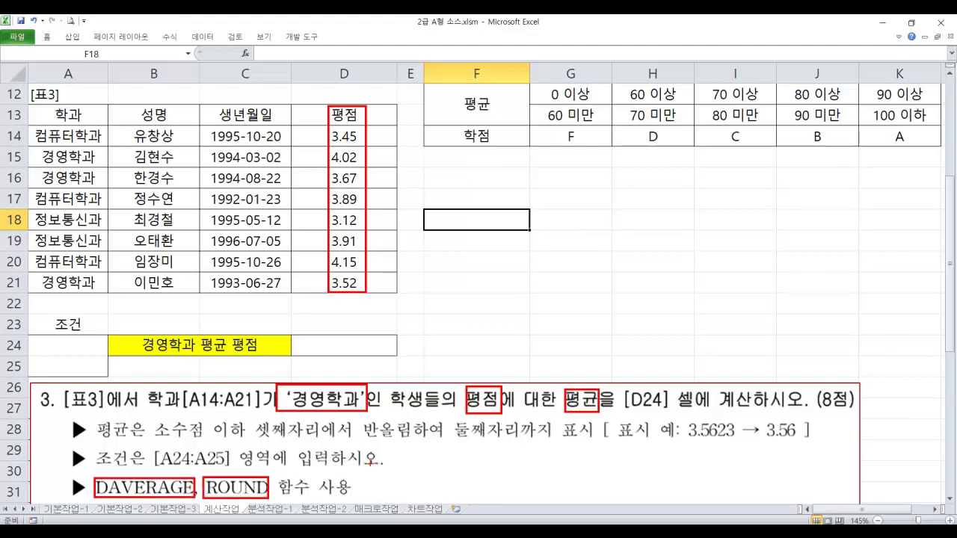
drag(369, 440, 508, 440)
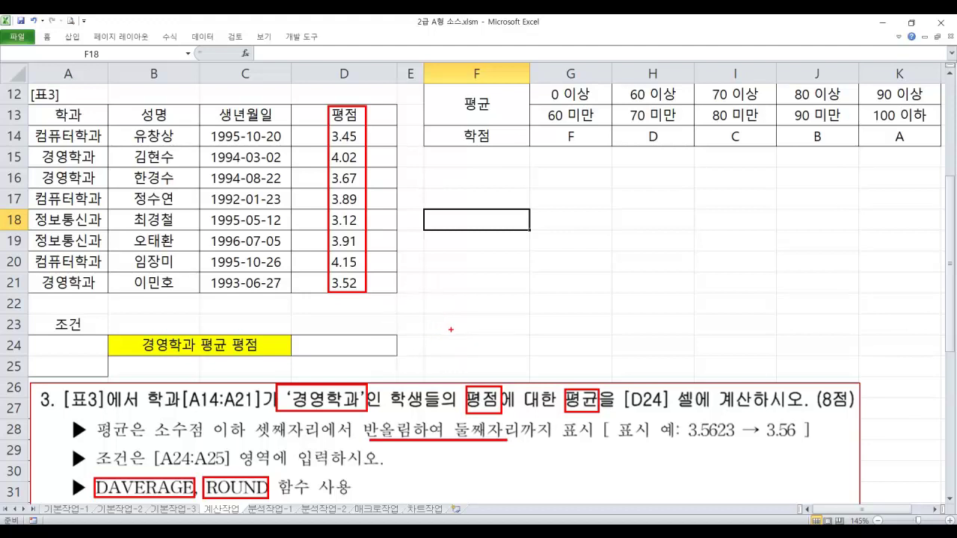
mouse_move(456, 323)
mouse_down()
mouse_move(455, 340)
mouse_move(462, 332)
mouse_up()
drag(476, 331, 480, 339)
mouse_move(480, 332)
mouse_down()
mouse_move(513, 331)
mouse_move(525, 349)
mouse_move(591, 330)
mouse_move(600, 343)
mouse_up()
mouse_move(612, 333)
mouse_down()
mouse_move(631, 327)
mouse_move(636, 338)
mouse_up()
mouse_move(657, 321)
mouse_down()
mouse_move(659, 340)
mouse_move(679, 336)
mouse_up()
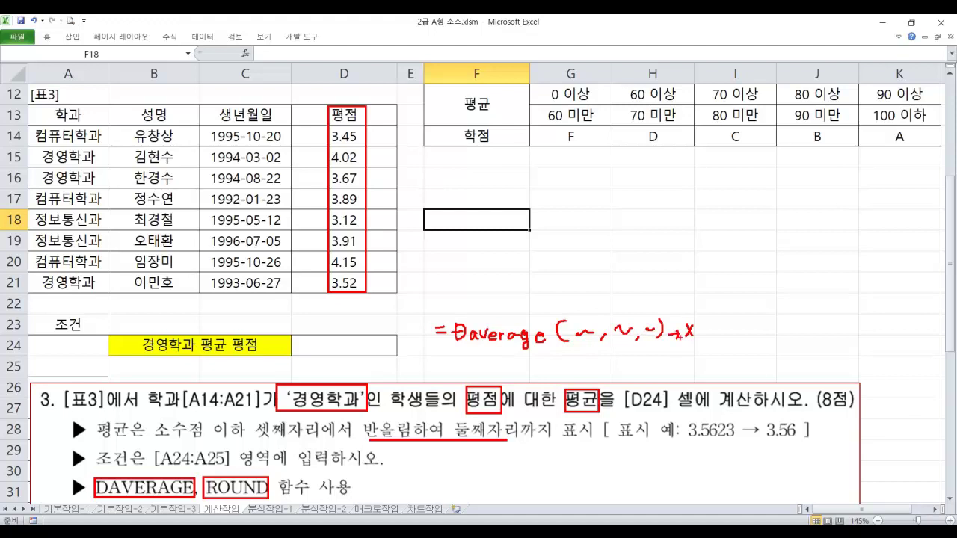
mouse_move(509, 358)
mouse_down()
mouse_move(506, 366)
mouse_move(547, 374)
mouse_move(613, 359)
mouse_move(647, 378)
mouse_move(672, 360)
mouse_move(686, 372)
mouse_up()
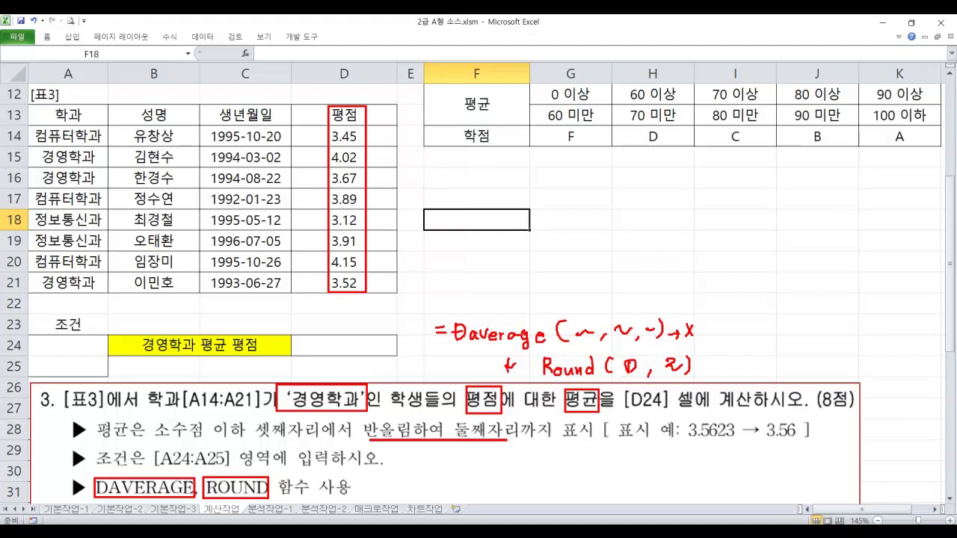
mouse_move(510, 373)
mouse_down()
mouse_move(598, 402)
mouse_move(632, 375)
mouse_up()
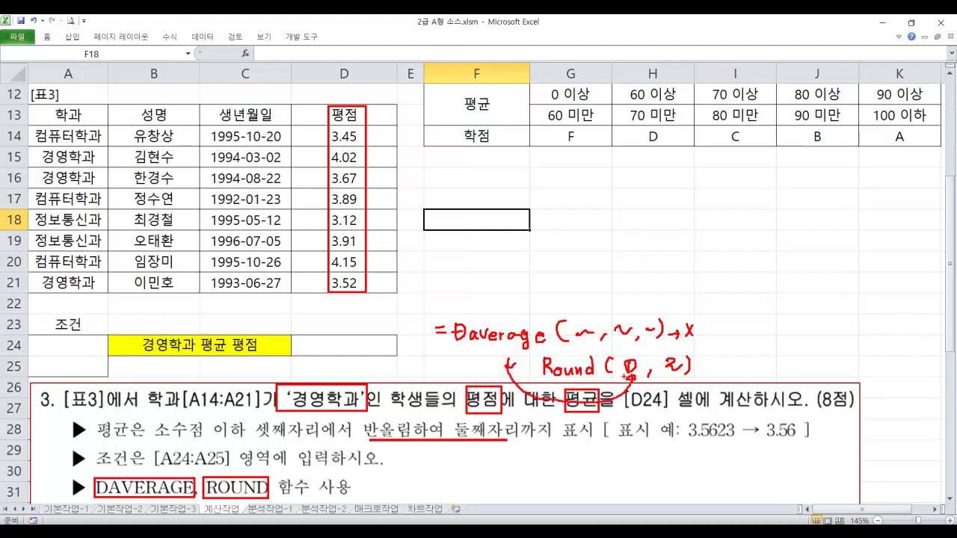
key(e)
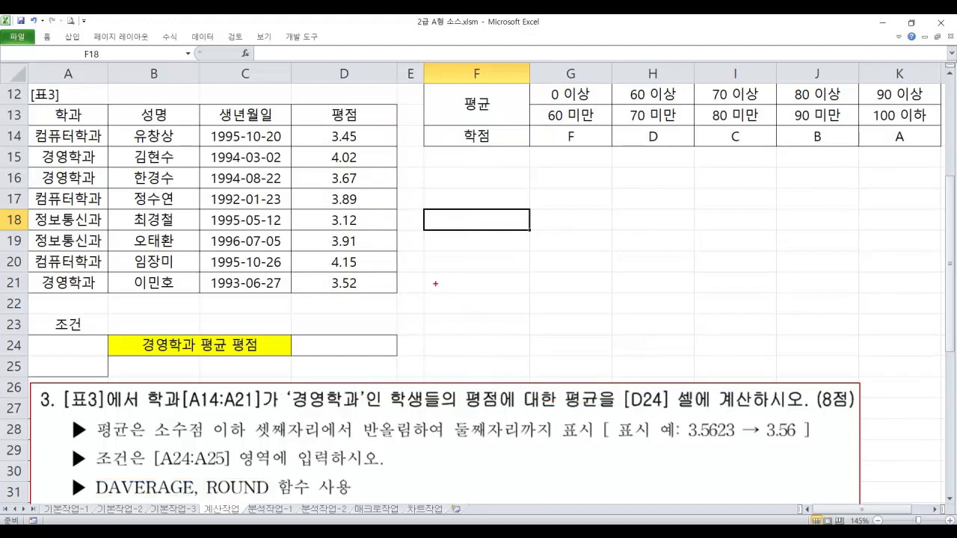
drag(453, 276, 454, 302)
drag(454, 278, 473, 296)
drag(477, 292, 485, 301)
drag(488, 292, 509, 299)
drag(508, 290, 501, 297)
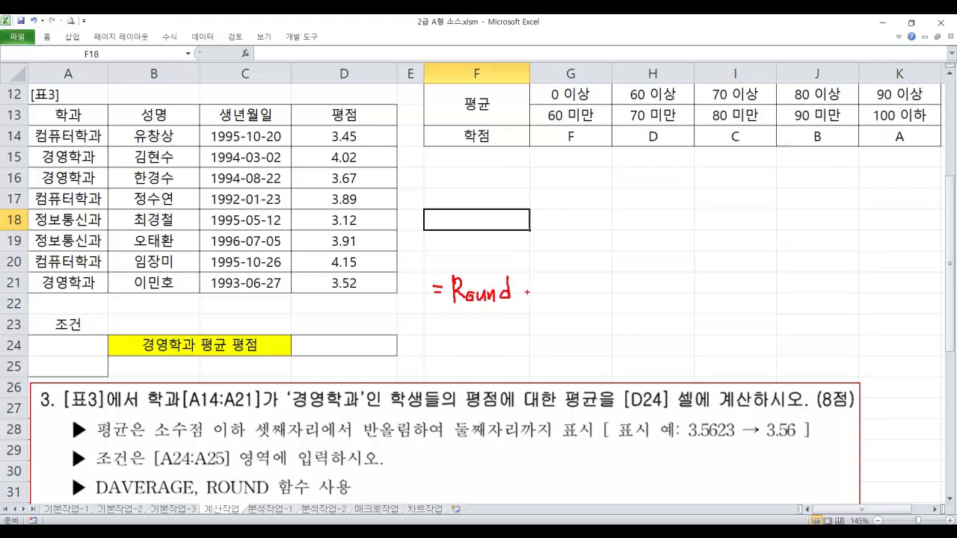
mouse_move(530, 278)
mouse_down()
mouse_move(522, 291)
mouse_move(546, 297)
mouse_up()
drag(550, 278, 556, 290)
drag(569, 286, 571, 297)
drag(571, 287, 580, 288)
mouse_move(582, 291)
mouse_down()
mouse_move(614, 294)
mouse_move(608, 308)
mouse_move(641, 281)
mouse_move(662, 287)
mouse_move(660, 299)
mouse_move(691, 287)
mouse_up()
mouse_move(695, 291)
mouse_down()
mouse_move(722, 284)
mouse_move(721, 298)
mouse_move(733, 306)
mouse_move(762, 294)
mouse_move(766, 301)
mouse_up()
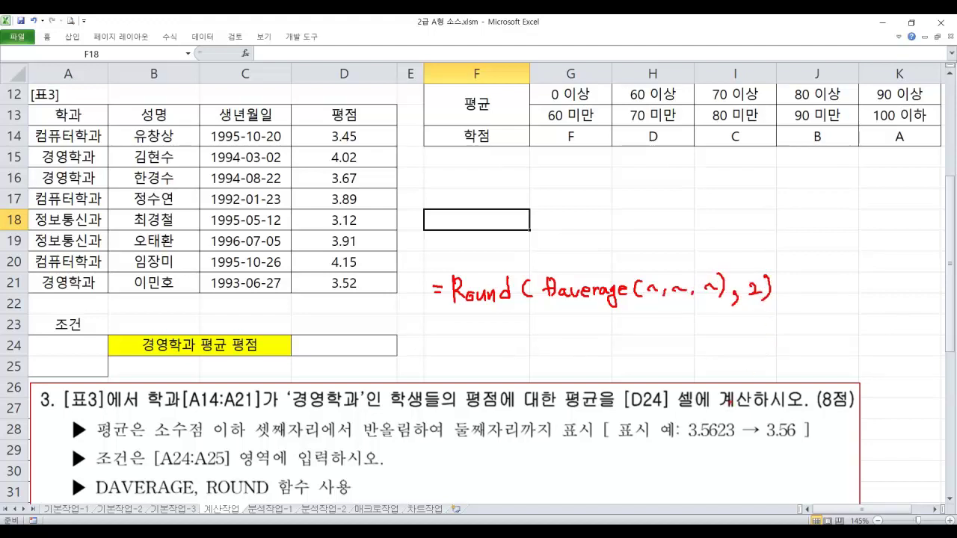
drag(781, 440, 796, 433)
mouse_move(697, 289)
mouse_down()
mouse_move(696, 274)
mouse_move(717, 295)
mouse_move(696, 296)
mouse_up()
drag(290, 383, 369, 384)
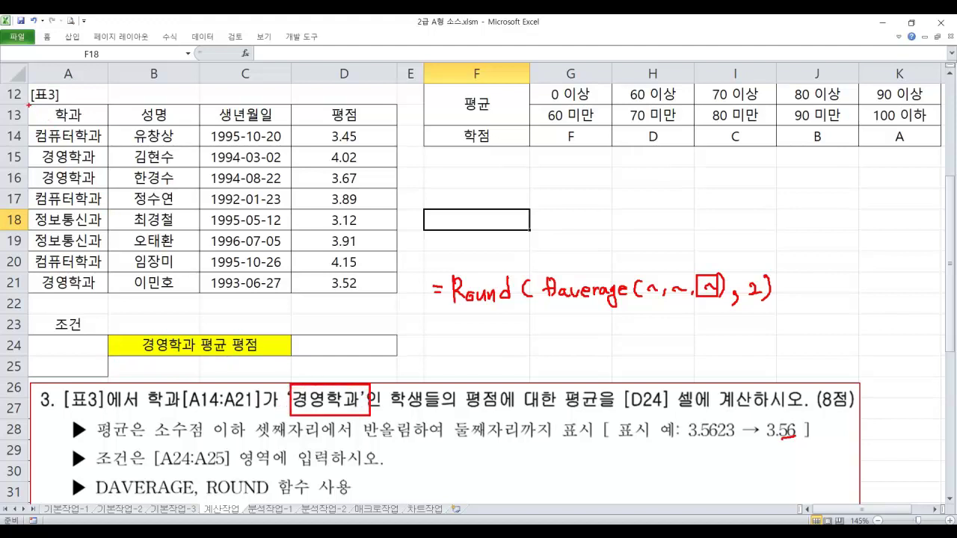
mouse_move(28, 105)
mouse_down()
mouse_move(90, 105)
mouse_move(30, 106)
mouse_up()
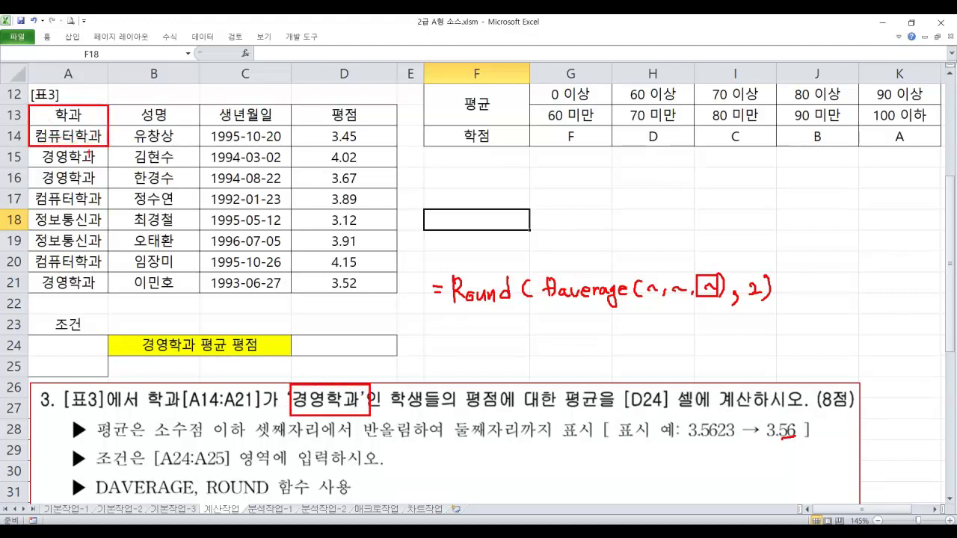
drag(97, 122, 107, 157)
mouse_move(95, 446)
mouse_down()
mouse_move(212, 471)
mouse_move(359, 471)
mouse_move(97, 447)
mouse_up()
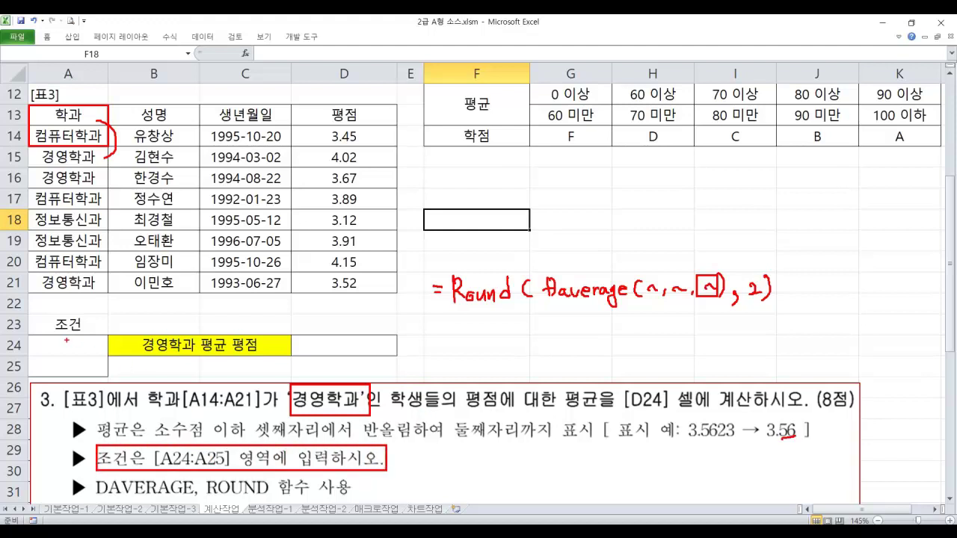
mouse_move(50, 339)
mouse_down()
mouse_move(30, 360)
mouse_move(52, 338)
mouse_up()
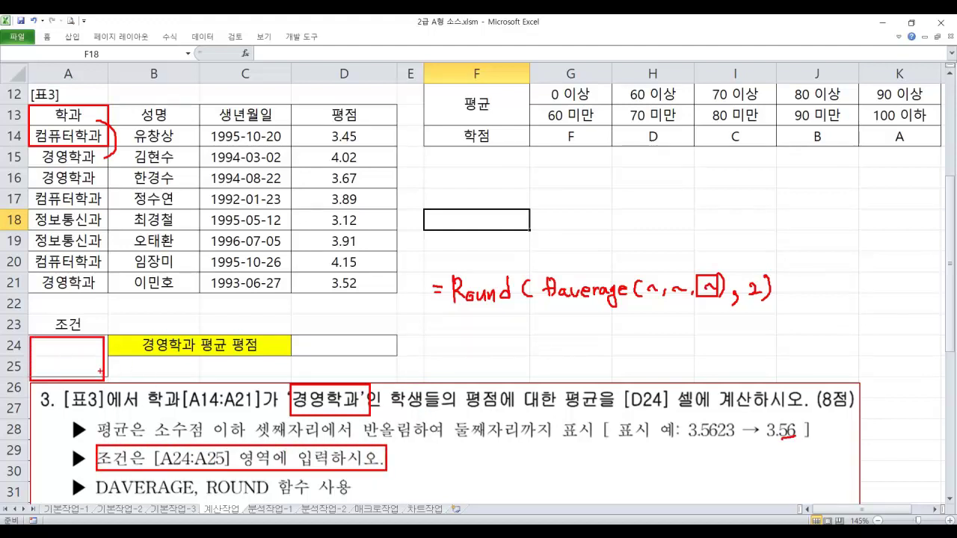
key(Escape)
Step: Build the criteria range by copying the 학과 header from A13 to A24 and 경영학과 from A15 to A25
click(77, 116)
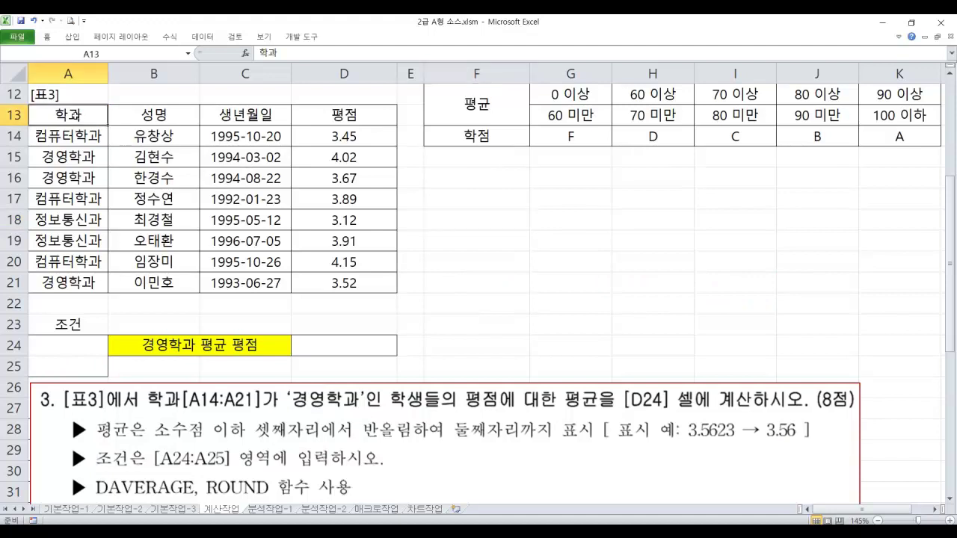
key(ctrl+c)
click(54, 348)
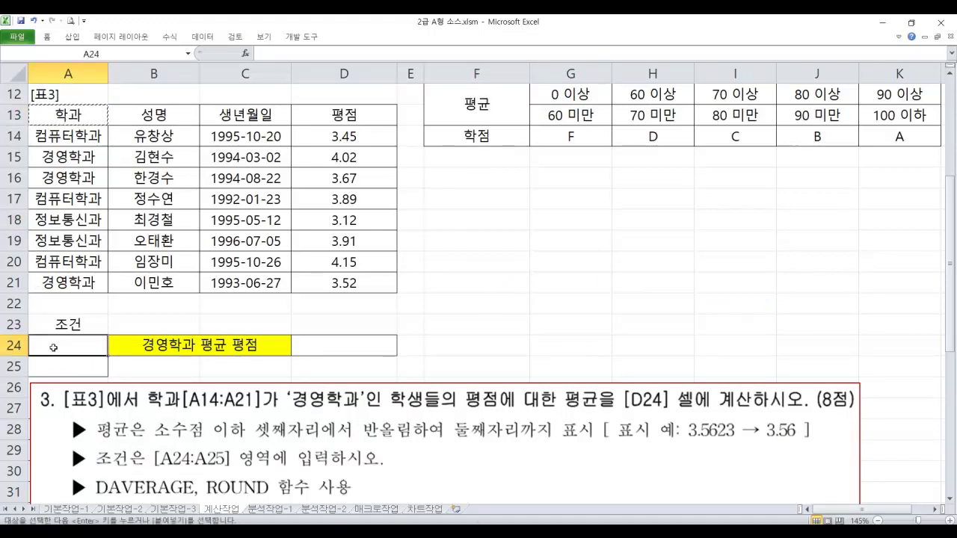
key(Return)
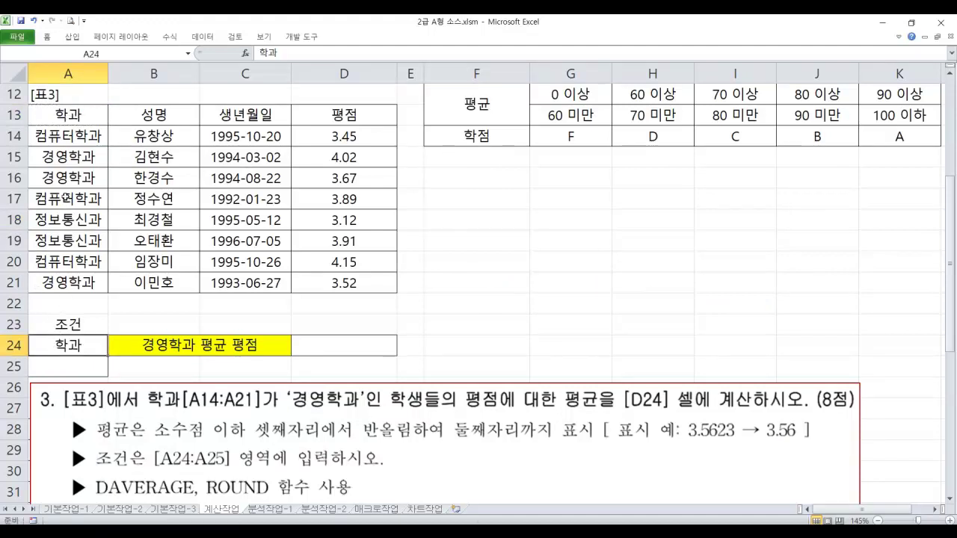
click(66, 157)
key(ctrl+c)
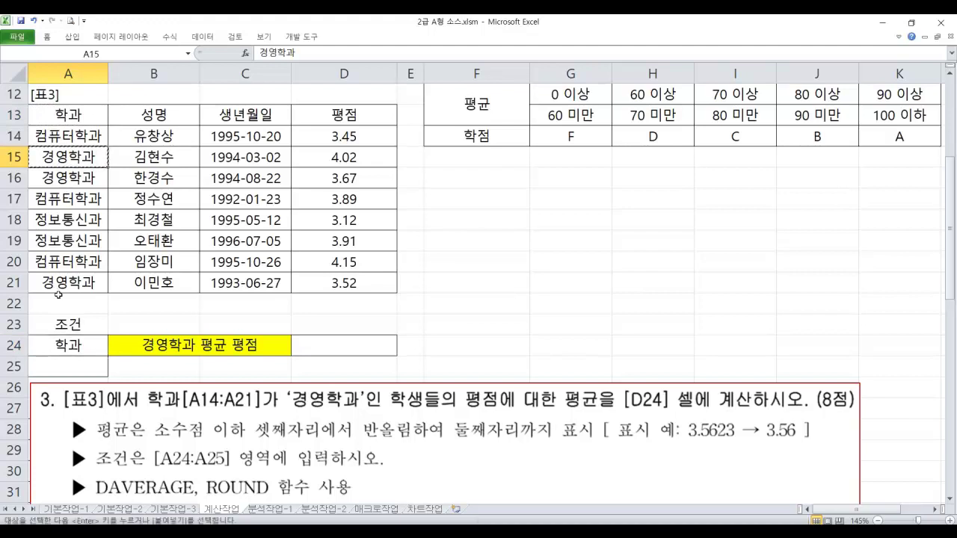
click(60, 362)
key(Return)
click(191, 189)
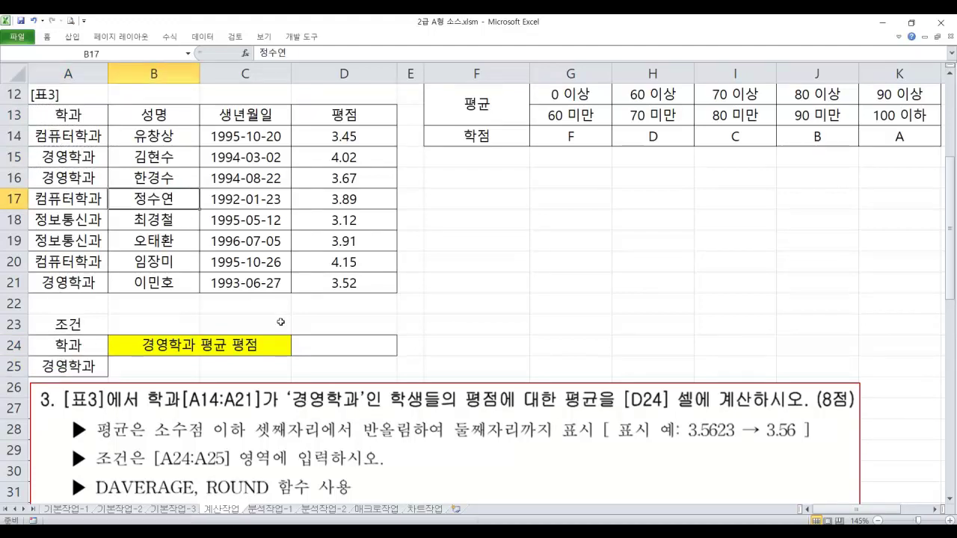
Step: Begin a ROUND formula in D24 with a nested DAVERAGE that uses A13:D21 as its database
click(311, 351)
text(=ro)
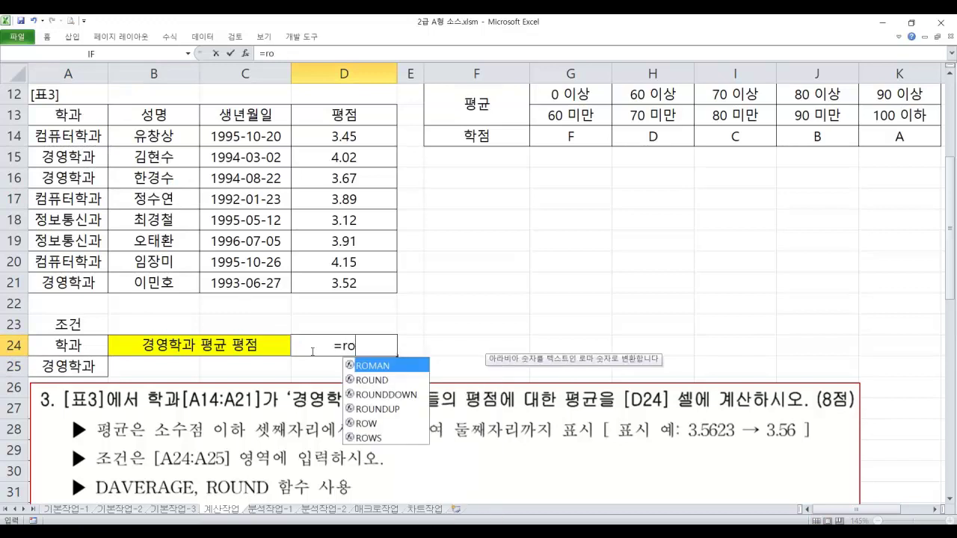
key(Down)
key(Tab)
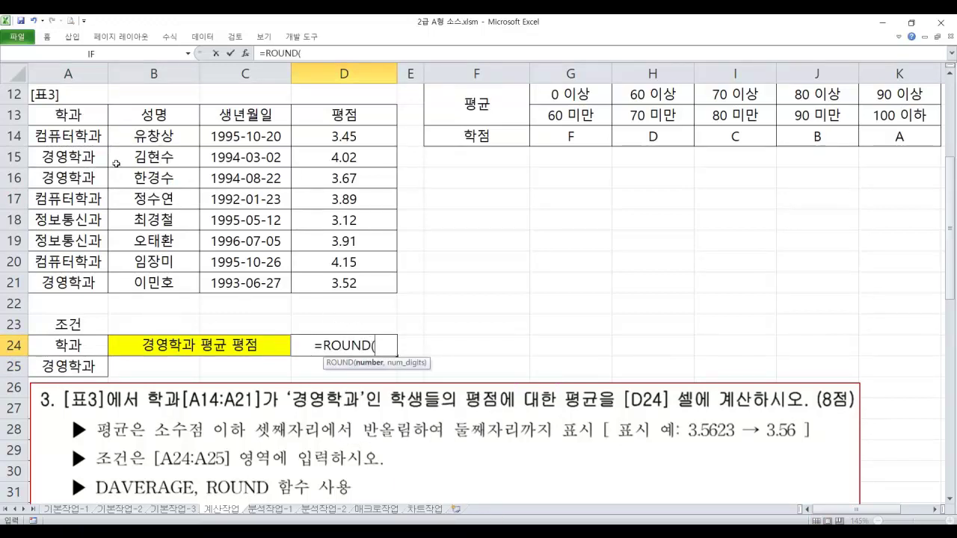
text(dav)
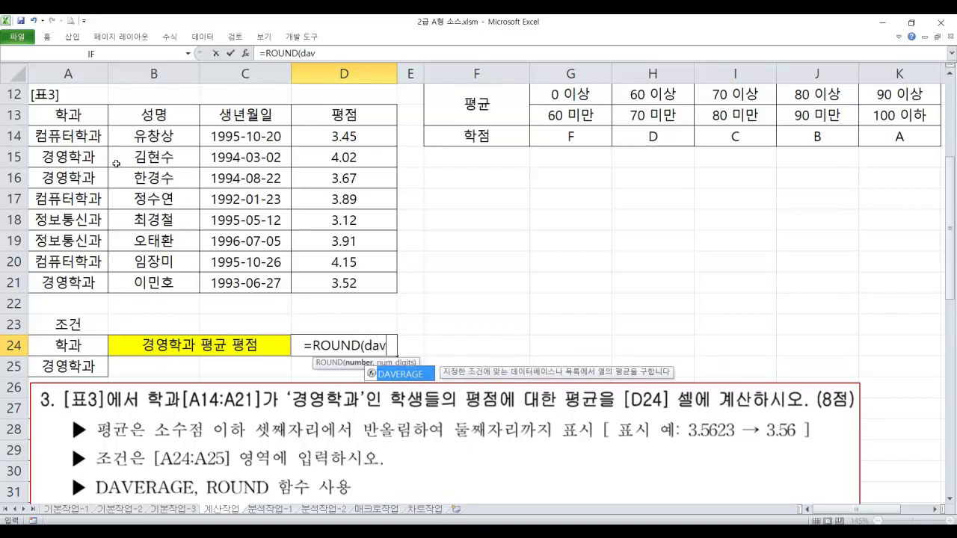
key(Tab)
drag(49, 114, 362, 278)
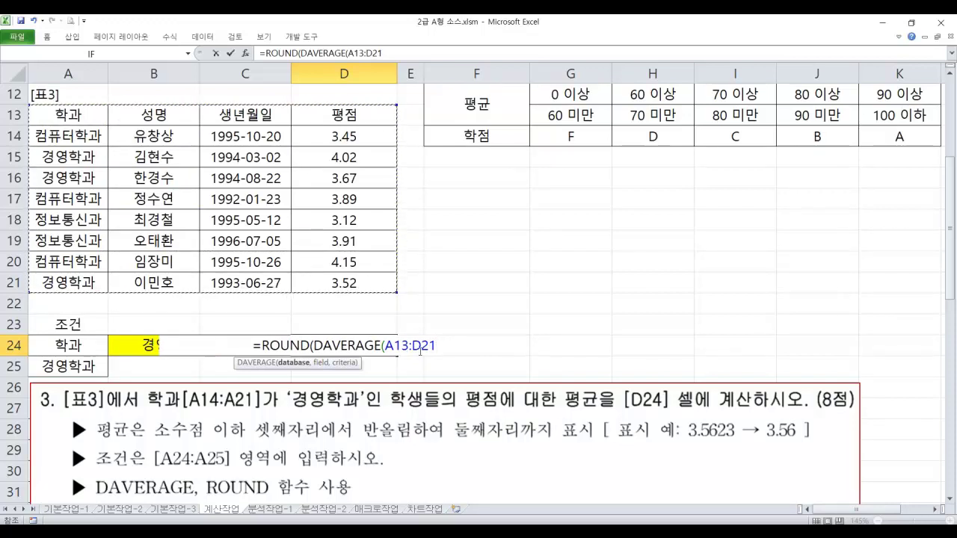
text(,)
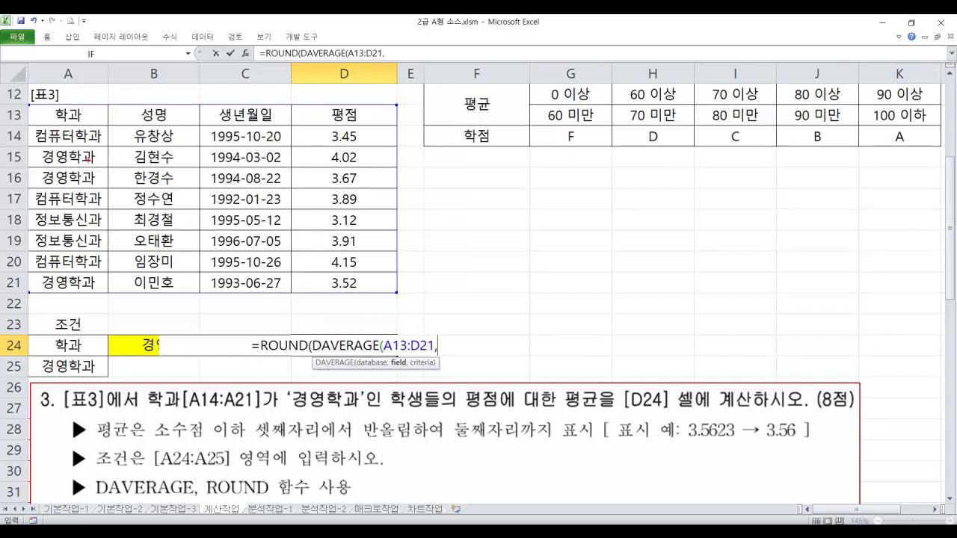
drag(88, 157, 69, 175)
drag(157, 158, 172, 173)
drag(222, 154, 227, 169)
mouse_move(331, 157)
mouse_down()
mouse_move(339, 169)
mouse_move(327, 177)
mouse_up()
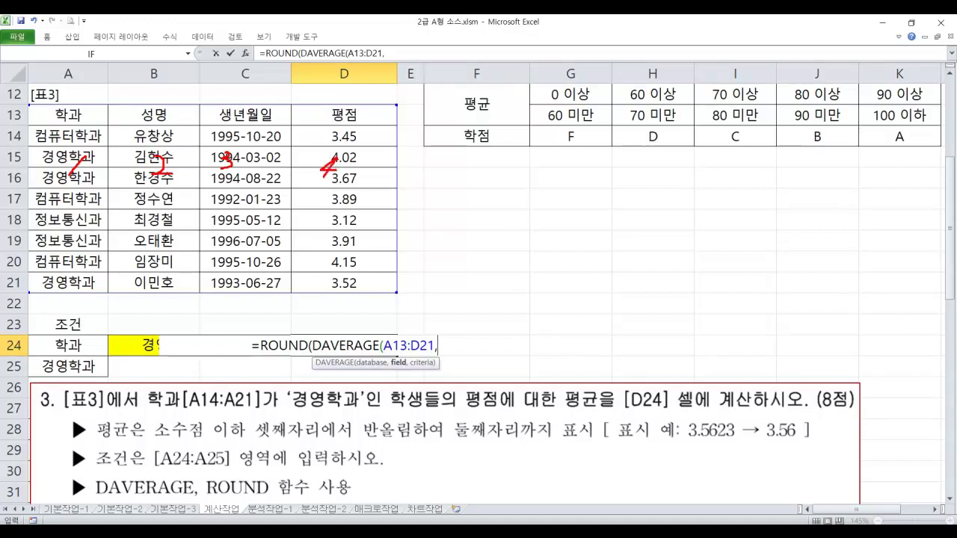
key(Escape)
Step: Complete D24's formula with field 4 and criteria A24:A25 for DAVERAGE, and 2 decimal digits for ROUND
text(4,)
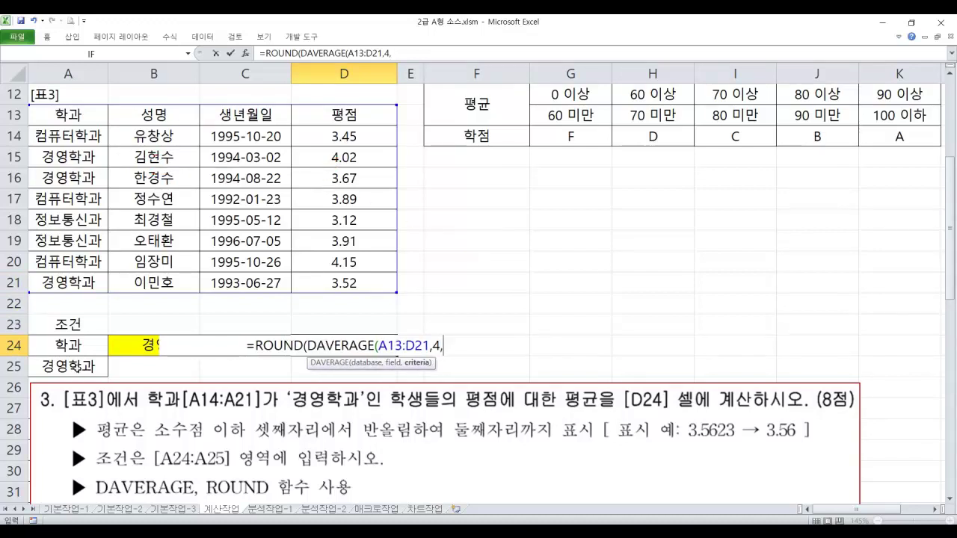
drag(75, 348, 75, 365)
text())
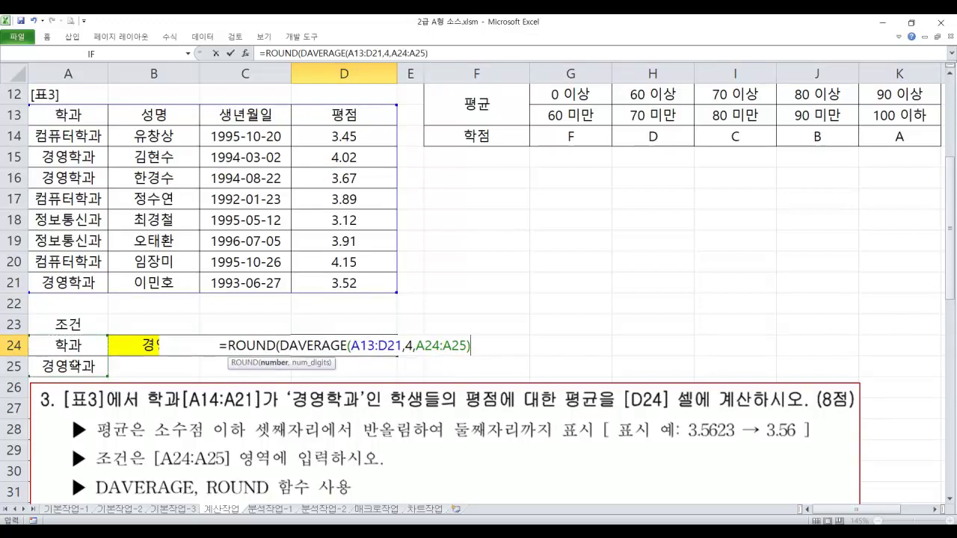
text(,)
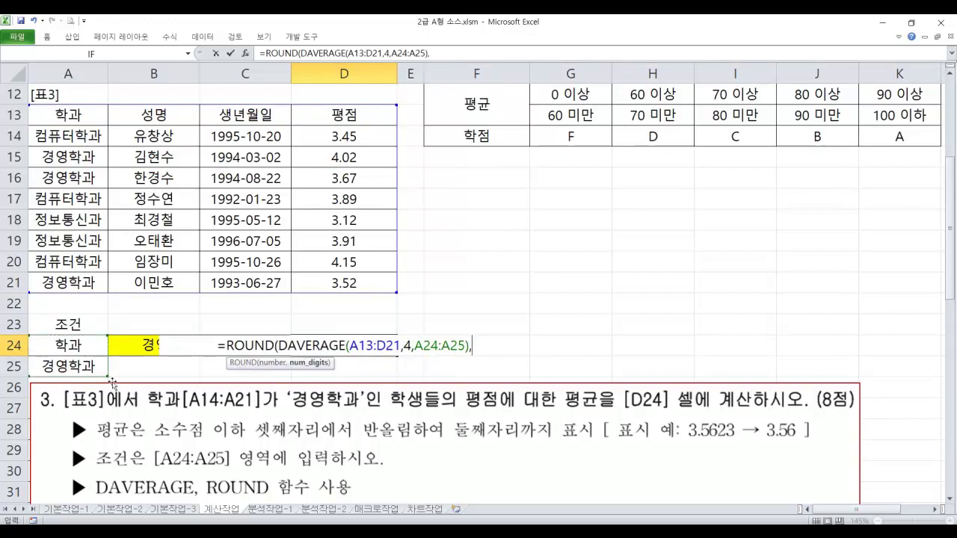
click(280, 366)
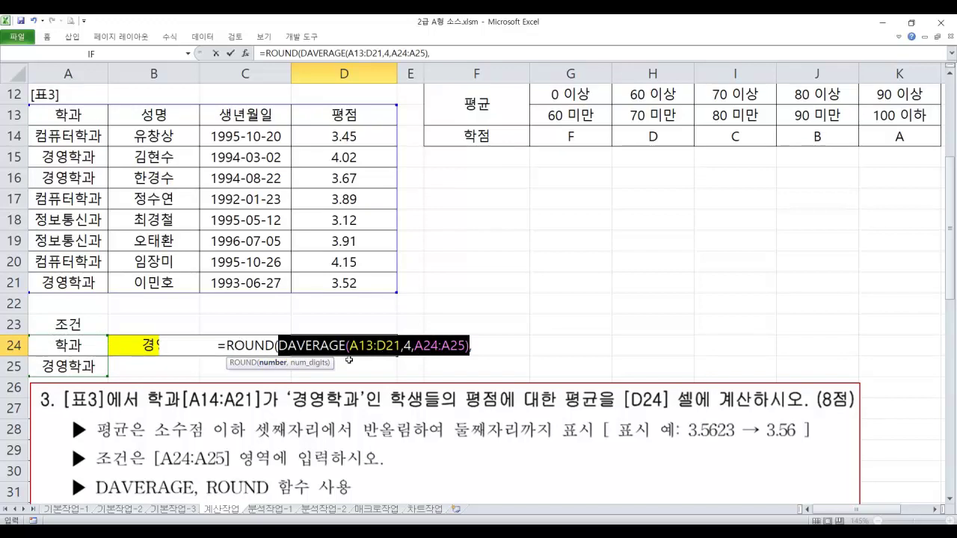
click(314, 363)
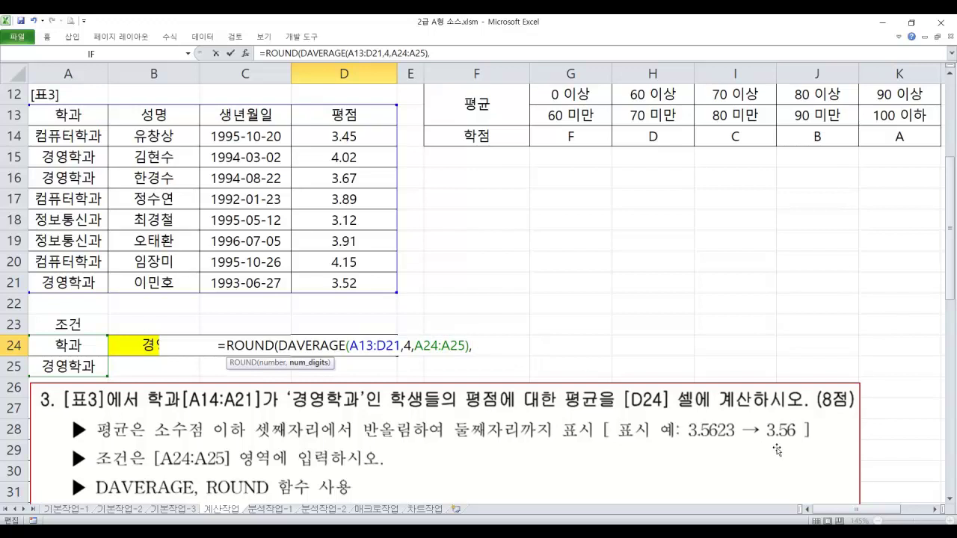
text(2))
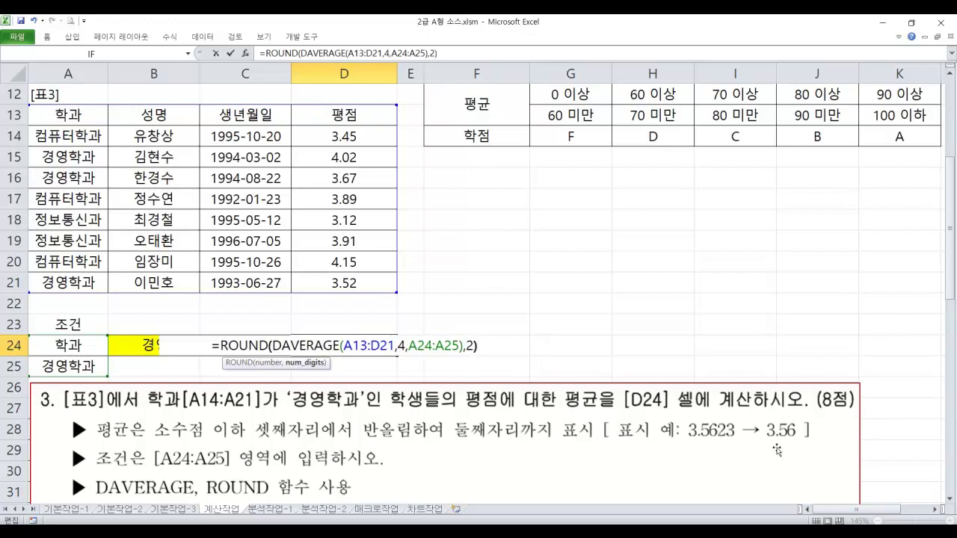
Step: Check each ROUND and DAVERAGE argument in D24's formula, enter the formula and reselect D24
click(257, 346)
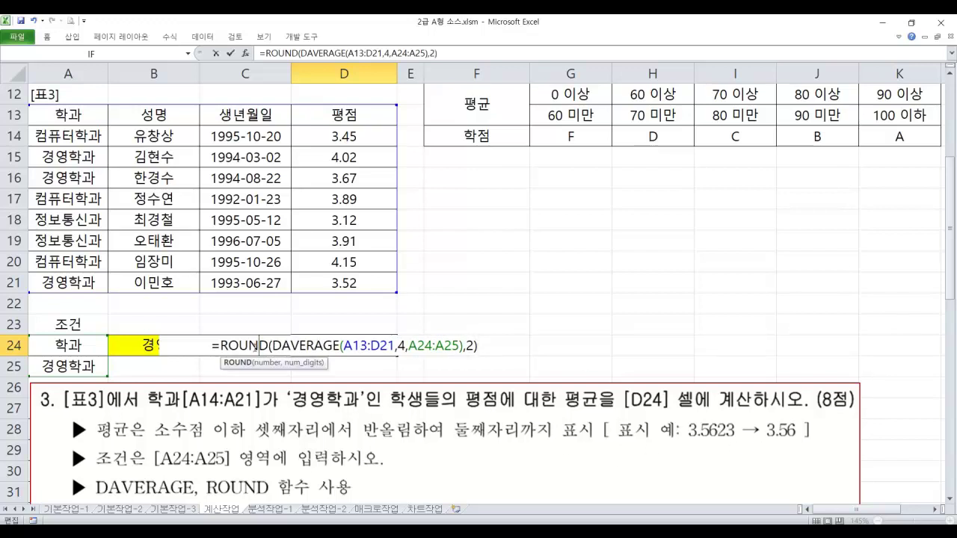
click(269, 363)
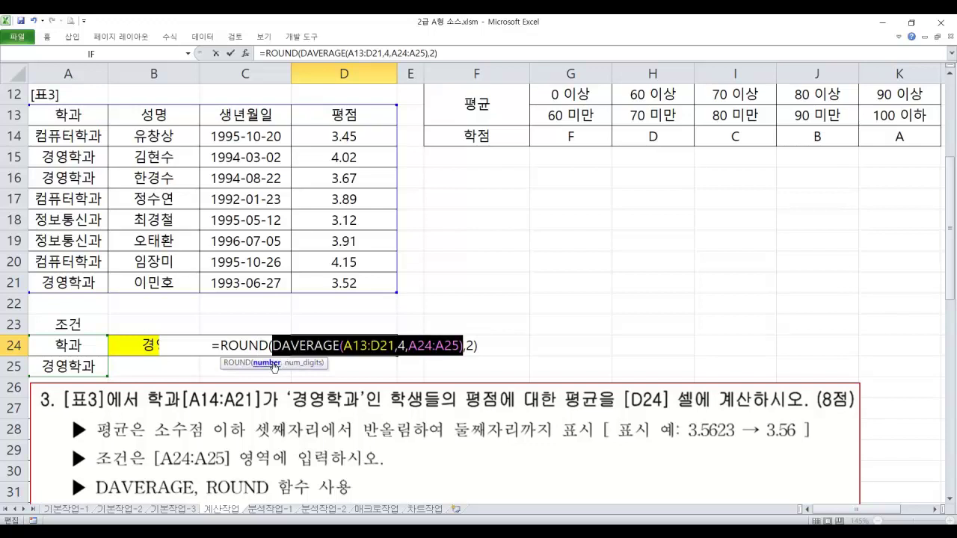
click(302, 363)
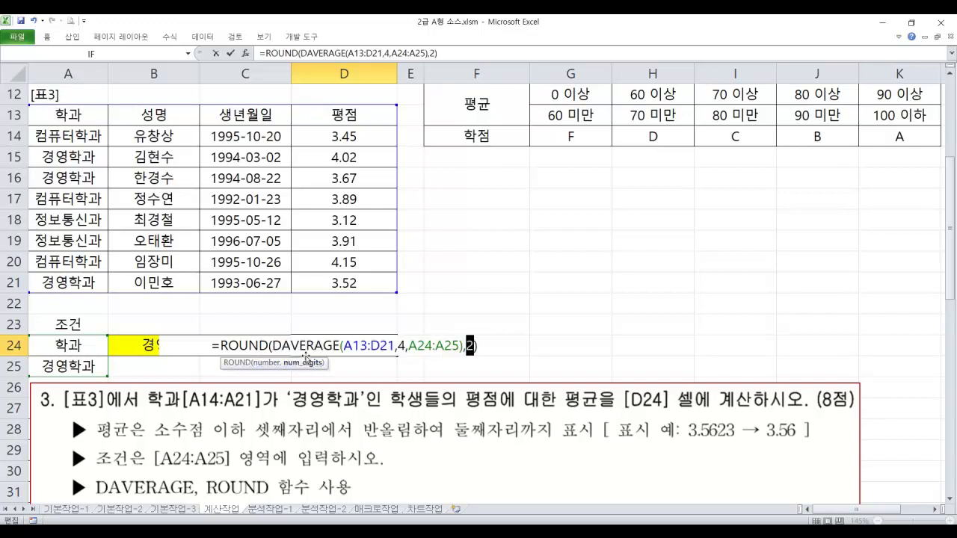
click(333, 347)
click(325, 363)
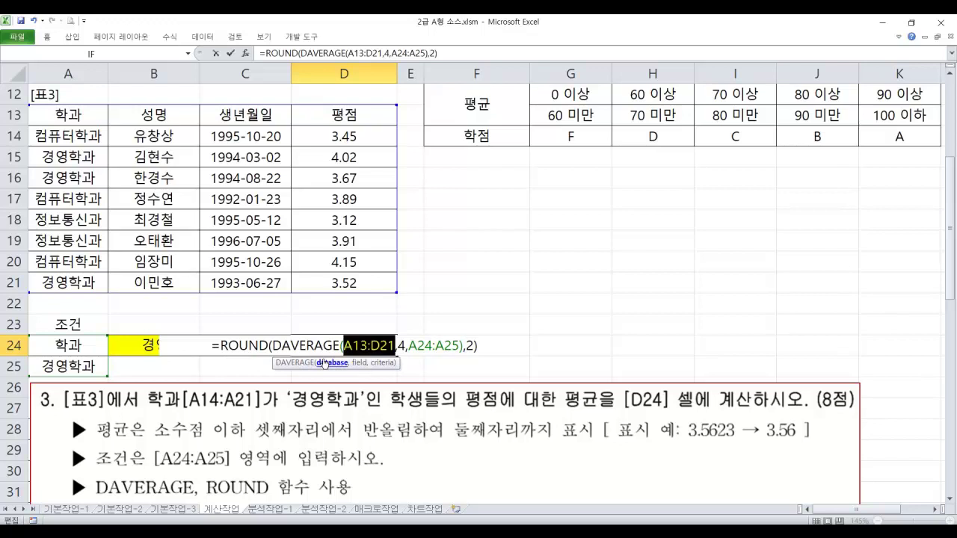
click(358, 364)
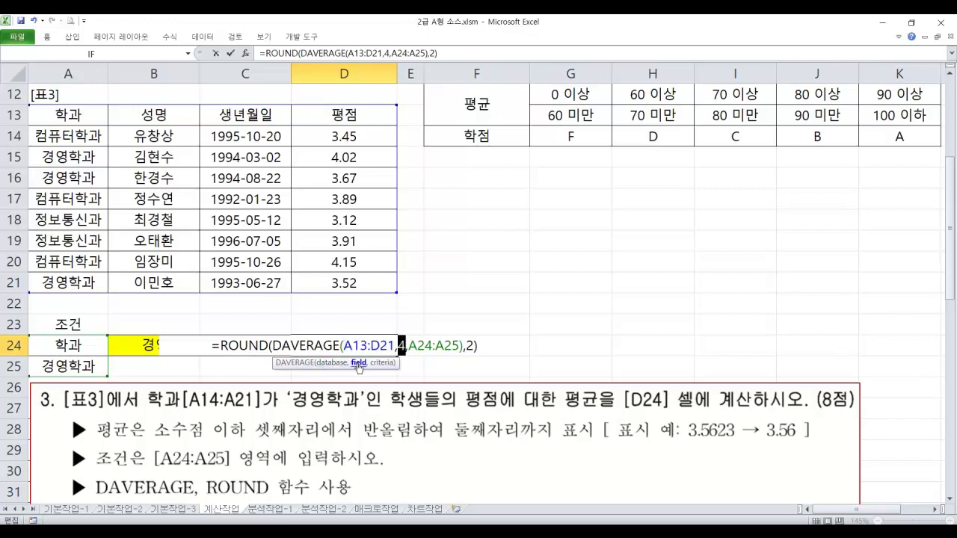
click(378, 363)
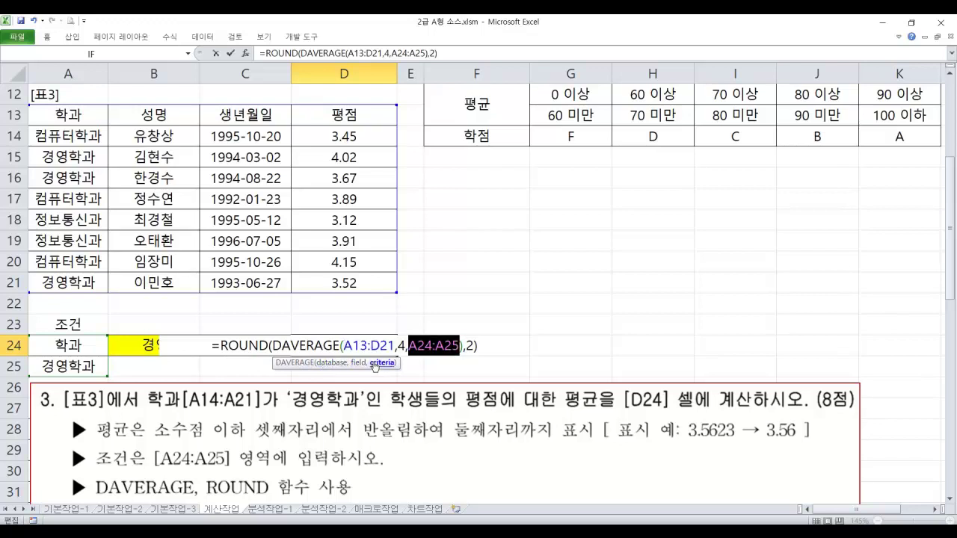
click(360, 346)
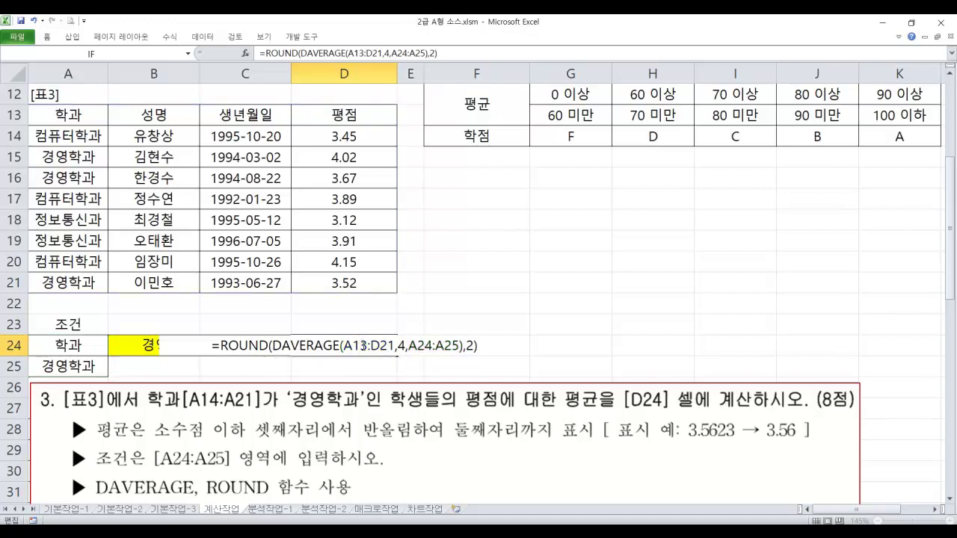
key(Return)
click(361, 345)
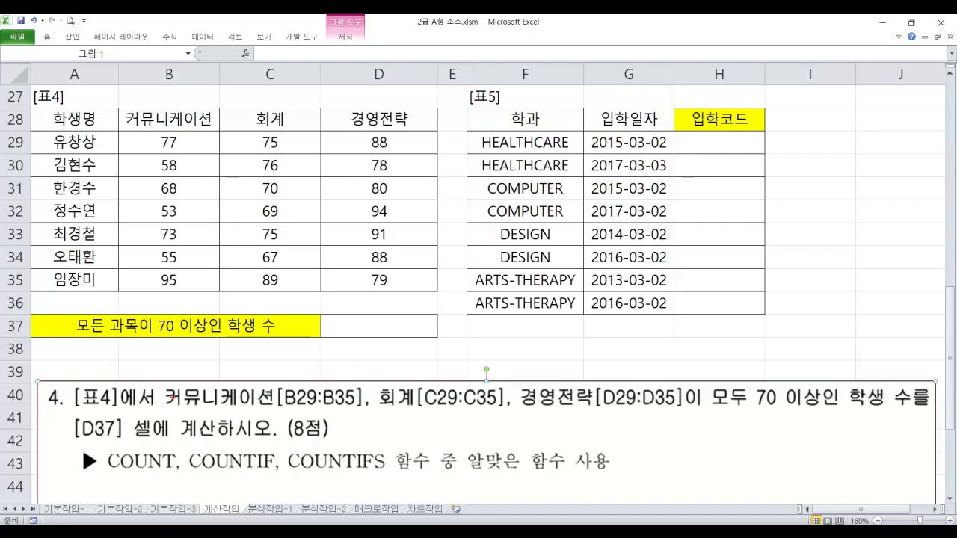
Step: Mark the three score ranges and 모두 70 in task 4's instructions, noting the 70 이상 condition under each range
mouse_move(172, 396)
mouse_down()
mouse_move(351, 396)
mouse_move(368, 415)
mouse_move(373, 375)
mouse_move(473, 413)
mouse_move(508, 376)
mouse_move(526, 374)
mouse_move(667, 410)
mouse_move(774, 410)
mouse_up()
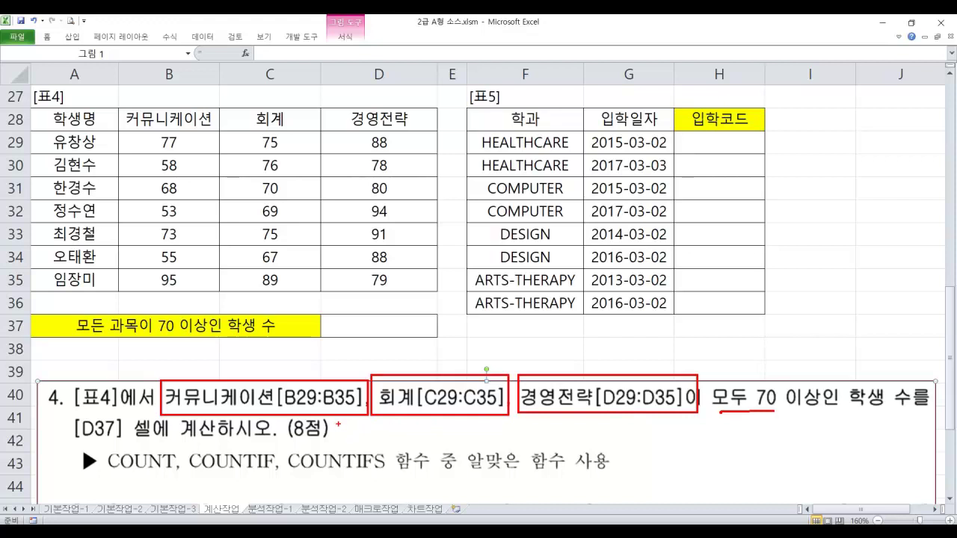
mouse_move(337, 426)
mouse_down()
mouse_move(363, 444)
mouse_move(380, 438)
mouse_up()
drag(376, 438, 387, 446)
mouse_move(393, 431)
mouse_down()
mouse_move(401, 441)
mouse_move(466, 445)
mouse_move(477, 437)
mouse_up()
drag(473, 438, 487, 441)
drag(492, 426, 494, 446)
mouse_move(494, 430)
mouse_down()
mouse_move(499, 439)
mouse_move(559, 441)
mouse_move(590, 430)
mouse_move(597, 443)
mouse_move(650, 432)
mouse_up()
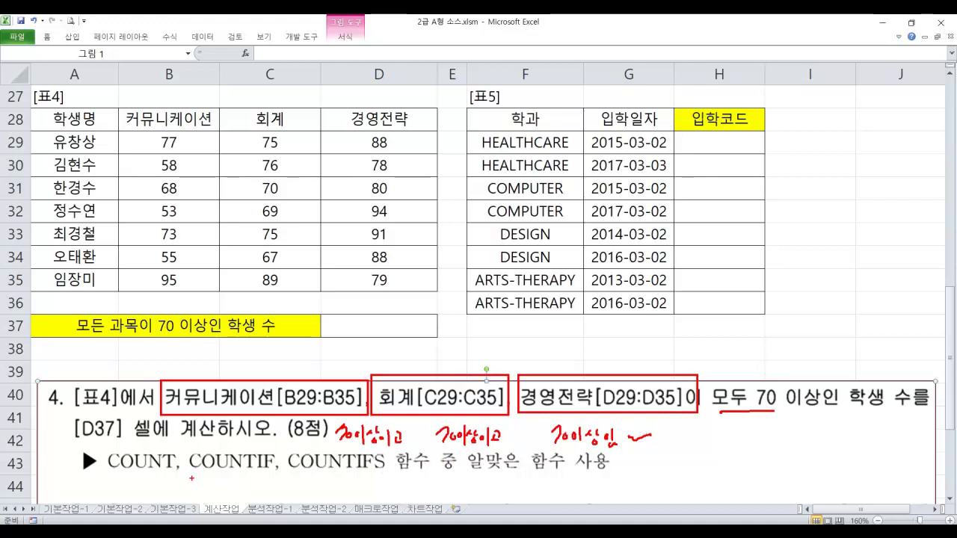
Step: Cross out COUNT and COUNTIF and box COUNTIFS in task 4's function list, then clear all the markings
mouse_move(153, 446)
mouse_down()
mouse_move(109, 474)
mouse_move(154, 482)
mouse_up()
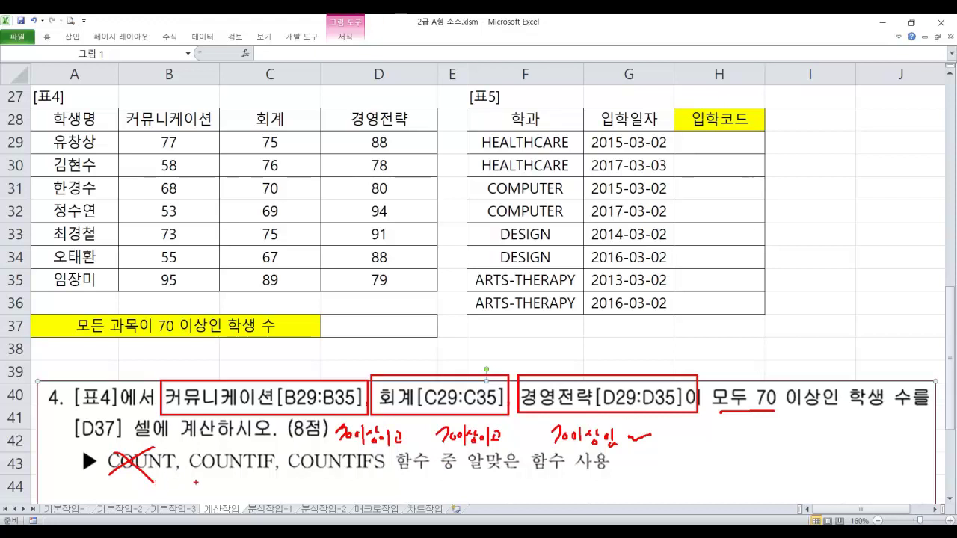
mouse_move(185, 447)
mouse_down()
mouse_move(239, 479)
mouse_move(276, 475)
mouse_move(213, 491)
mouse_up()
drag(218, 454, 260, 490)
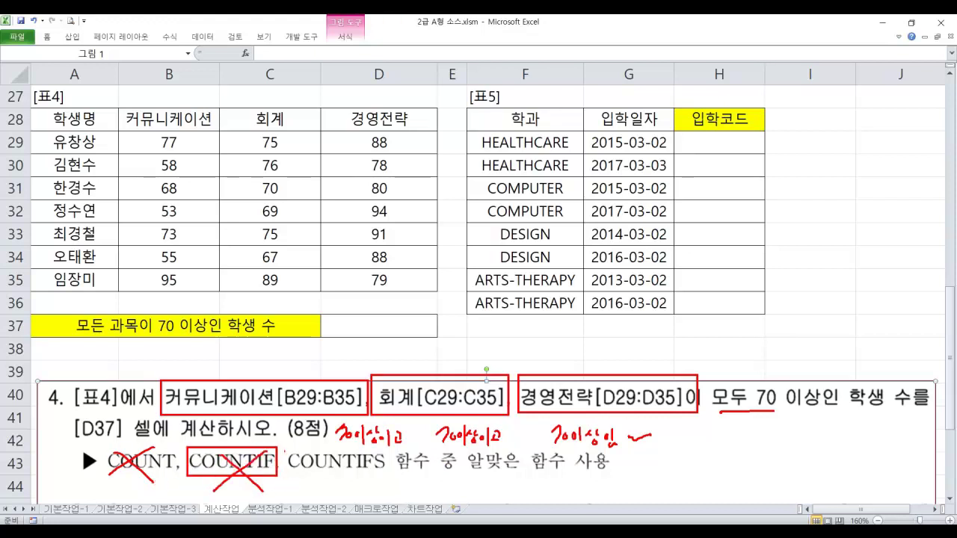
drag(284, 450, 384, 478)
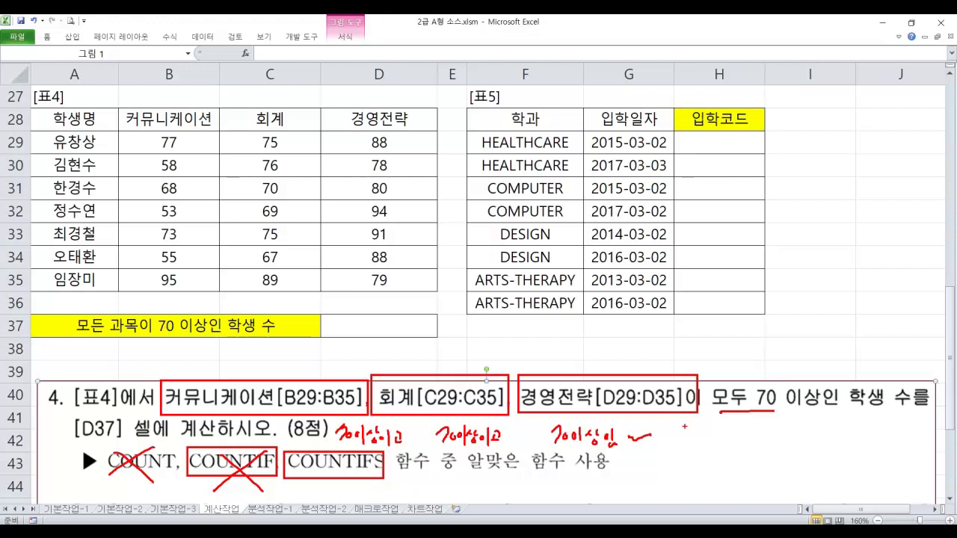
key(Escape)
Step: Begin a COUNTIFS formula in D37 for the number of students with 70 or more in all subjects
click(337, 331)
text(=)
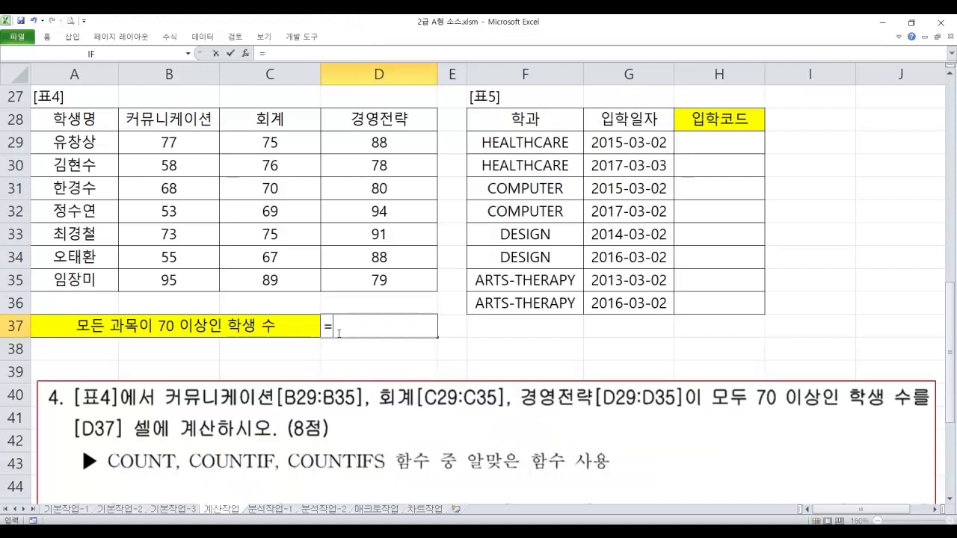
text(co)
key(Down)
key(Down)
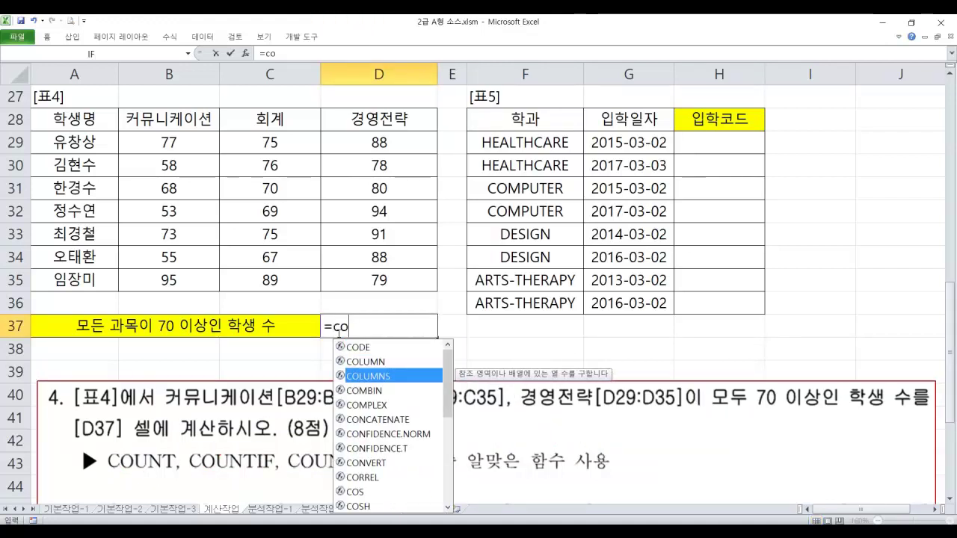
text(u)
key(Down)
key(Down)
key(Down)
key(Down)
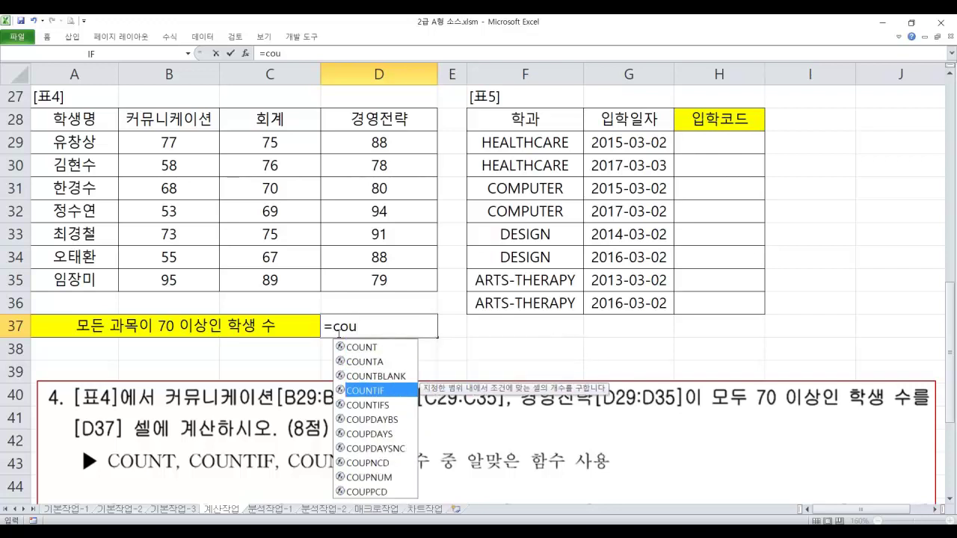
key(Tab)
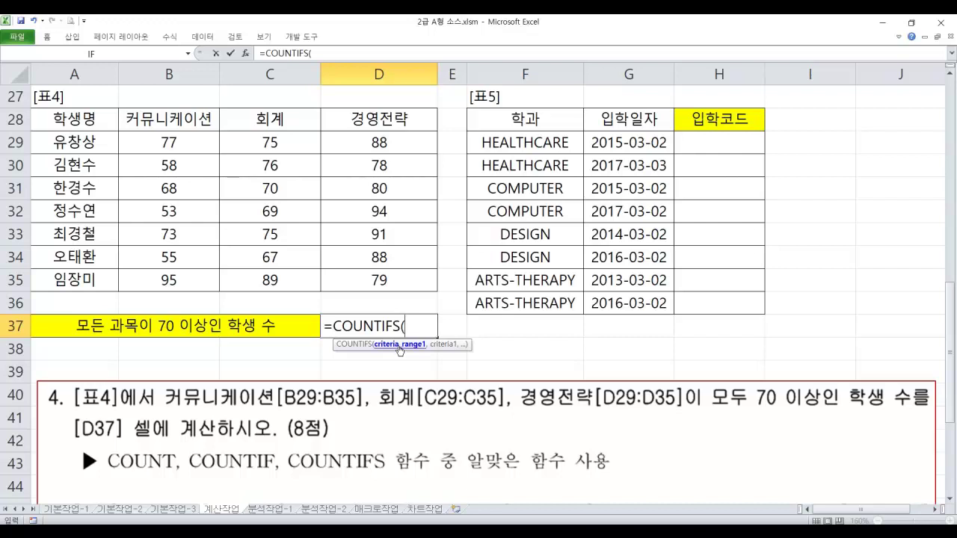
Step: Add the 커뮤니케이션 scores B29:B35 with the criterion ">=70" as the first COUNTIFS condition and check both arguments
drag(174, 147, 172, 281)
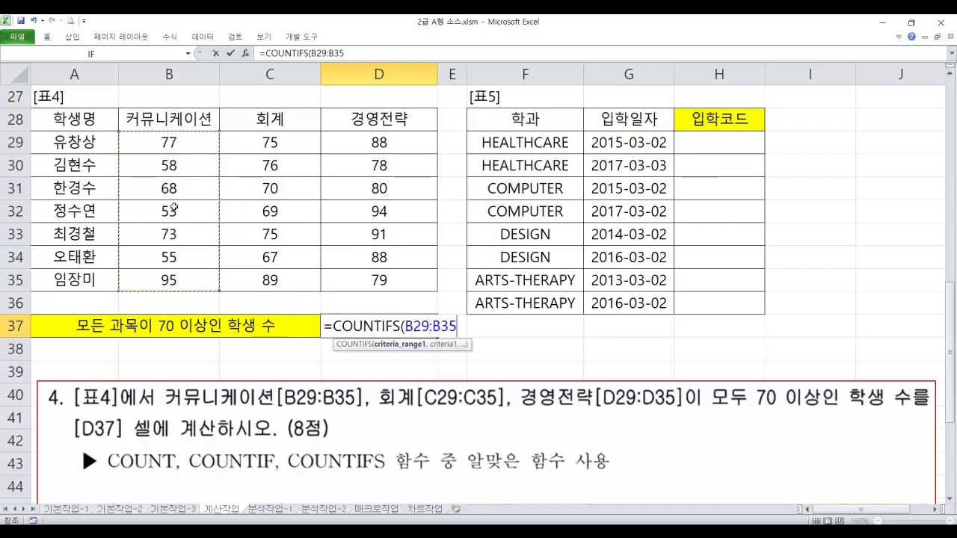
text(,">=)
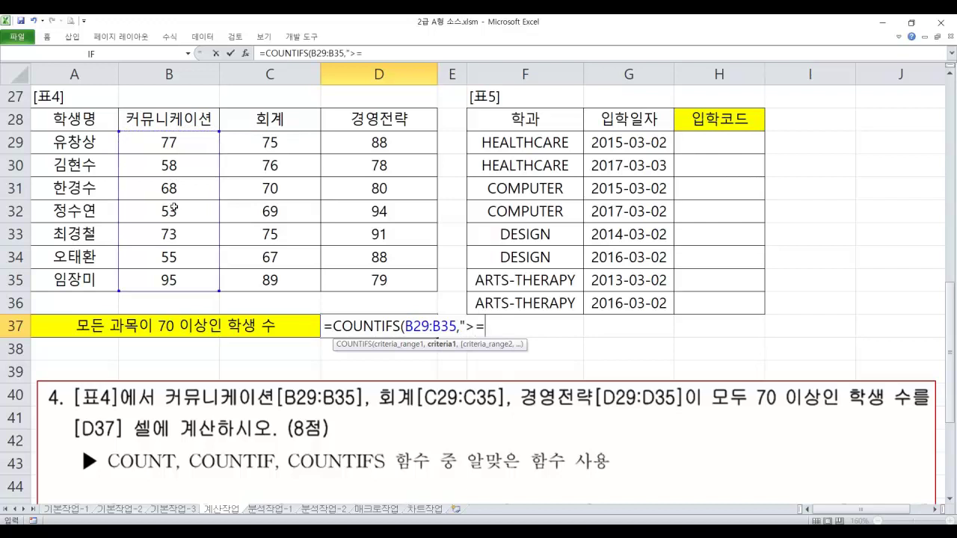
text(70",)
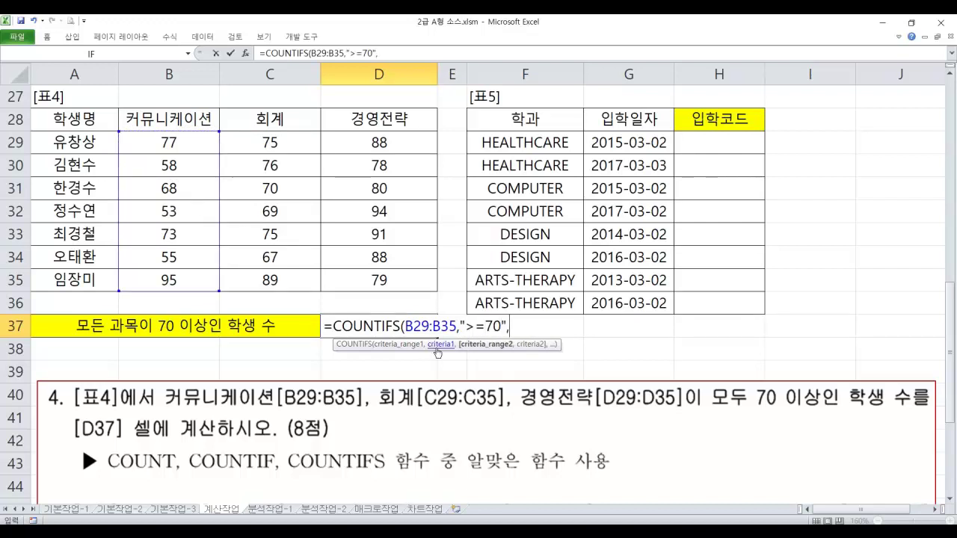
click(407, 344)
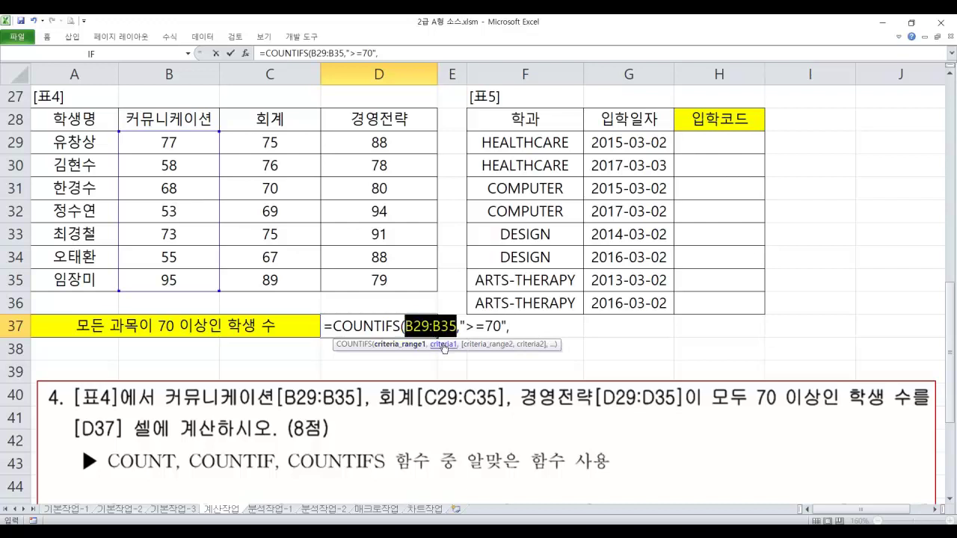
click(442, 344)
key(End)
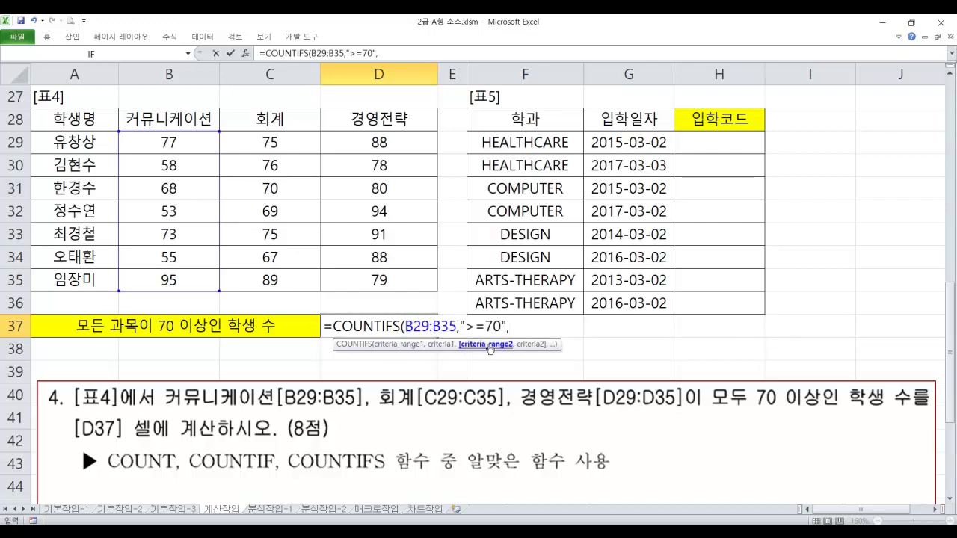
Step: Add the 회계 scores C29:C35 with the criterion ">=70" as the second COUNTIFS condition, including its closing quotation mark
drag(255, 143, 249, 207)
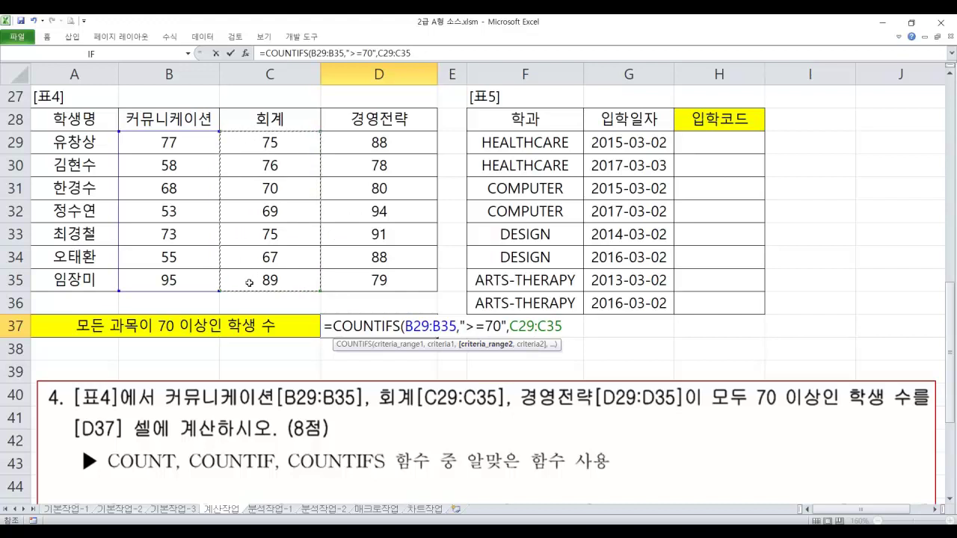
text(,")
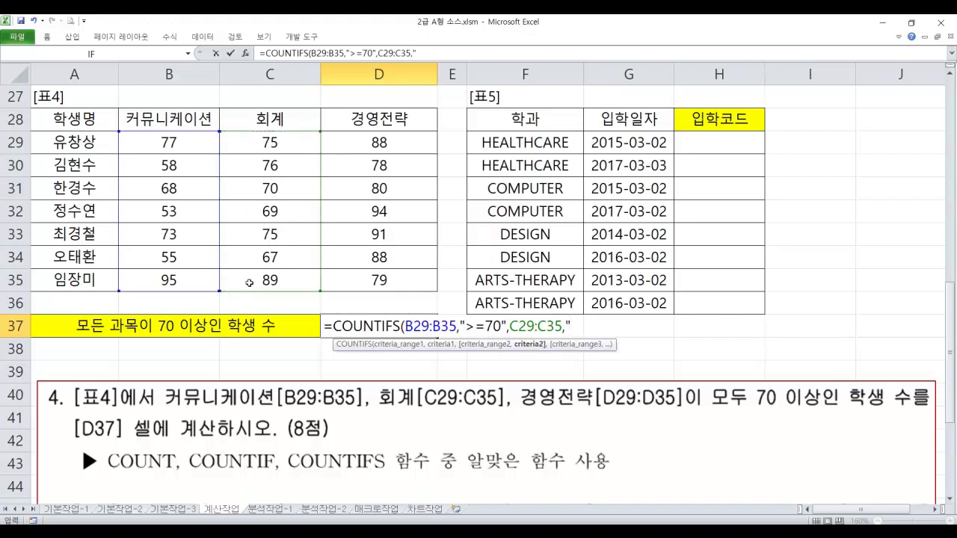
text(>=70,)
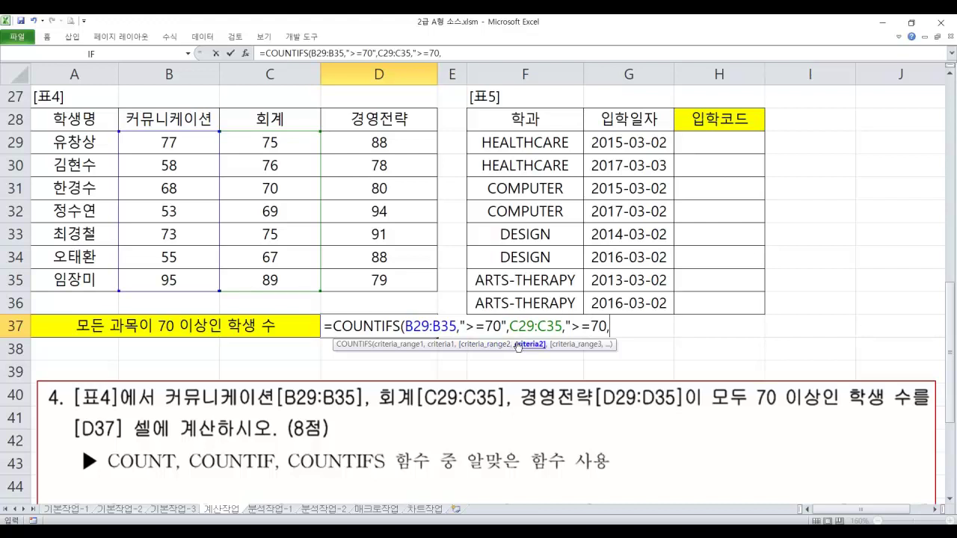
click(486, 345)
click(532, 346)
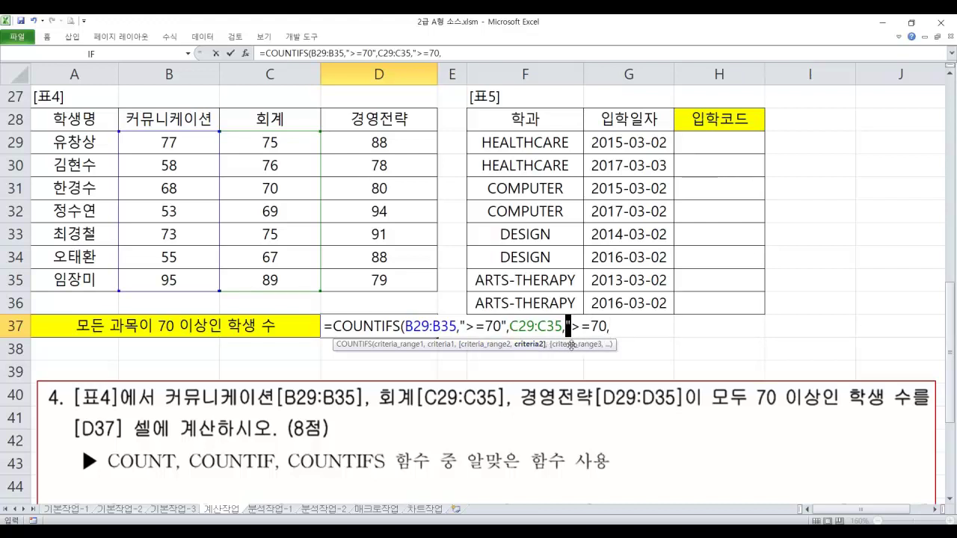
click(617, 327)
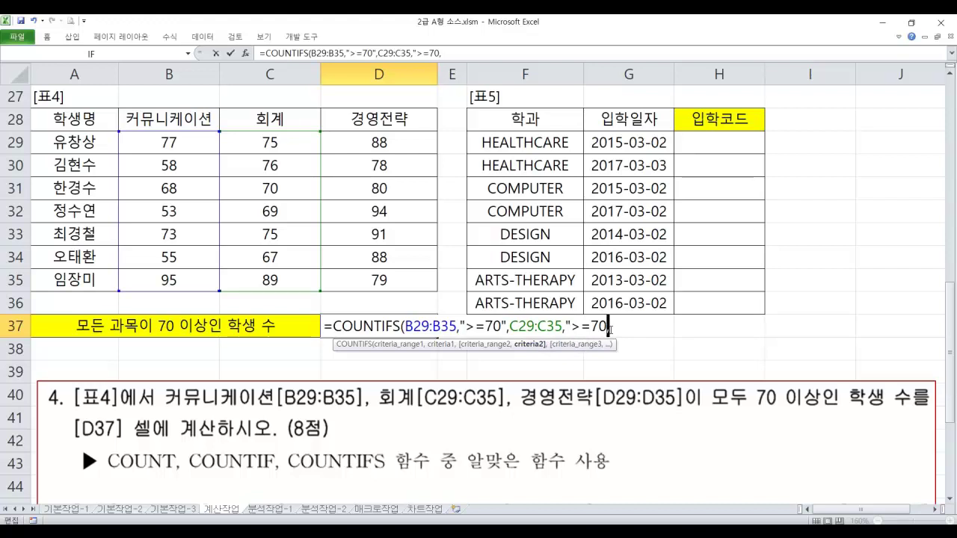
text(",)
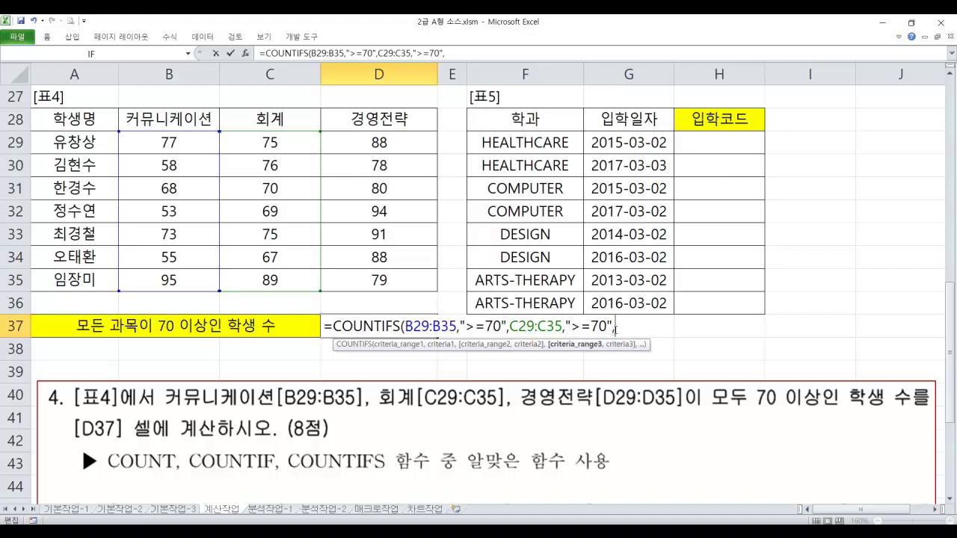
Step: Add the 경영전략 scores D29:D35 with the criterion ">=70" as the third COUNTIFS condition, complete the formula in D37 and reselect the cell
drag(352, 146, 359, 272)
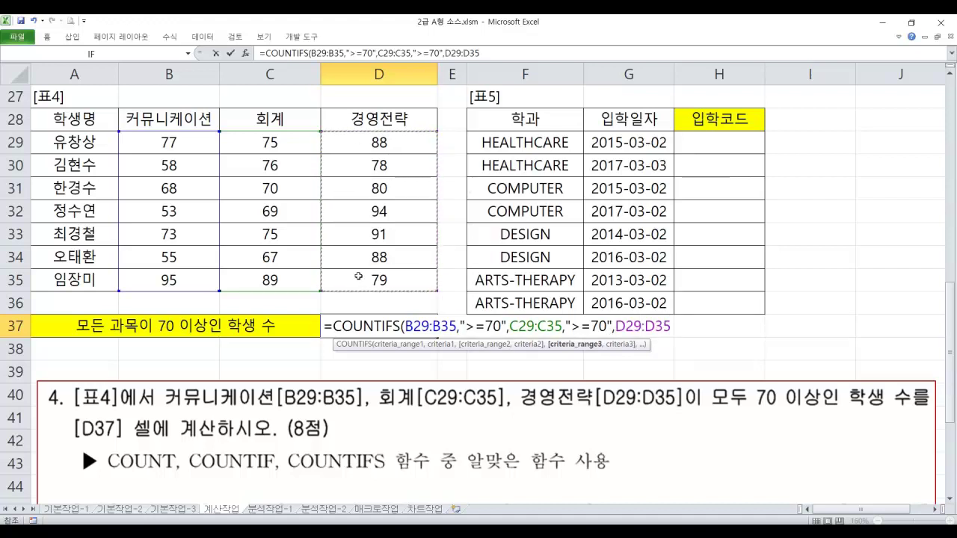
text(,">=70)
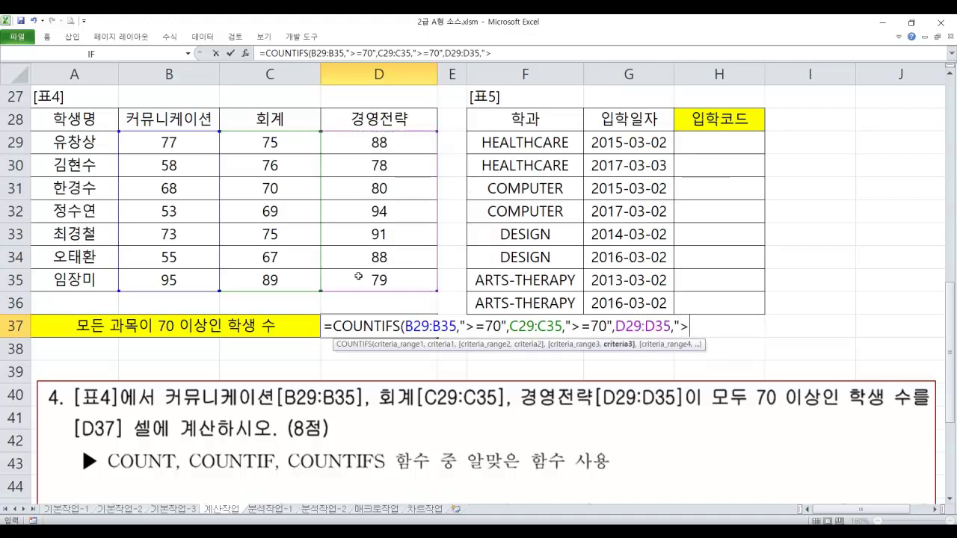
text("))
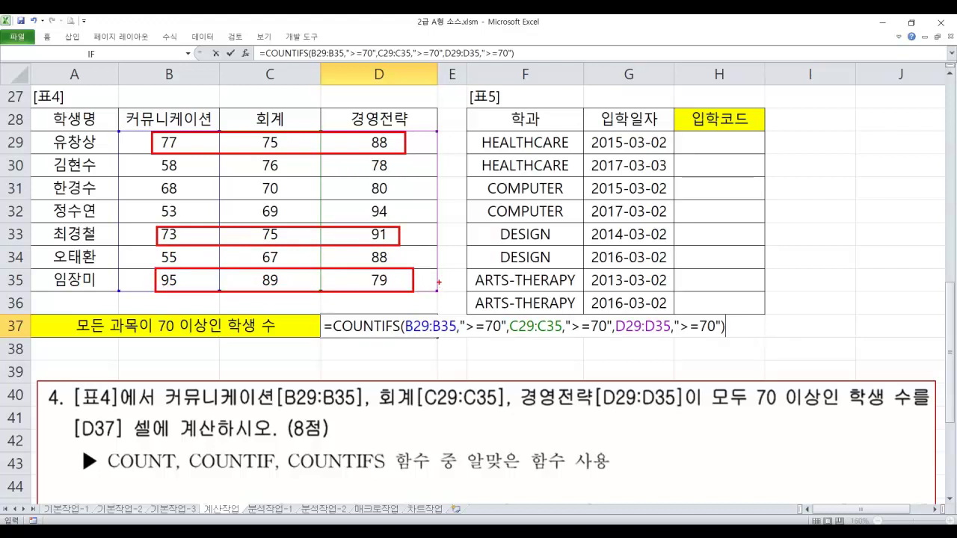
key(Return)
click(365, 308)
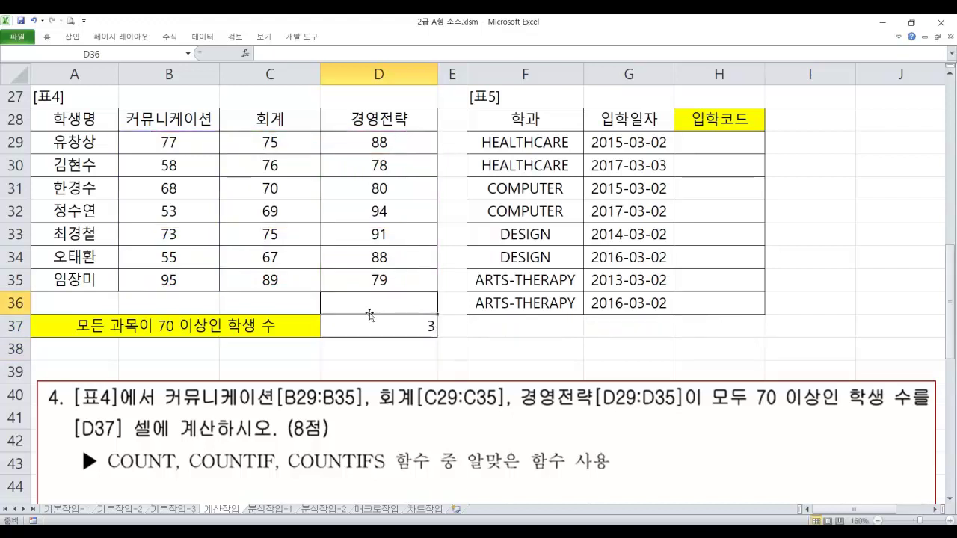
click(370, 321)
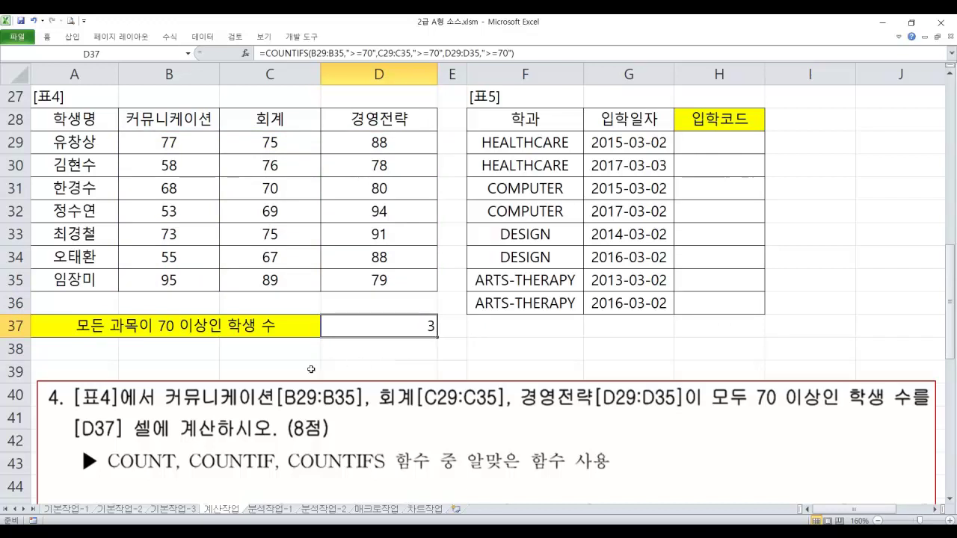
Step: Box the three subject ranges and the word 모두 in task 4's text, then clear the markings
mouse_move(158, 383)
mouse_down()
mouse_move(379, 411)
mouse_move(504, 414)
mouse_up()
drag(512, 382, 694, 416)
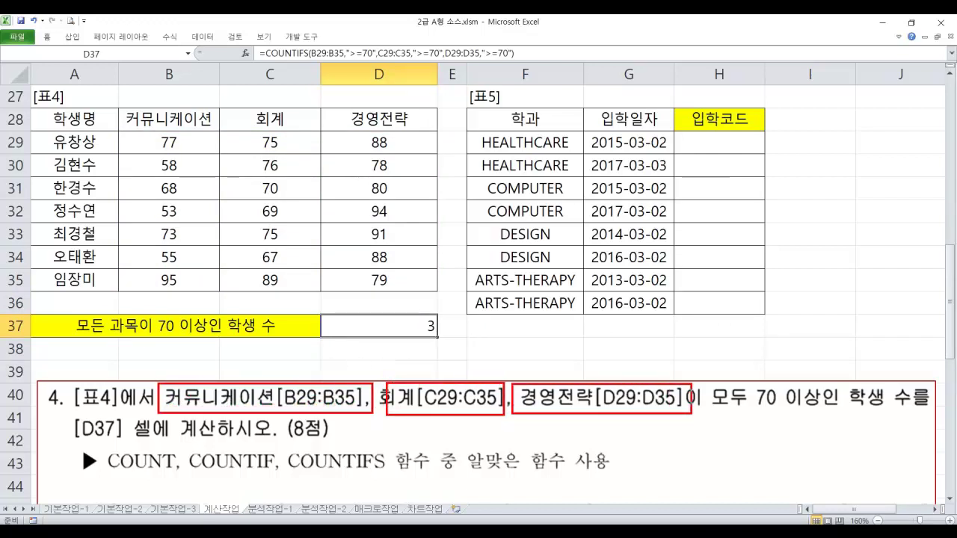
mouse_move(714, 376)
mouse_down()
mouse_move(722, 407)
mouse_move(749, 415)
mouse_up()
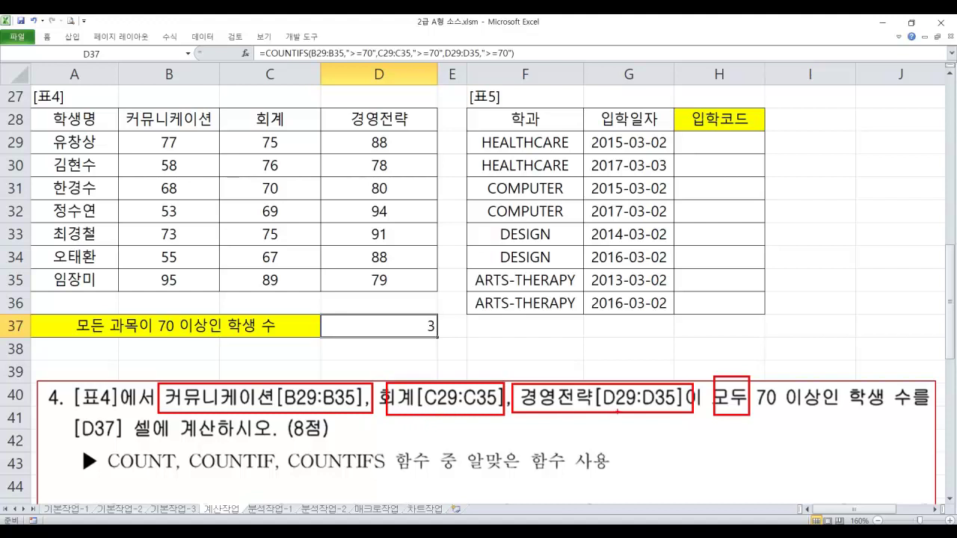
mouse_move(740, 355)
mouse_down()
mouse_move(731, 370)
mouse_move(746, 370)
mouse_up()
key(e)
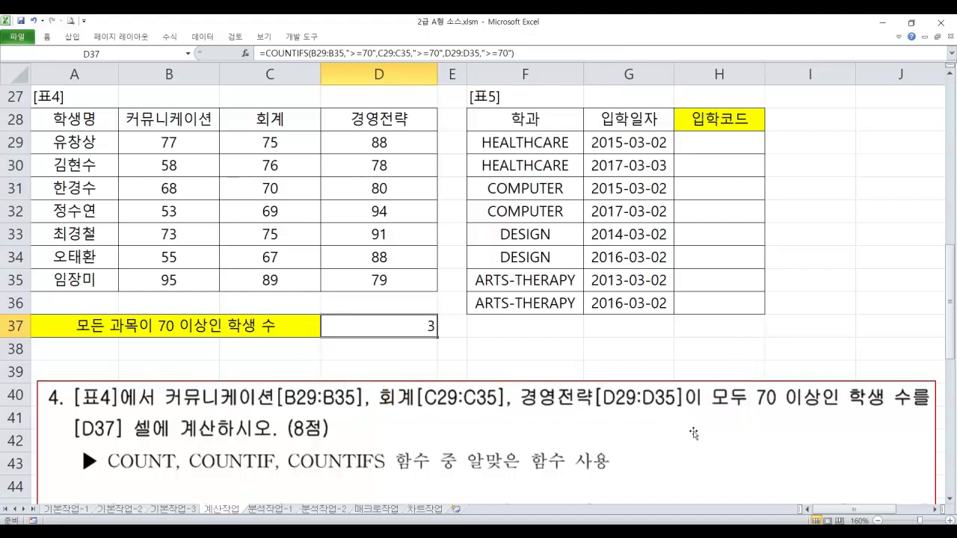
Step: Box 70 이상 and put a check mark on 모두 in task 4's text, then clear both markings
drag(751, 382, 826, 416)
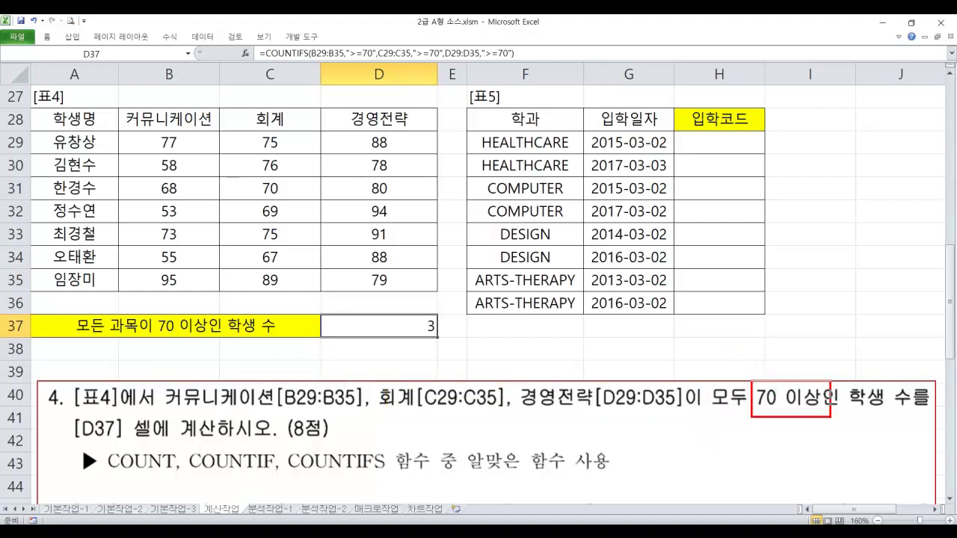
mouse_move(705, 377)
mouse_down()
mouse_move(713, 385)
mouse_move(753, 363)
mouse_up()
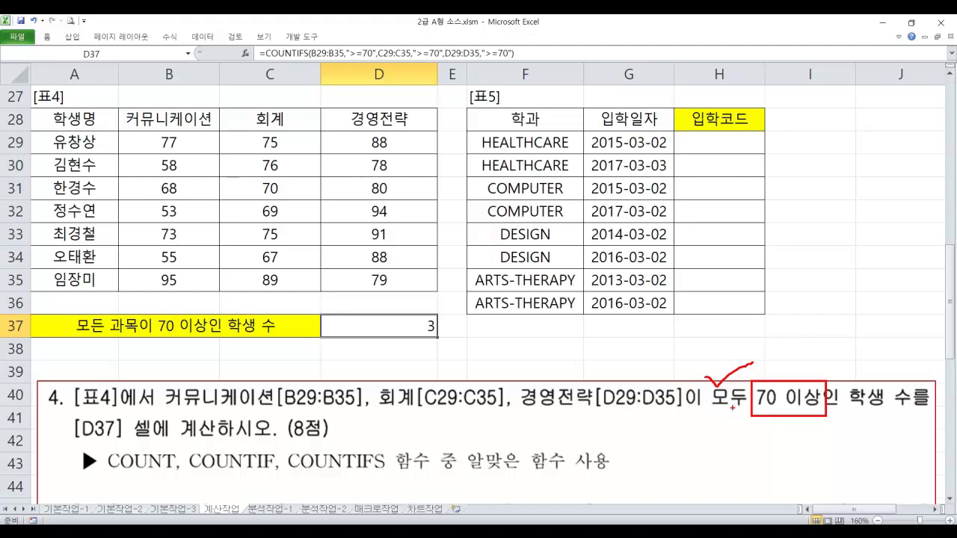
key(Escape)
Step: In task 5, box the required functions, the & operator and the 학과 three-character instruction, plus sample department prefixes and admission years in 표5
click(694, 355)
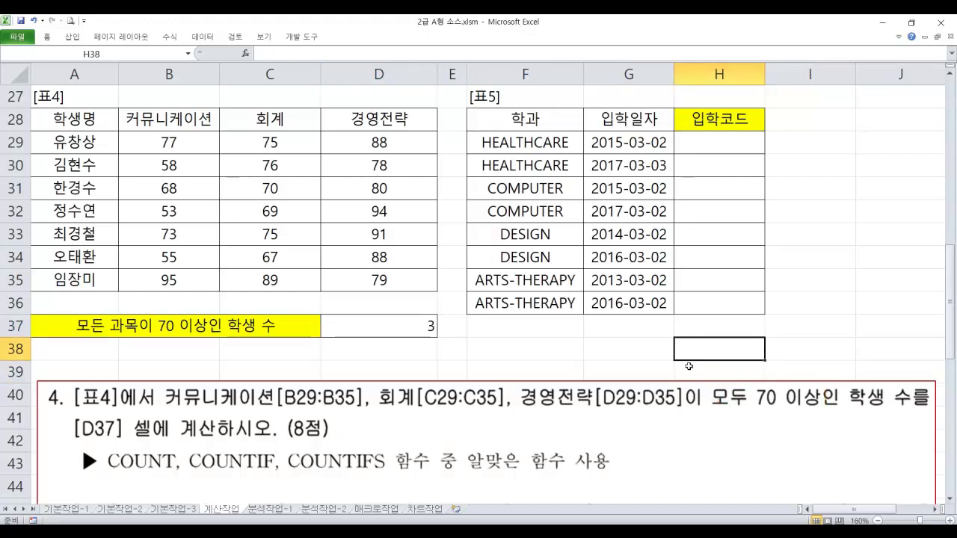
scroll(688, 366, right, 4)
click(444, 232)
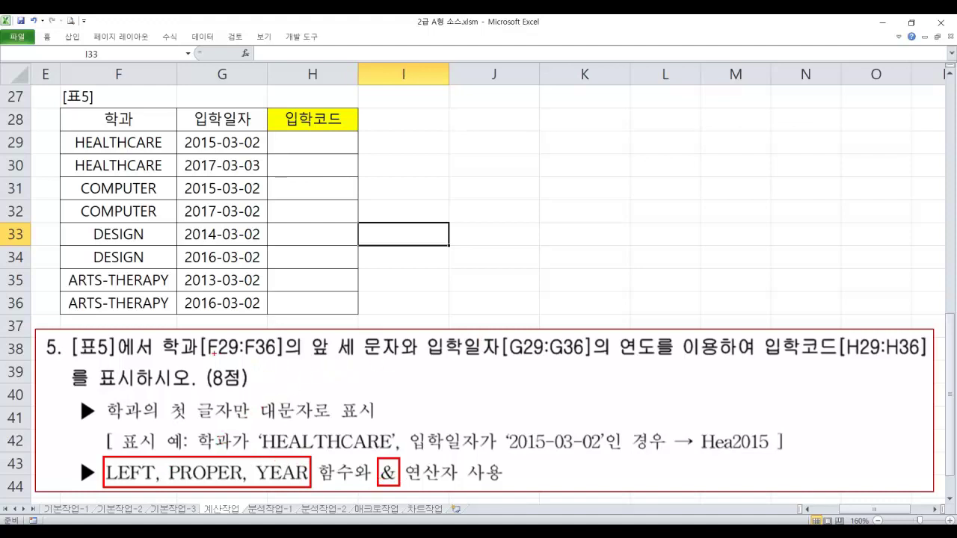
mouse_move(157, 332)
mouse_down()
mouse_move(218, 351)
mouse_move(397, 360)
mouse_up()
mouse_move(64, 128)
mouse_down()
mouse_move(100, 149)
mouse_move(78, 165)
mouse_move(116, 203)
mouse_up()
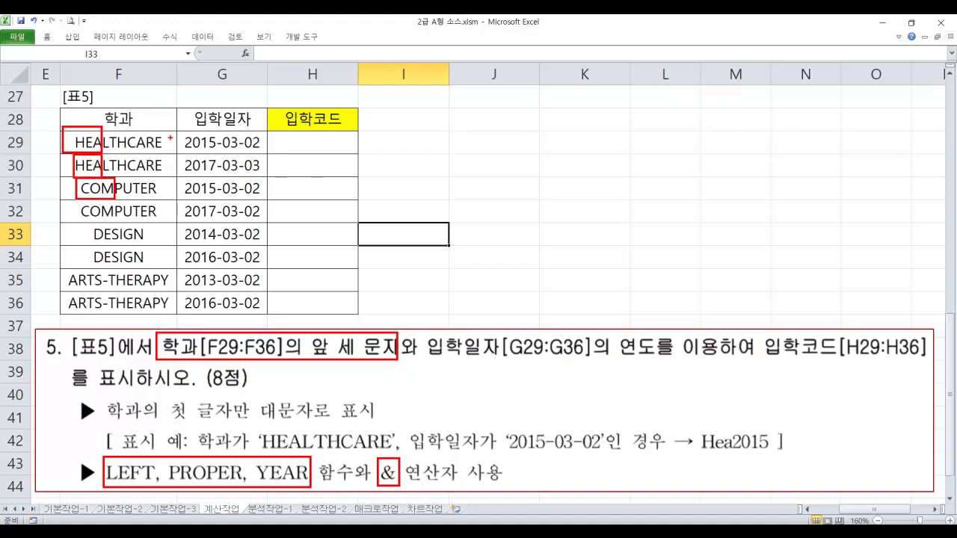
mouse_move(175, 131)
mouse_down()
mouse_move(215, 152)
mouse_move(214, 176)
mouse_up()
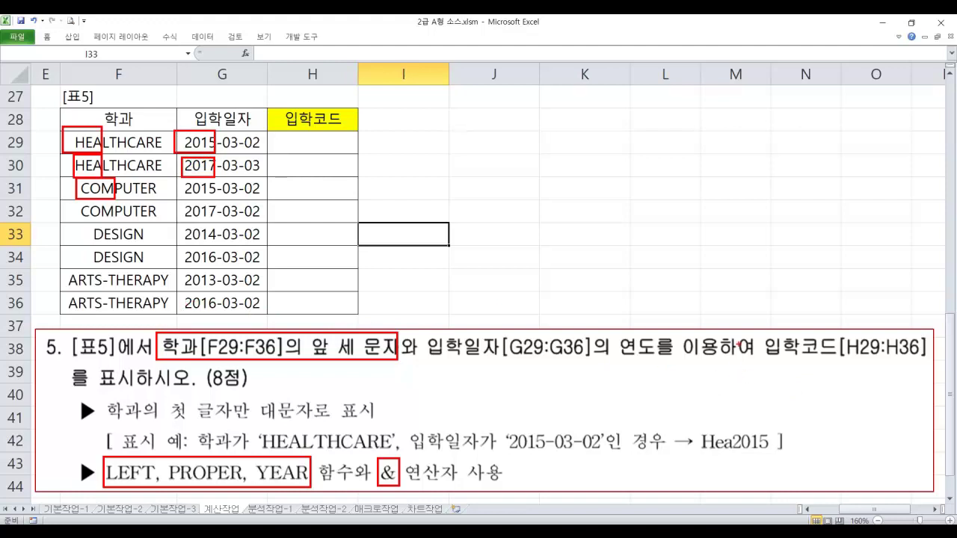
Step: Box 입학코드, the example's 2015 and Hea2015, and the first-letter capitalization rule in task 5, then clear all the markings
drag(761, 331, 844, 366)
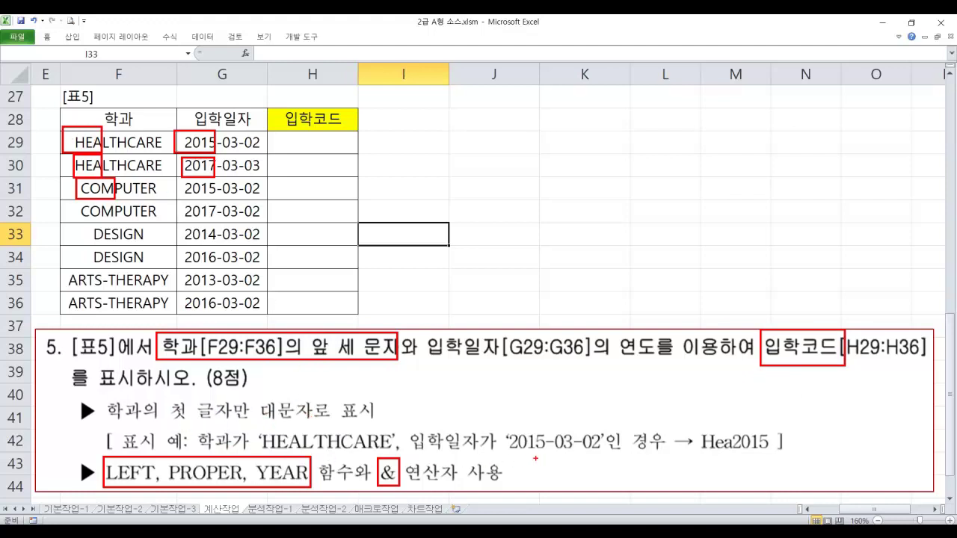
drag(507, 427, 545, 458)
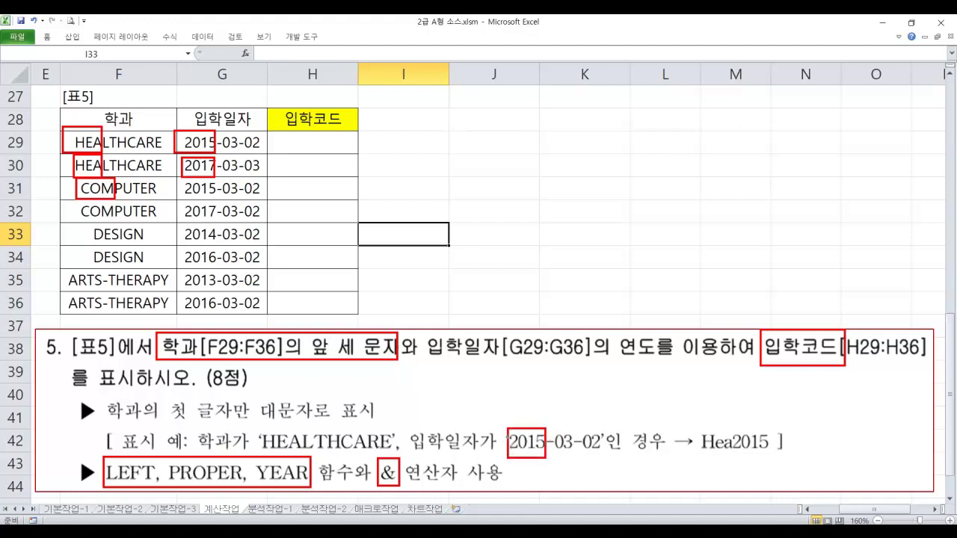
drag(695, 427, 771, 455)
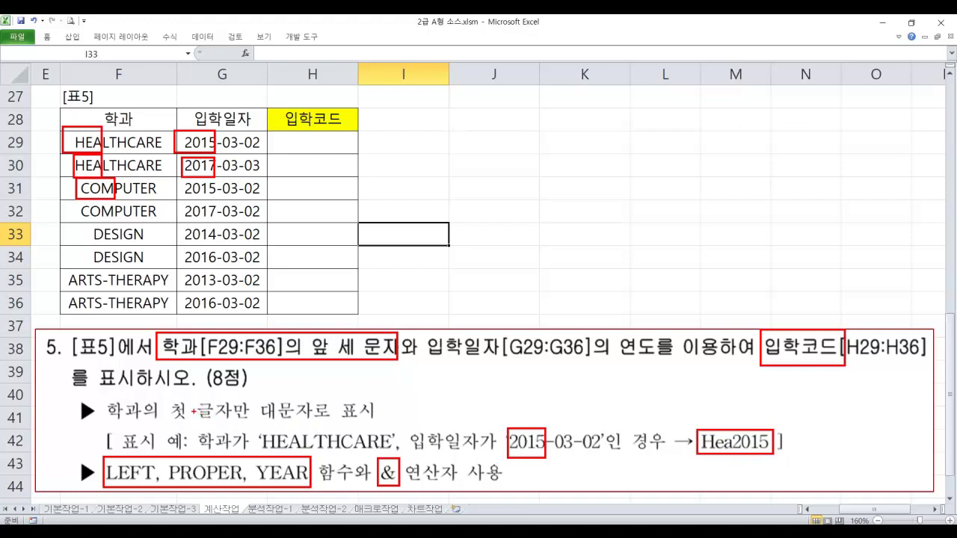
drag(170, 399, 378, 424)
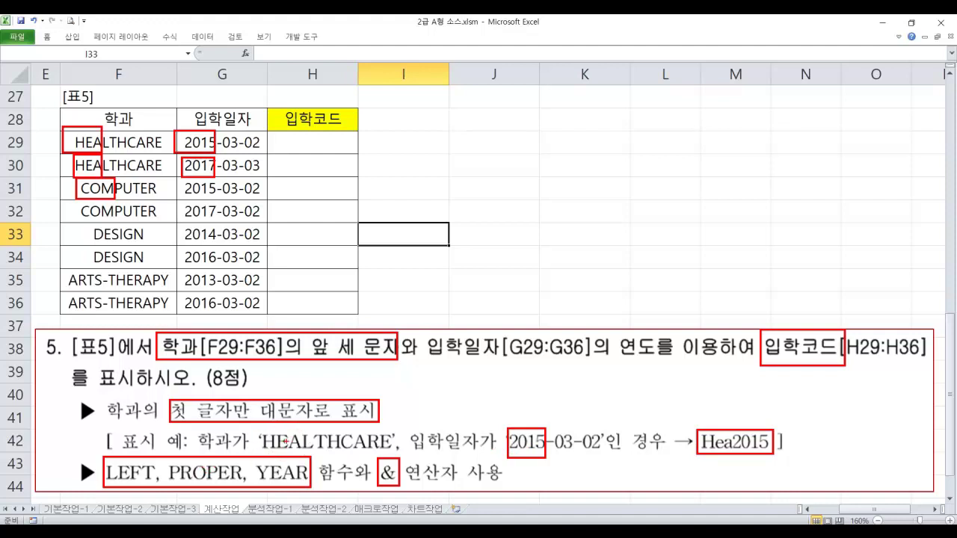
key(Escape)
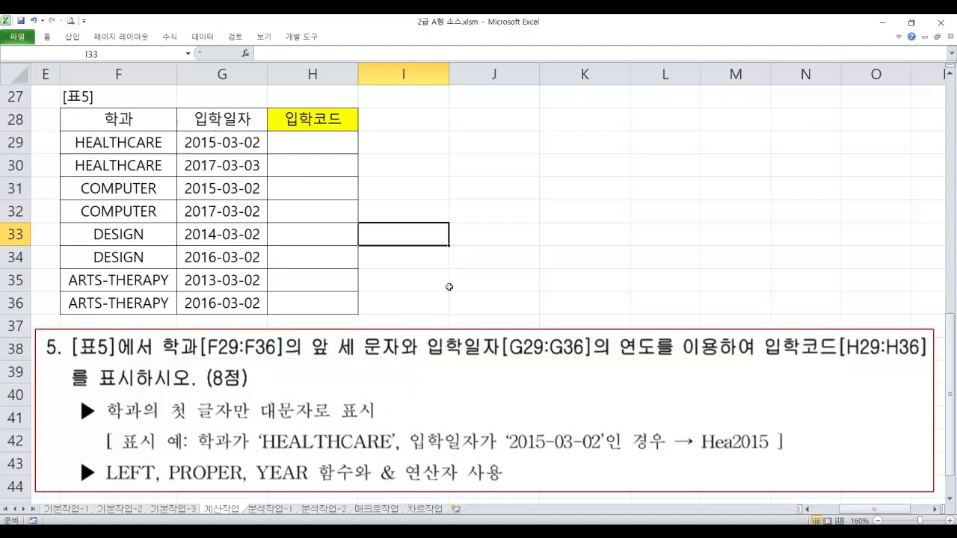
Step: Try extracting the year from the admission date with =LEFT(G29,4) in J29, then delete the test formula
click(470, 140)
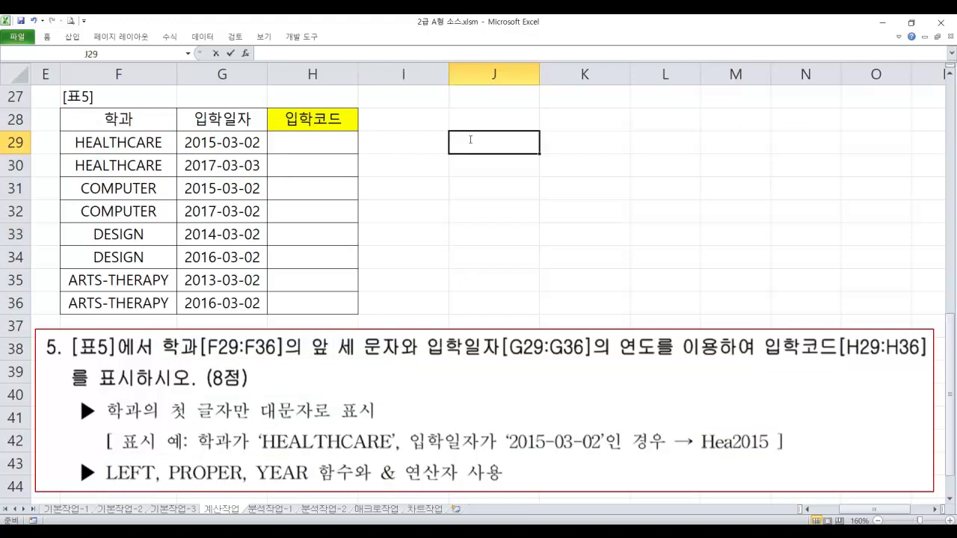
text(=left)
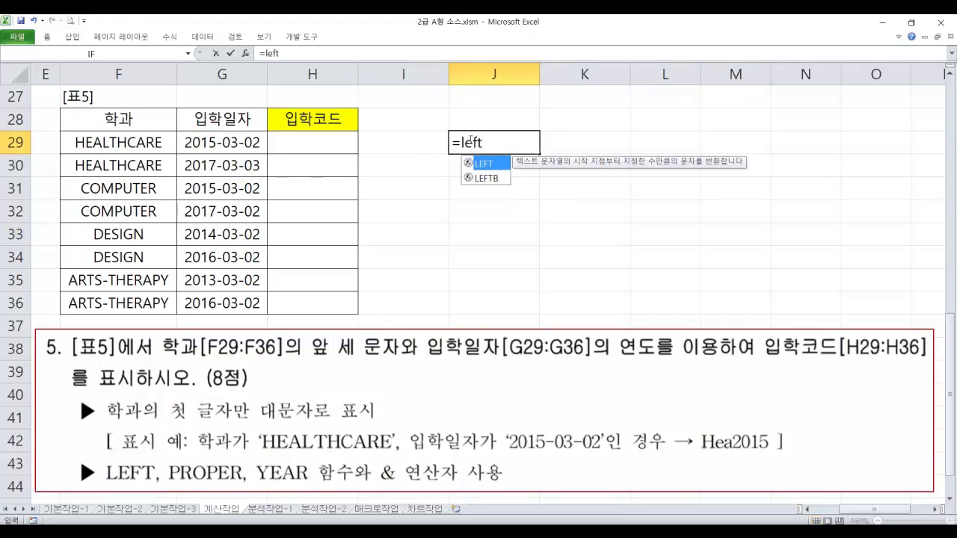
key(Tab)
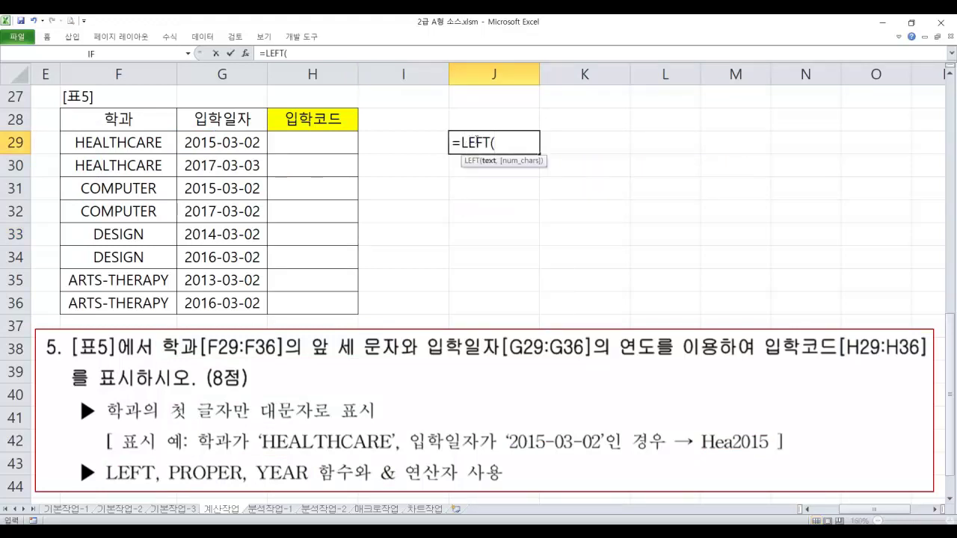
click(224, 146)
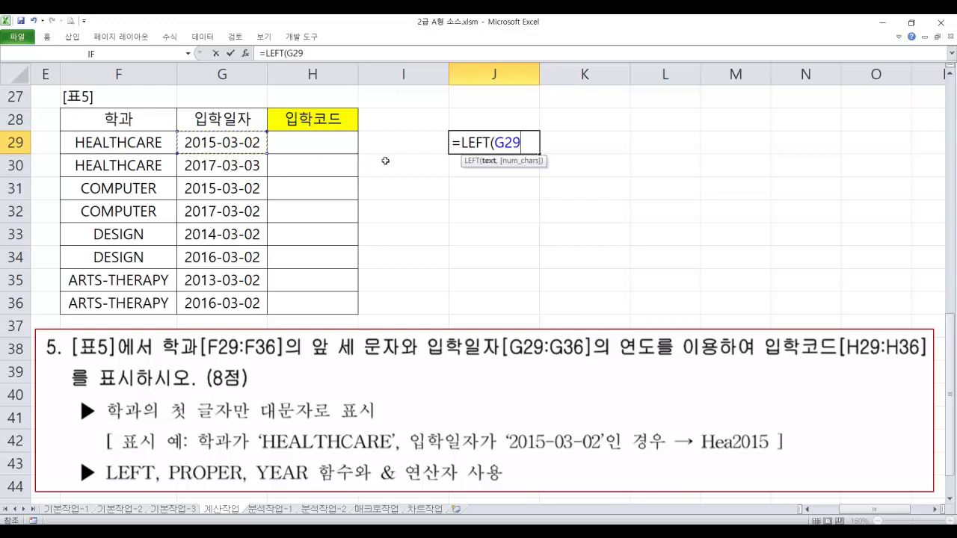
text(,4))
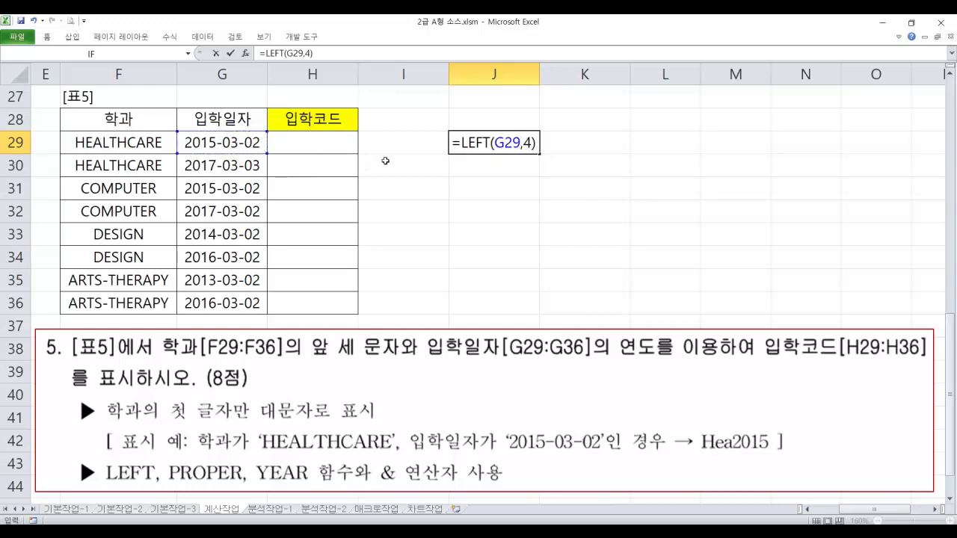
key(Return)
key(Up)
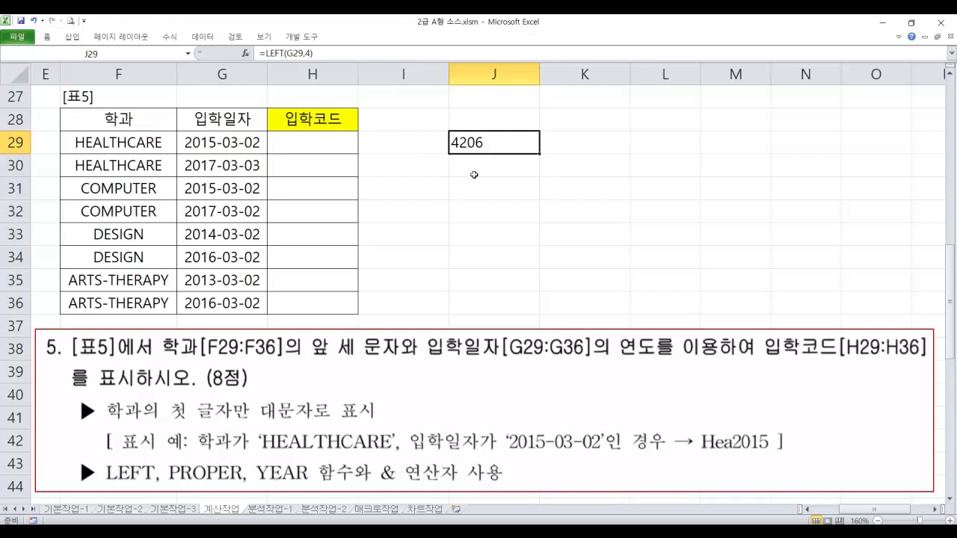
key(Delete)
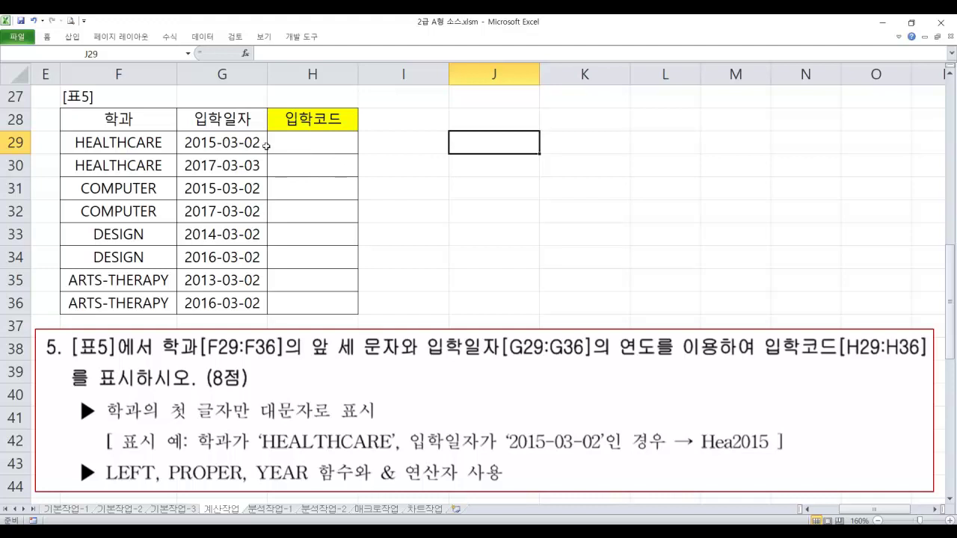
Step: Begin a formula in H29 with an equals sign and handwrite the note 앞 3글자 beside it
click(324, 147)
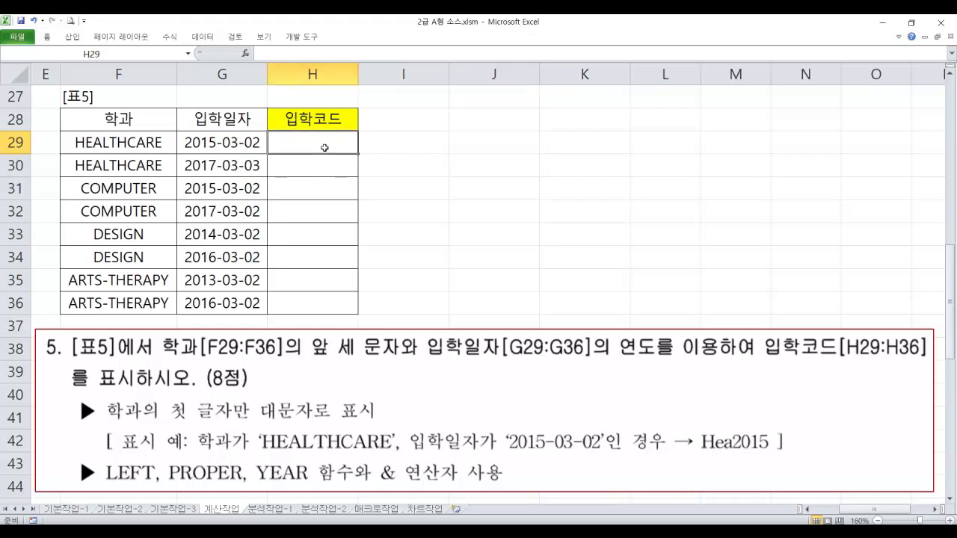
text(=)
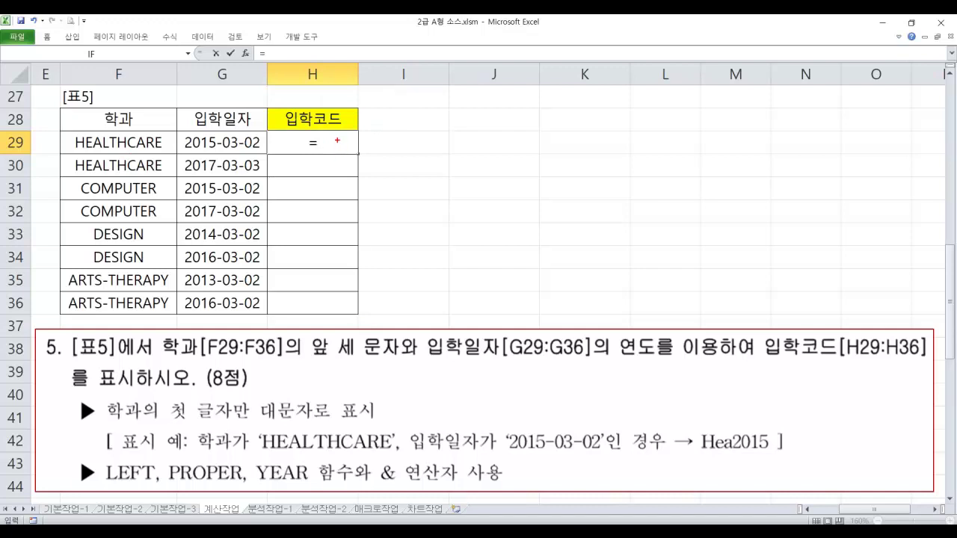
mouse_move(342, 145)
mouse_down()
mouse_move(337, 136)
mouse_move(337, 146)
mouse_up()
mouse_move(359, 135)
mouse_down()
mouse_move(357, 148)
mouse_move(374, 141)
mouse_up()
drag(364, 142, 380, 151)
drag(378, 137, 386, 143)
mouse_move(387, 127)
mouse_down()
mouse_move(388, 156)
mouse_move(395, 141)
mouse_up()
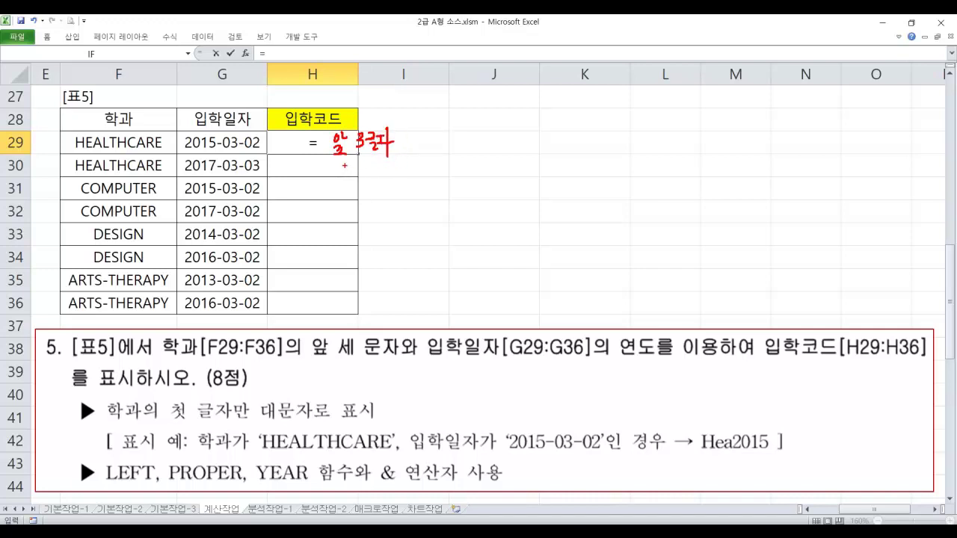
Step: Handwrite 학과 under the note, followed by a downward arrow and 첫글자 대문자 처리
mouse_move(346, 165)
mouse_down()
mouse_move(376, 183)
mouse_move(362, 211)
mouse_up()
mouse_move(354, 201)
mouse_down()
mouse_move(362, 211)
mouse_move(372, 200)
mouse_up()
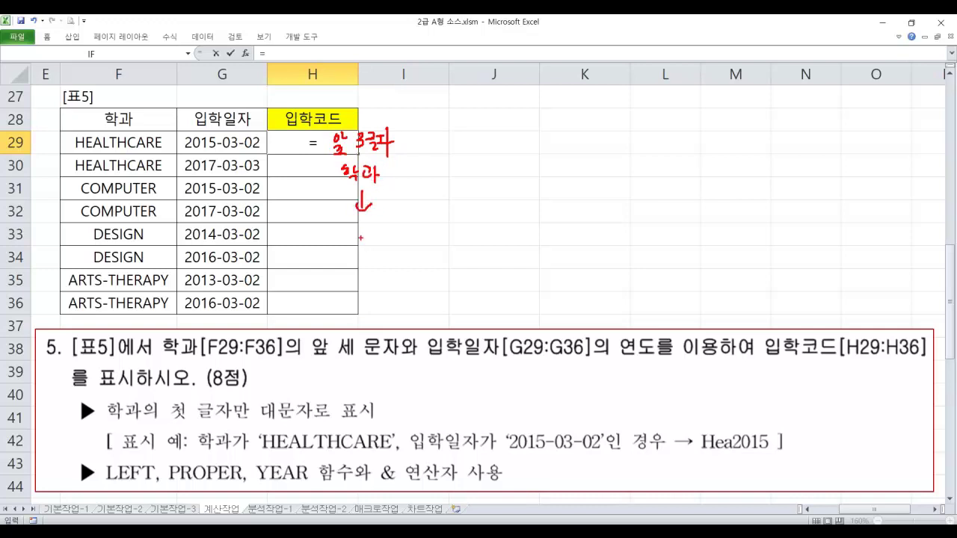
mouse_move(339, 228)
mouse_down()
mouse_move(354, 243)
mouse_move(380, 228)
mouse_move(384, 239)
mouse_up()
mouse_move(344, 266)
mouse_down()
mouse_move(360, 257)
mouse_move(369, 269)
mouse_move(374, 257)
mouse_move(382, 273)
mouse_move(356, 296)
mouse_move(378, 290)
mouse_up()
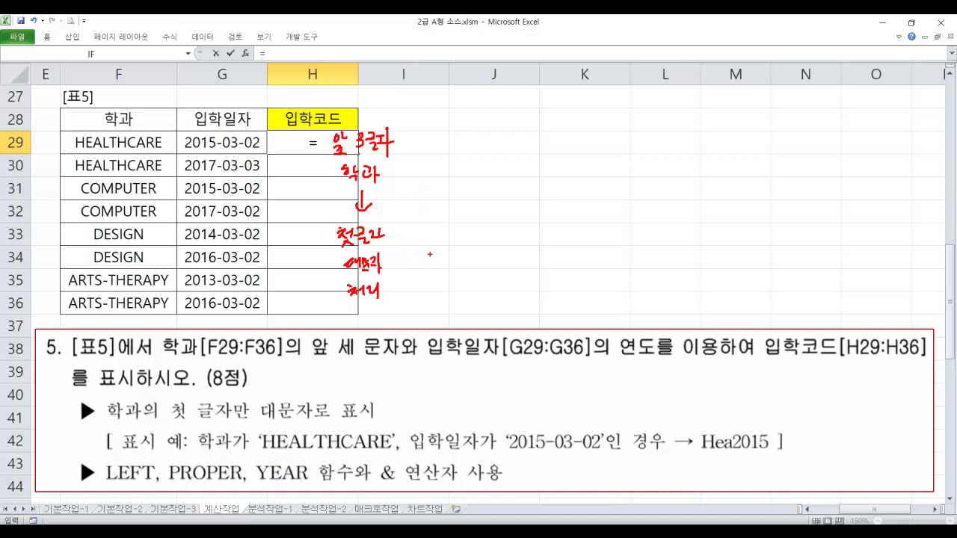
Step: Handwrite & and 입학일자 년도, insert a 3 above 첫글자, then clear all the handwritten notes
mouse_move(436, 272)
mouse_down()
mouse_move(423, 254)
mouse_move(437, 270)
mouse_up()
mouse_move(466, 237)
mouse_down()
mouse_move(477, 257)
mouse_move(496, 242)
mouse_move(515, 256)
mouse_up()
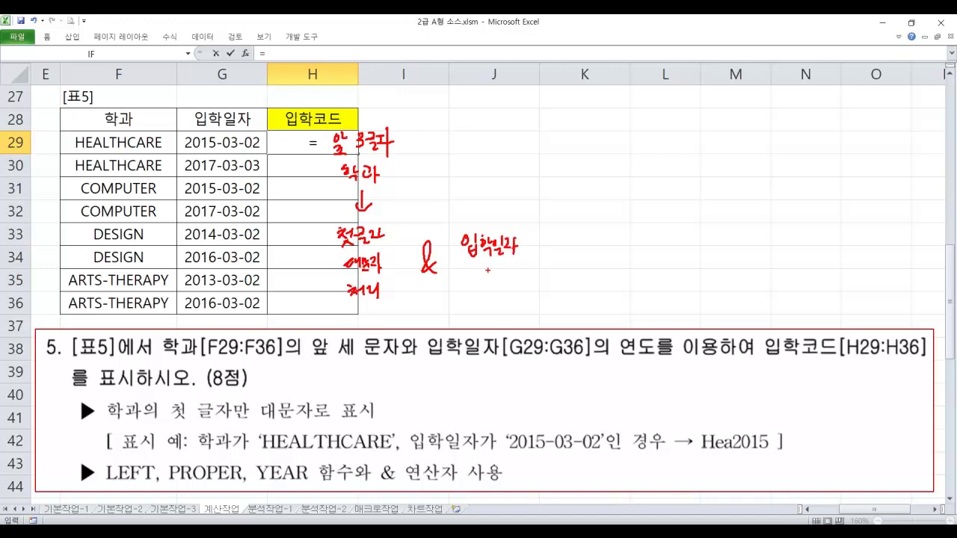
drag(463, 273, 496, 290)
drag(343, 217, 361, 218)
drag(347, 208, 347, 219)
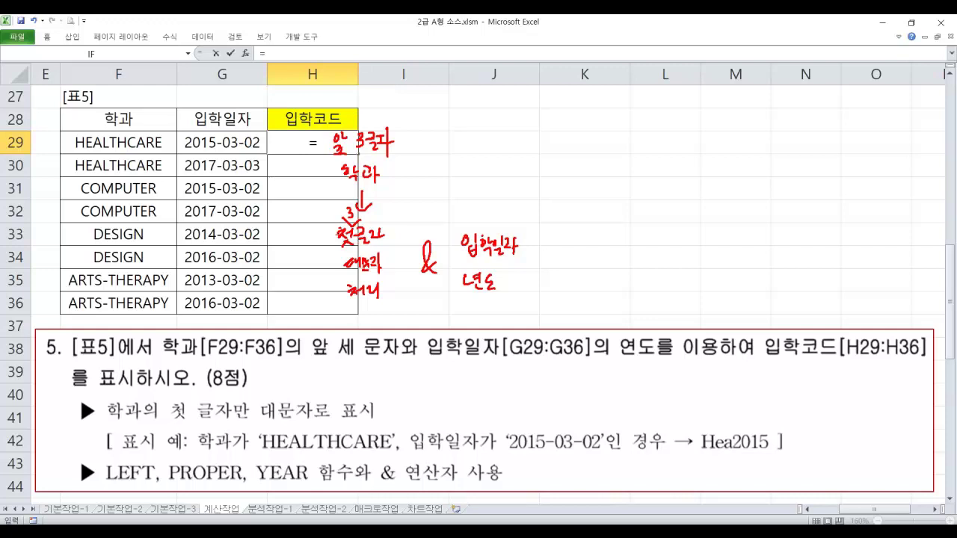
key(Escape)
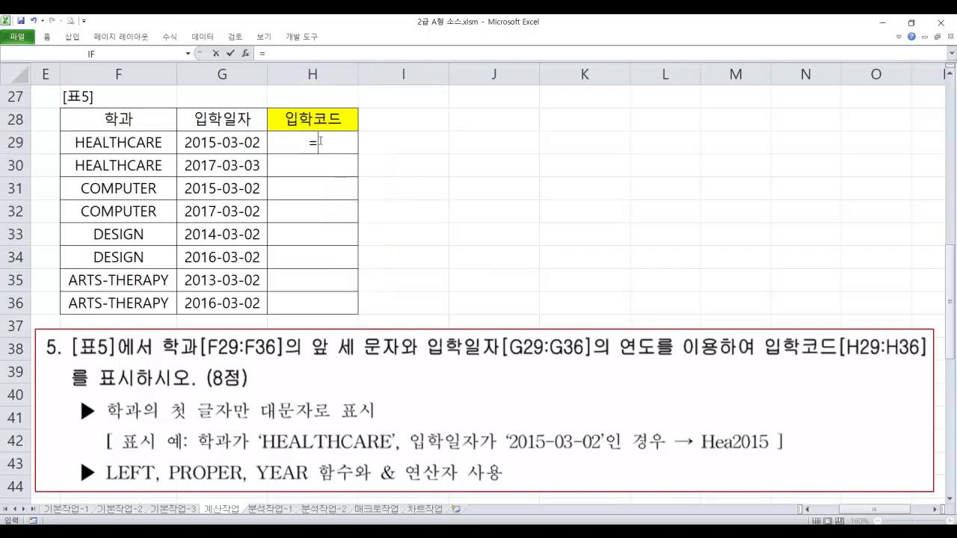
Step: Extend the formula in H29 to =PROPER(LEFT(F29,3)) to take the department's first three letters with an initial capital
text(pro)
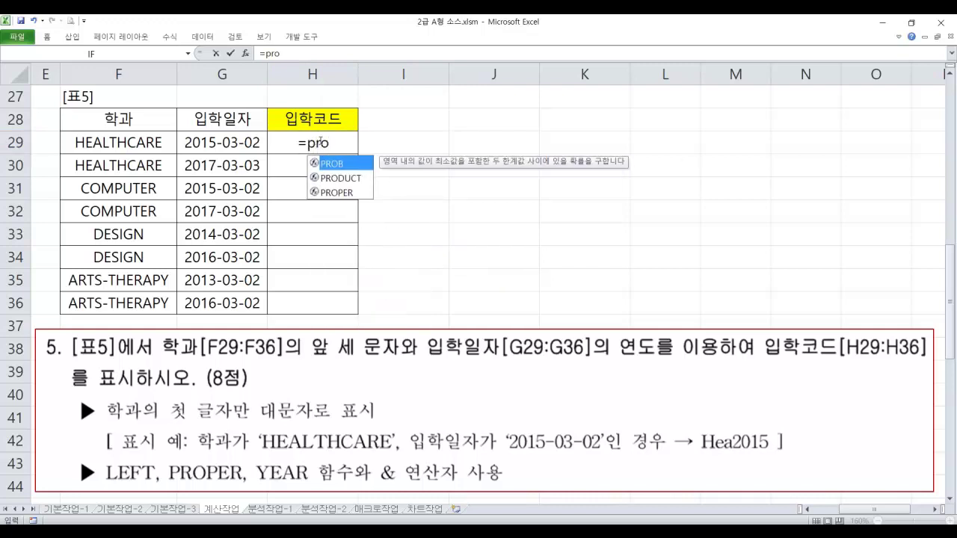
key(Down)
key(Down)
key(Tab)
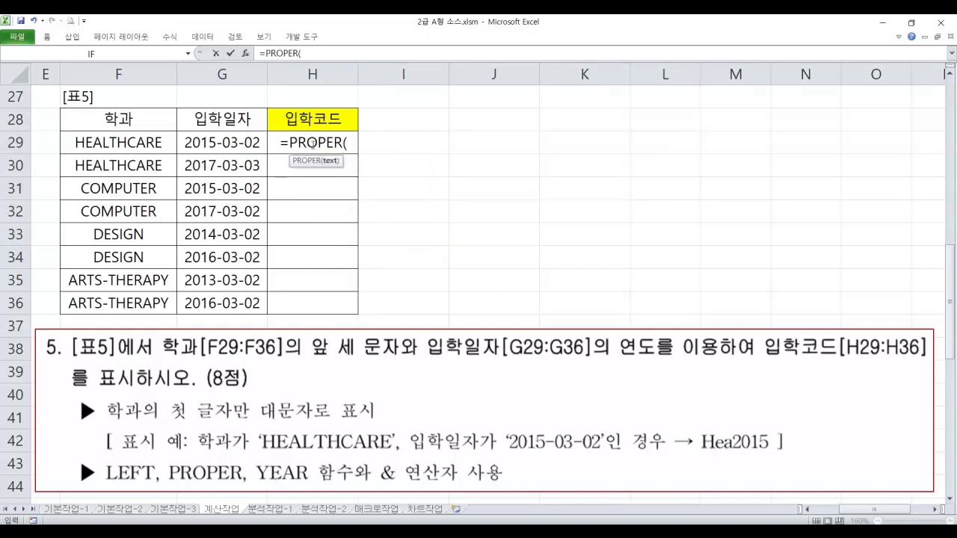
text(left()
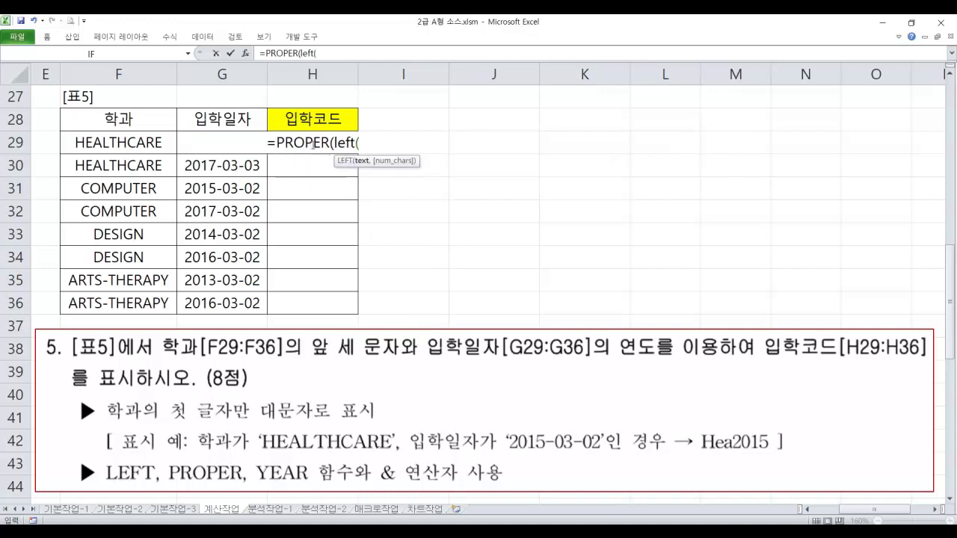
click(169, 159)
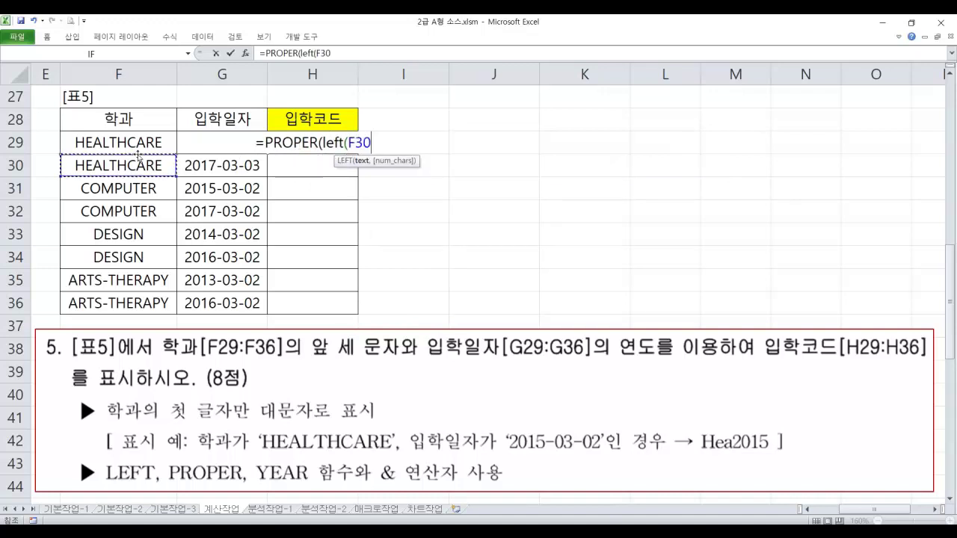
click(137, 142)
text(,3)
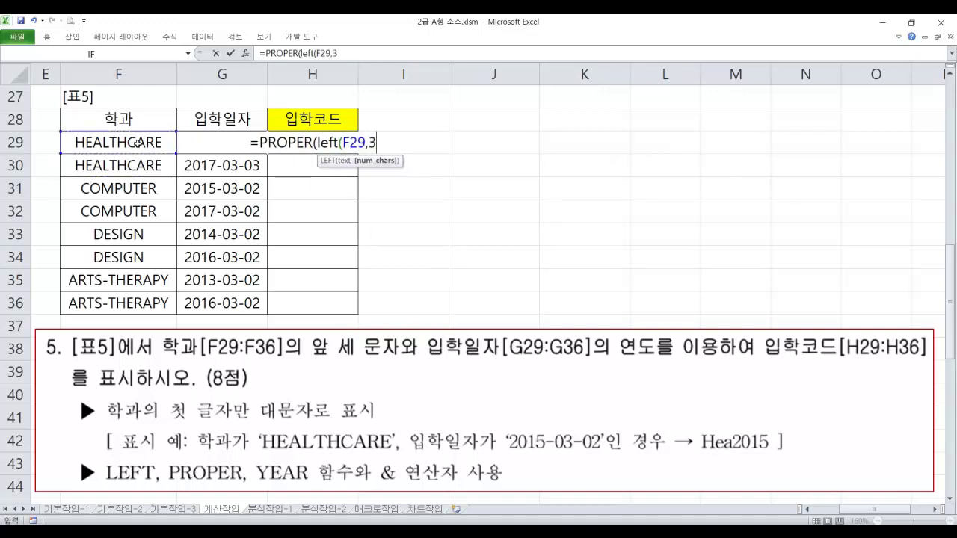
text()))
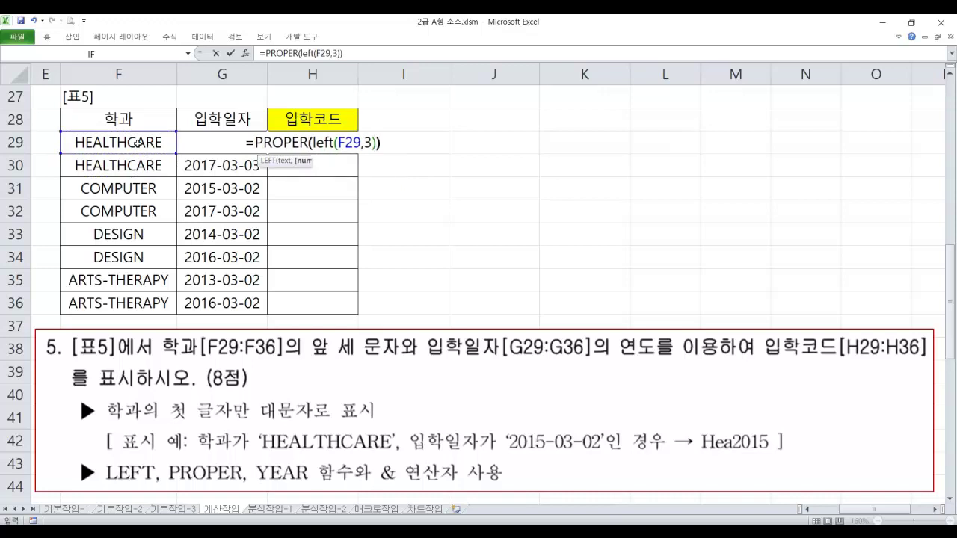
Step: Examine the text argument of PROPER and the text and num_chars arguments of LEFT in the H29 formula
click(338, 142)
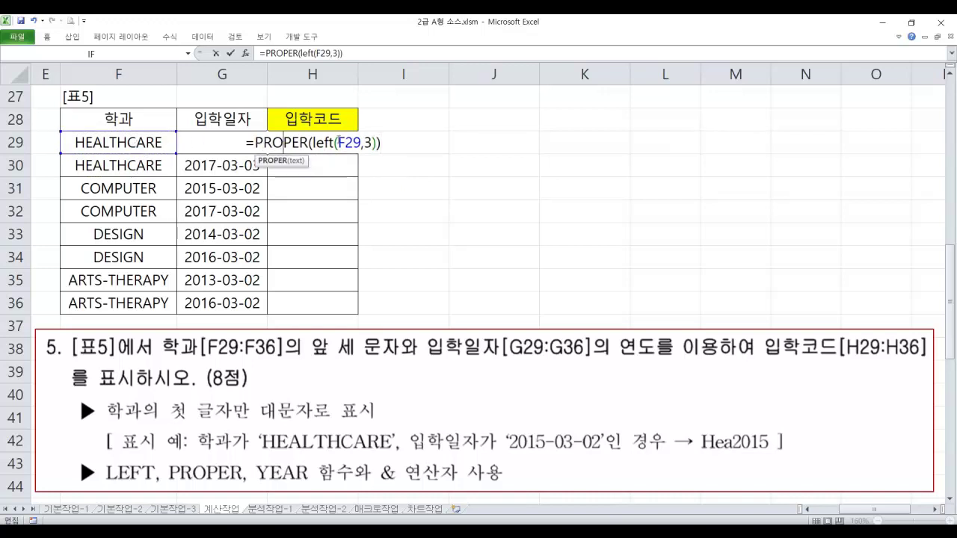
click(291, 142)
click(296, 160)
click(321, 142)
click(338, 161)
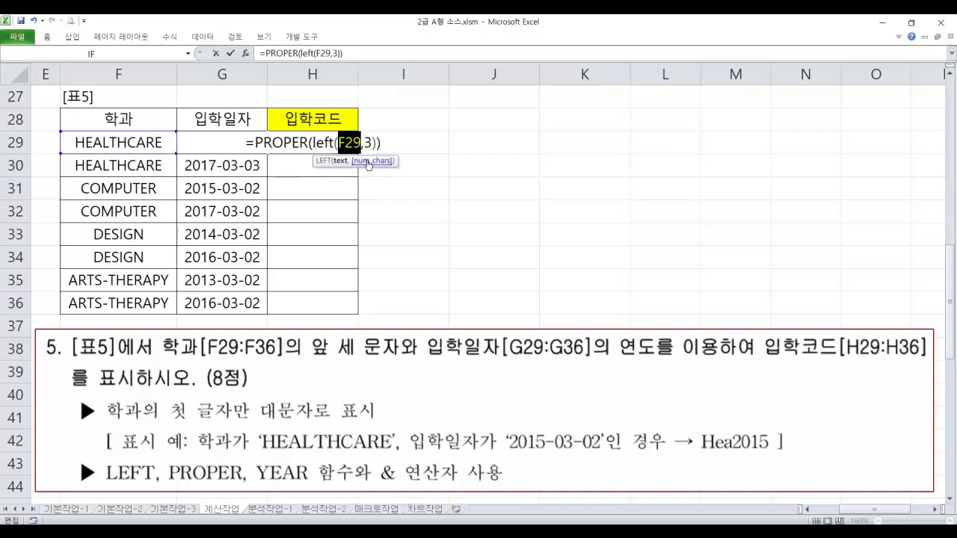
click(379, 161)
key(End)
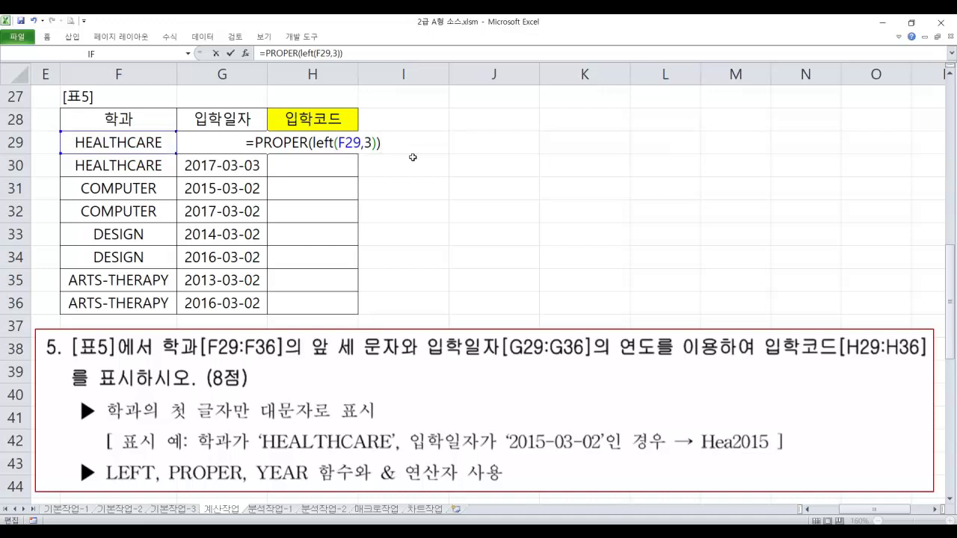
Step: Append & YEAR(G29) to the formula in H29 and enter it
text(& )
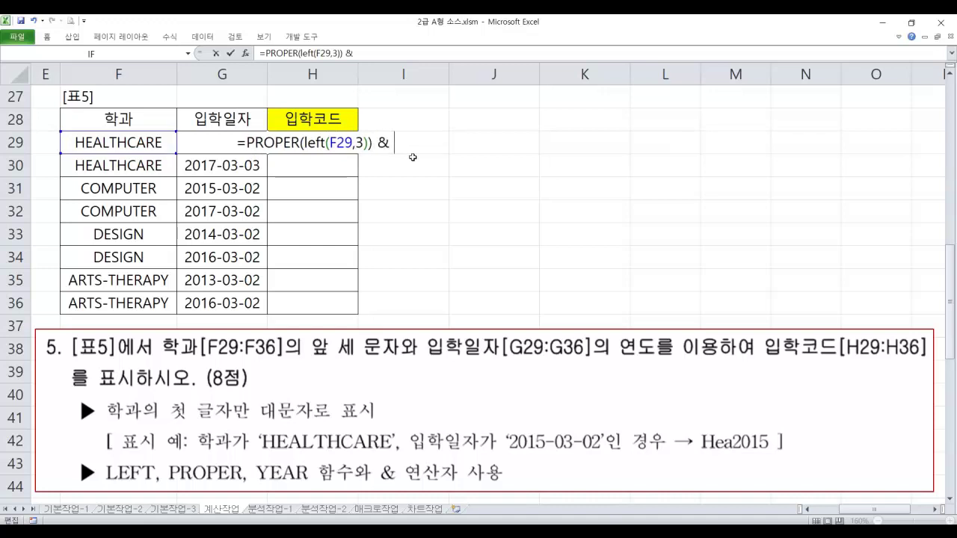
text(ye)
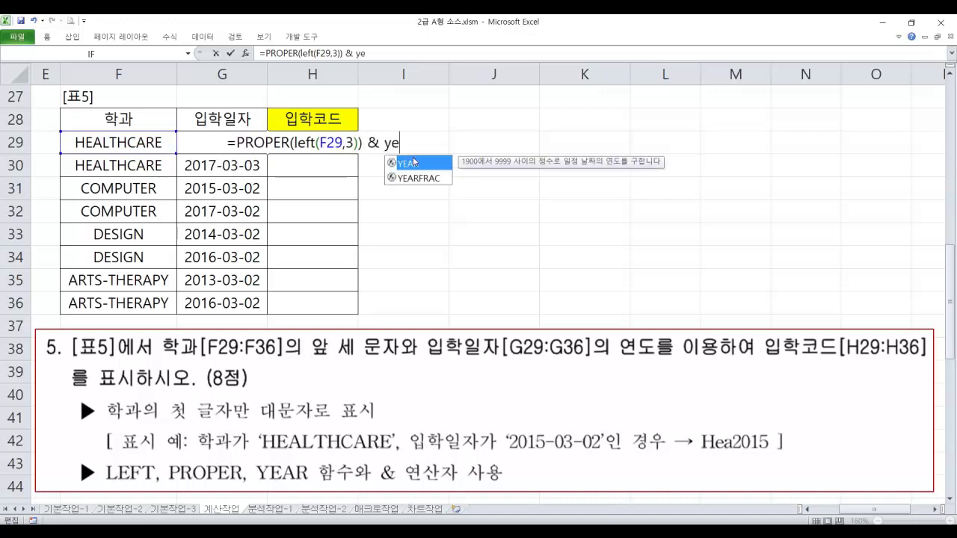
key(Tab)
click(213, 169)
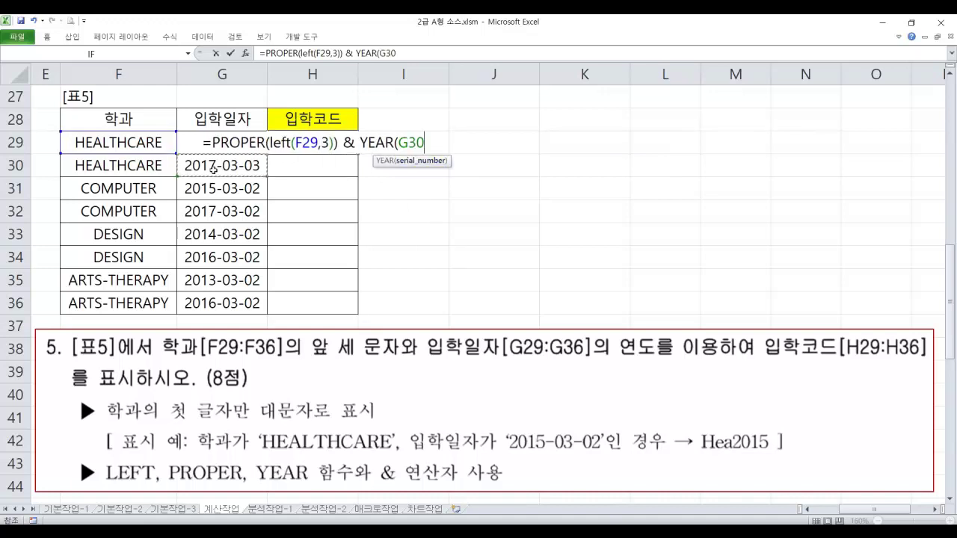
key(Up)
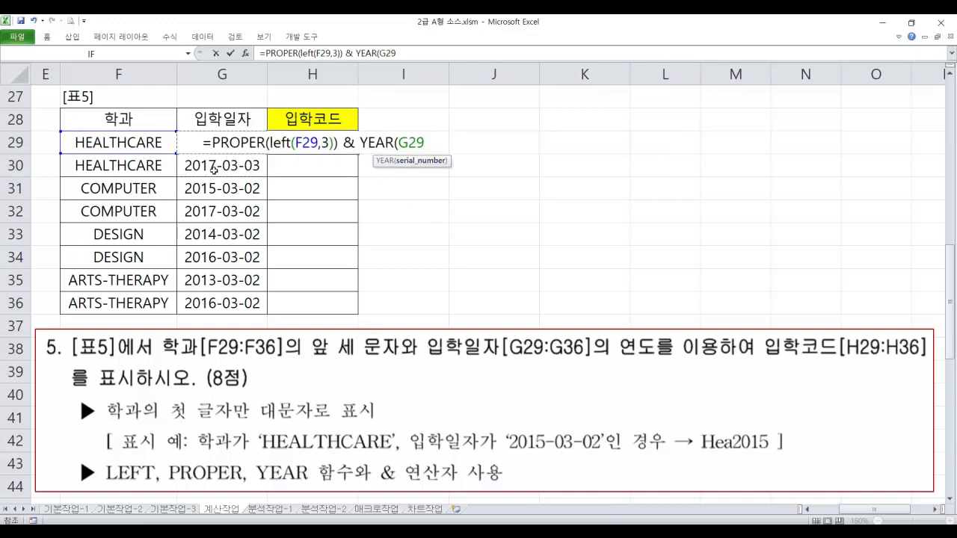
text())
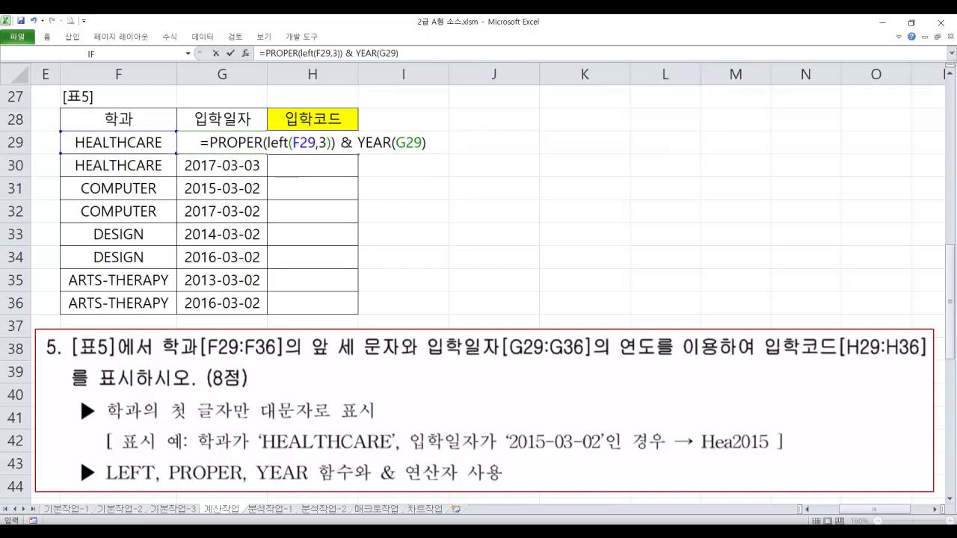
key(Return)
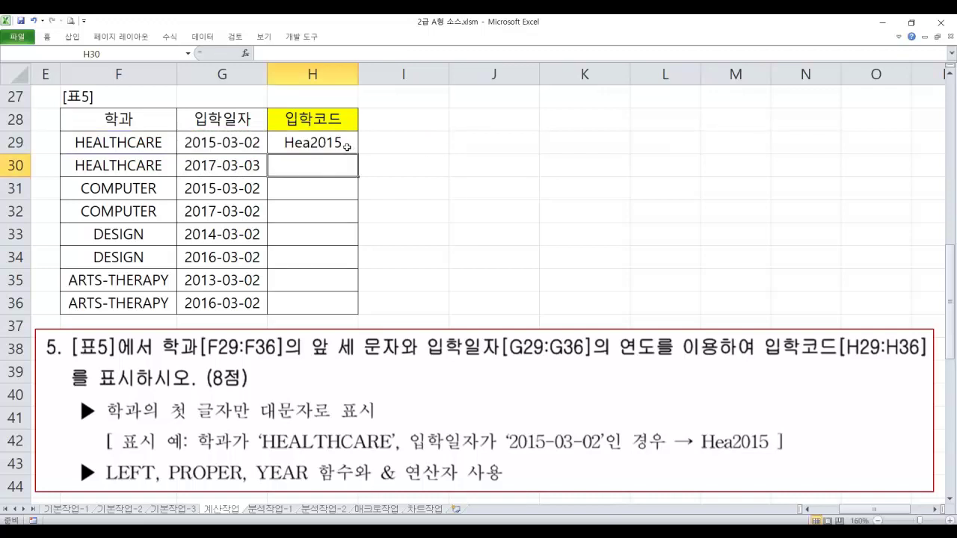
Step: Fill the 입학코드 formula from H29 down through H36
click(348, 145)
double_click(327, 143)
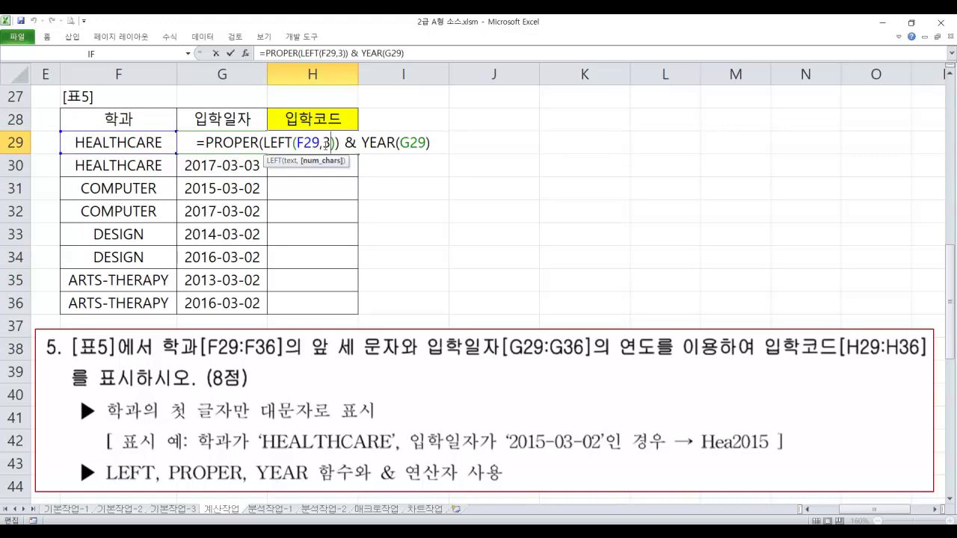
key(Escape)
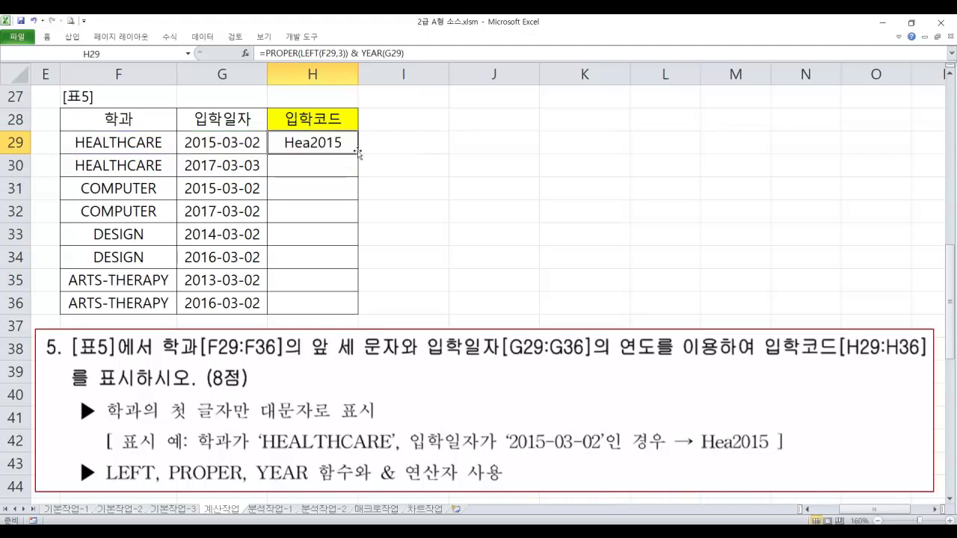
drag(358, 154, 358, 312)
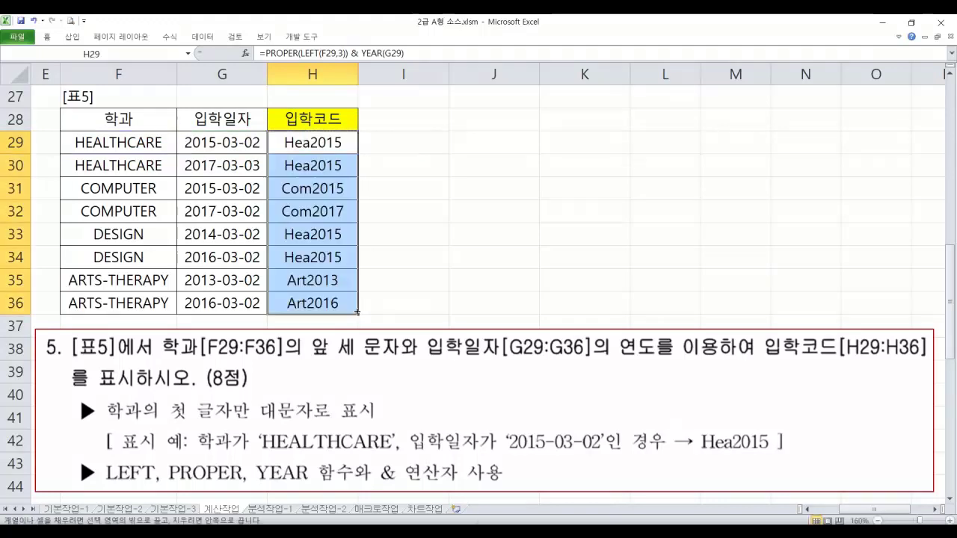
Step: Reopen the H29 formula, box HEALTHCARE in F29 and its first letters to review the nesting, and clear the marks
click(327, 143)
double_click(323, 145)
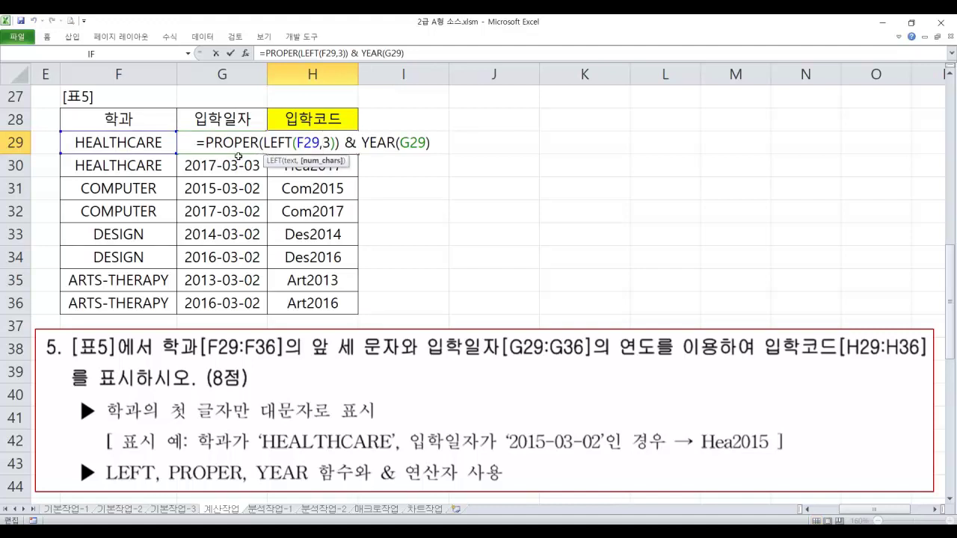
drag(73, 132, 161, 152)
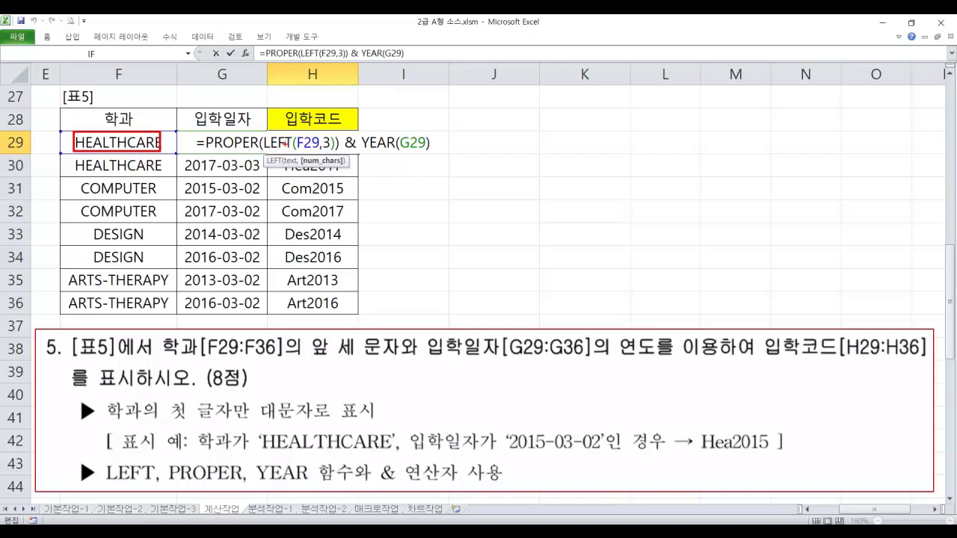
drag(70, 126, 103, 157)
key(Escape)
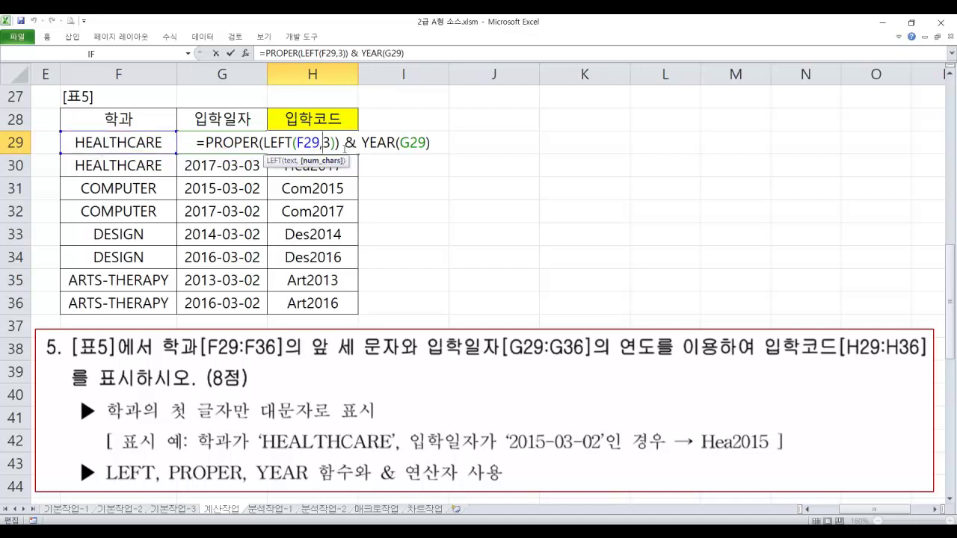
key(ctrl+Return)
Step: Begin an alternative formula in I29 with the nesting reversed, =LEFT(PROPER(F29),3)
click(389, 149)
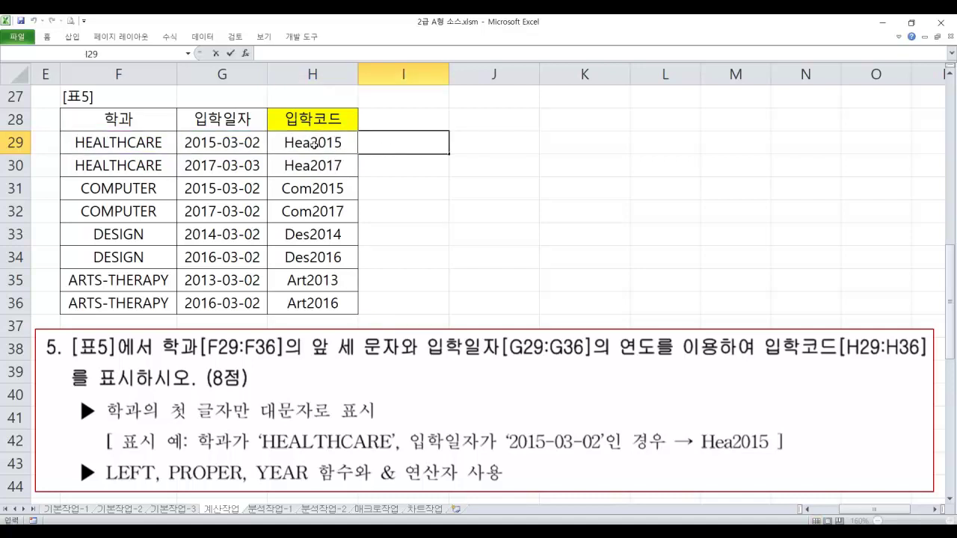
text(=le)
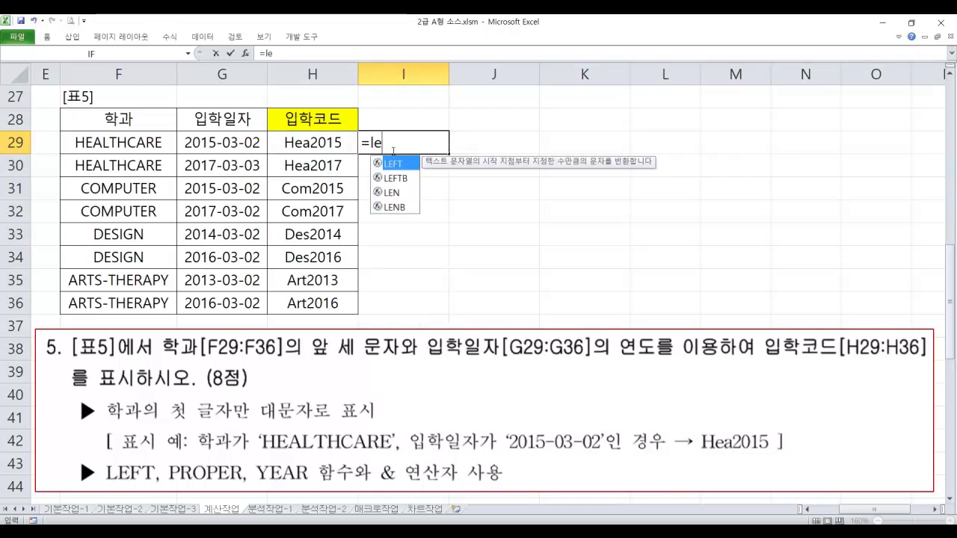
key(BackSpace)
text(e)
key(Tab)
text(pro)
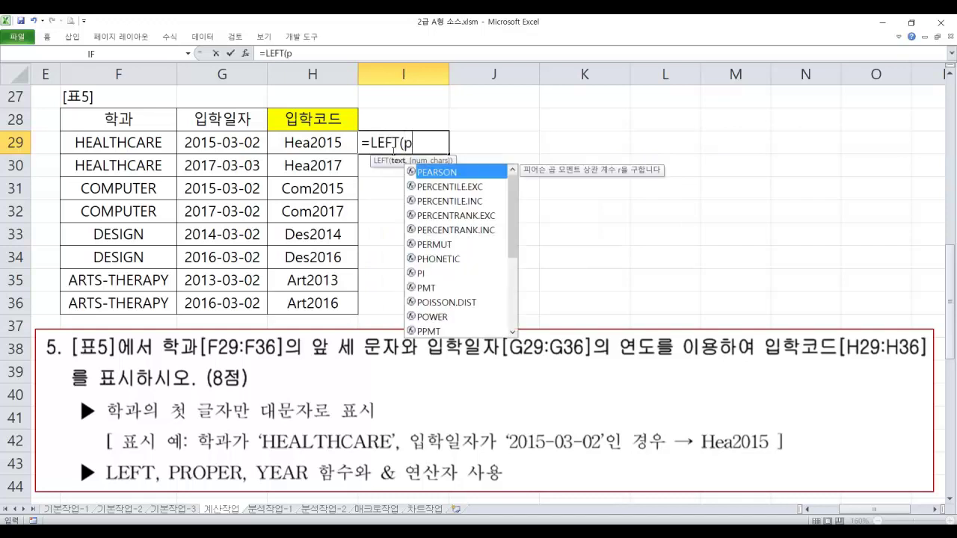
key(Down)
key(Down)
key(Tab)
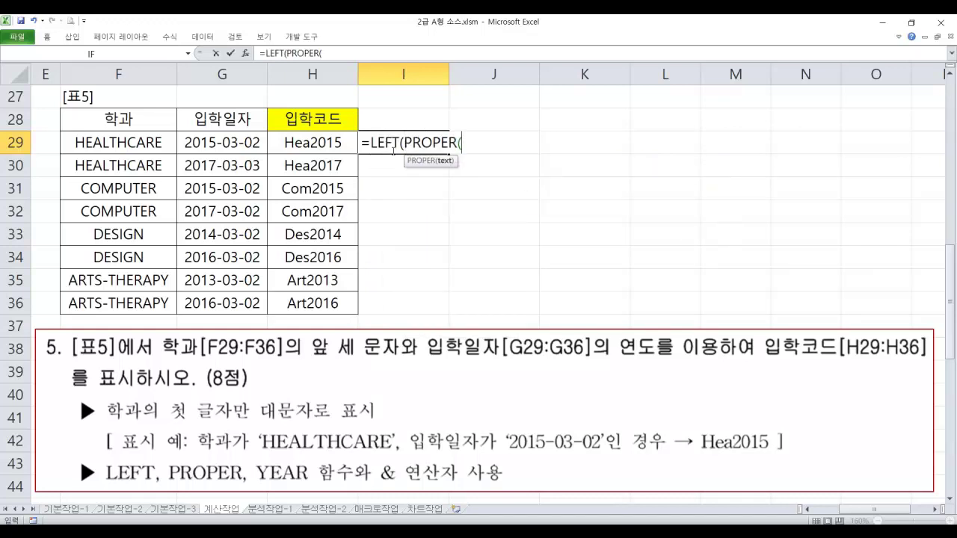
click(169, 143)
text(),3)
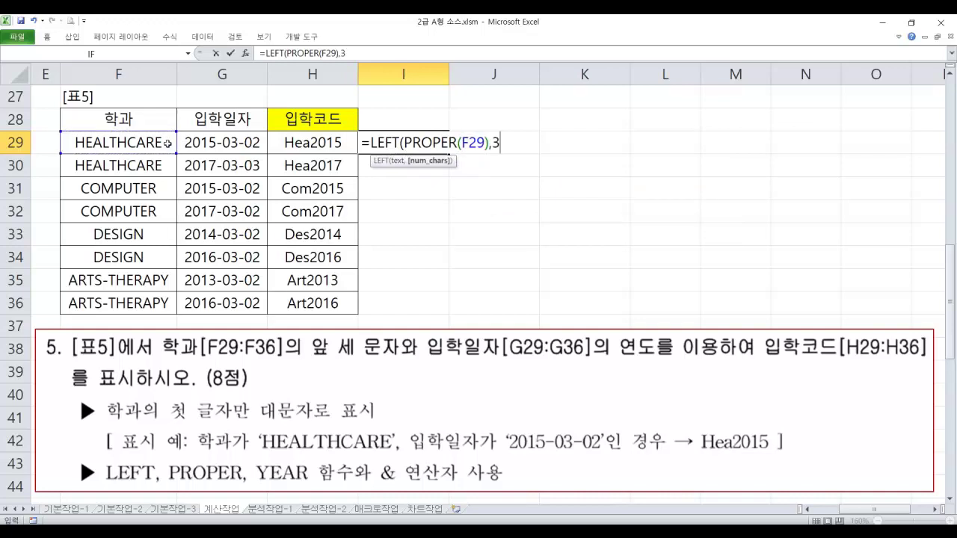
text())
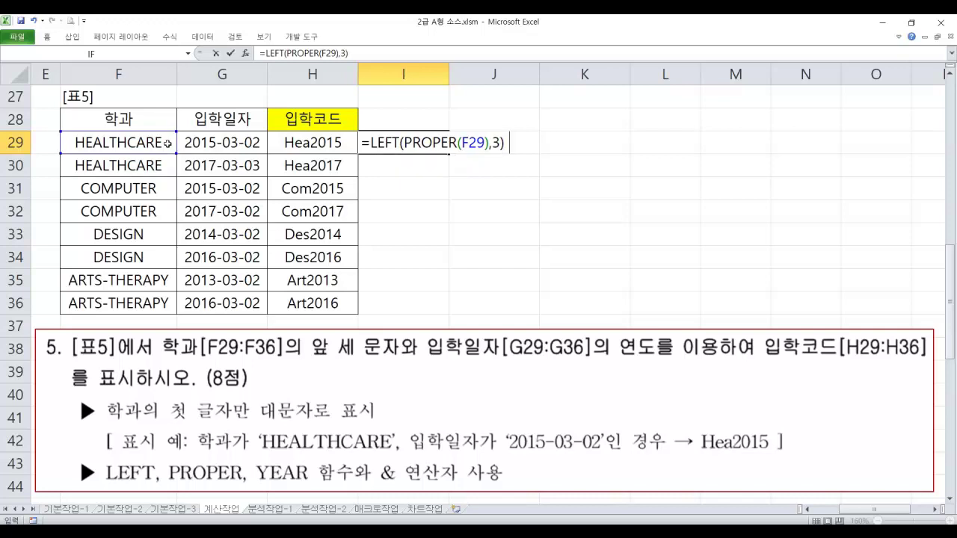
Step: Append & YEAR(G29) to the alternative formula in I29 and fill it down through I36
text( & ye)
key(Tab)
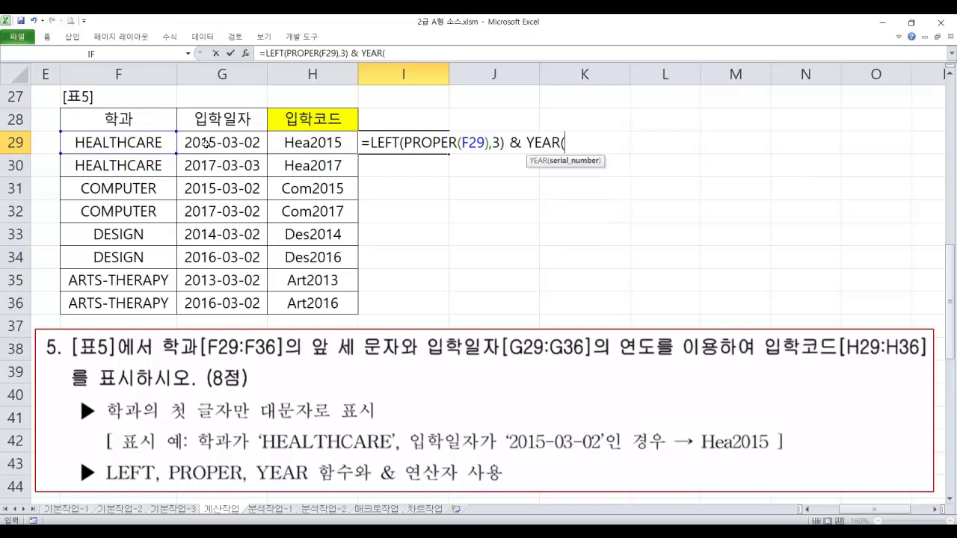
click(205, 143)
text())
key(Return)
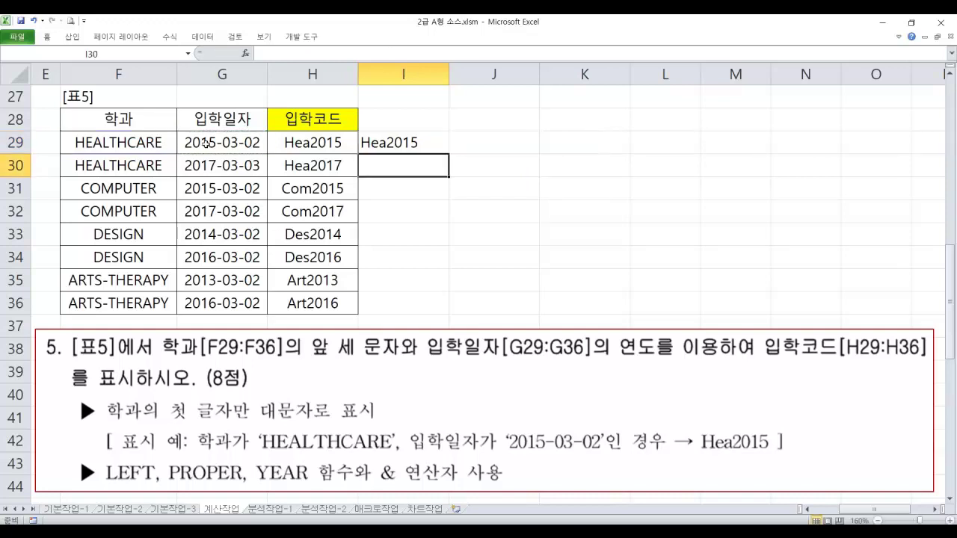
click(438, 141)
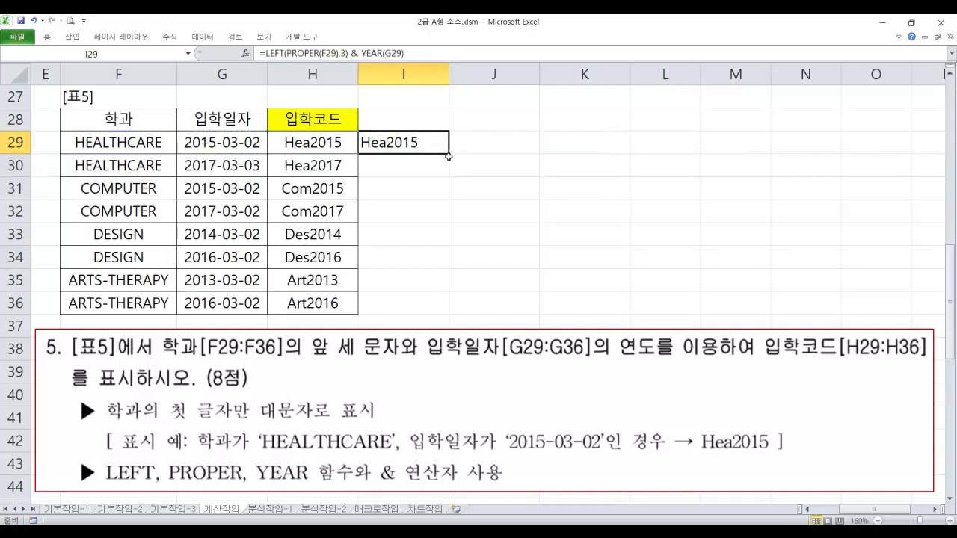
drag(447, 156, 420, 305)
Step: Reopen the I29 formula and highlight its LEFT(PROPER(F29),3) part to review it, leaving the formula as is
click(405, 146)
double_click(399, 142)
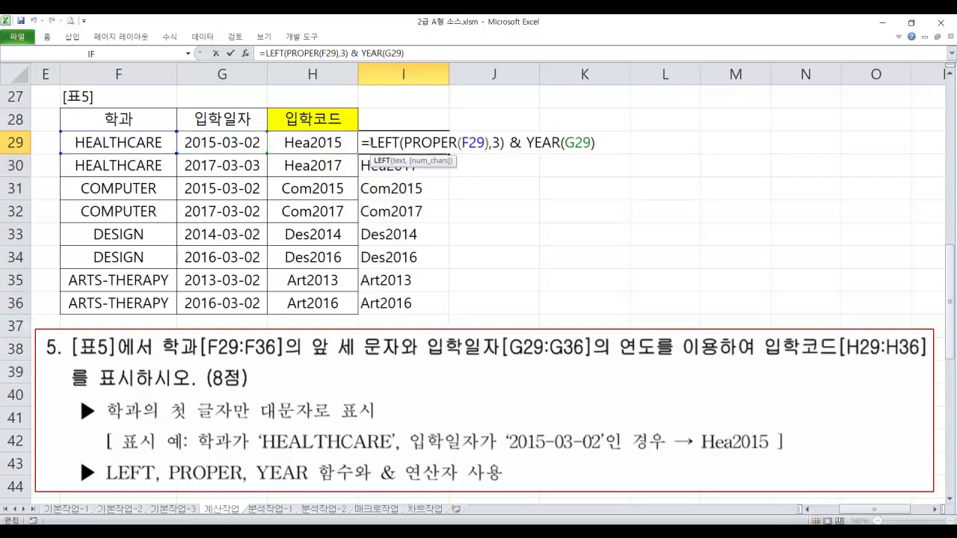
drag(371, 142, 505, 142)
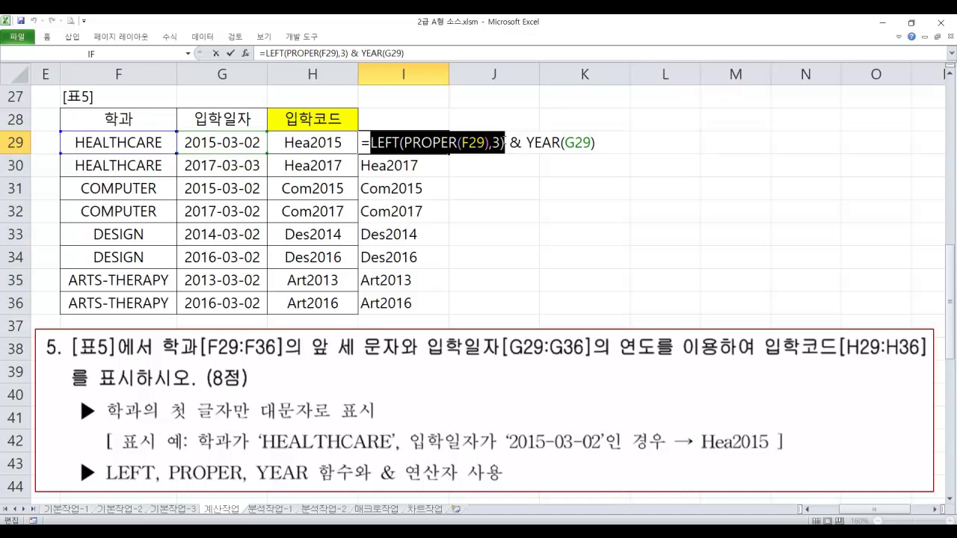
key(Escape)
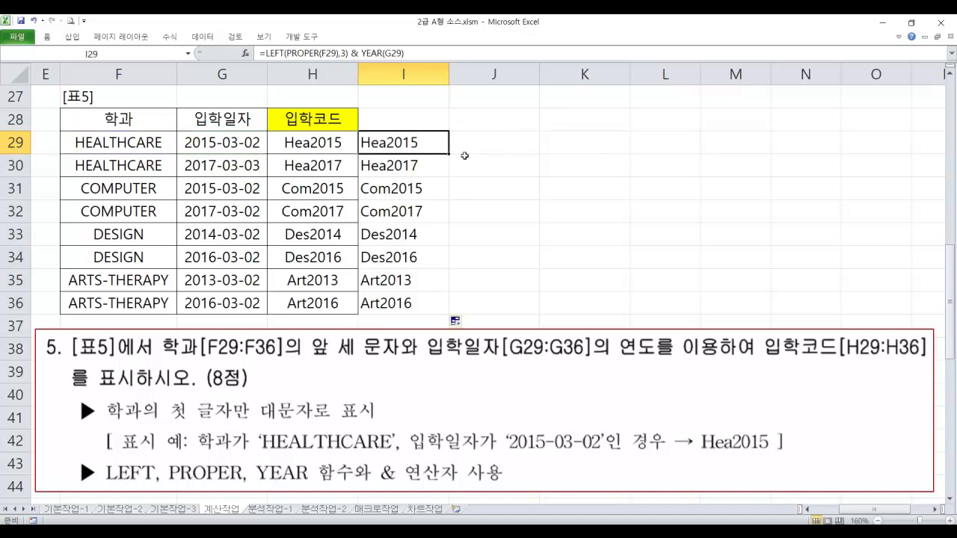
scroll(365, 180, up, 2)
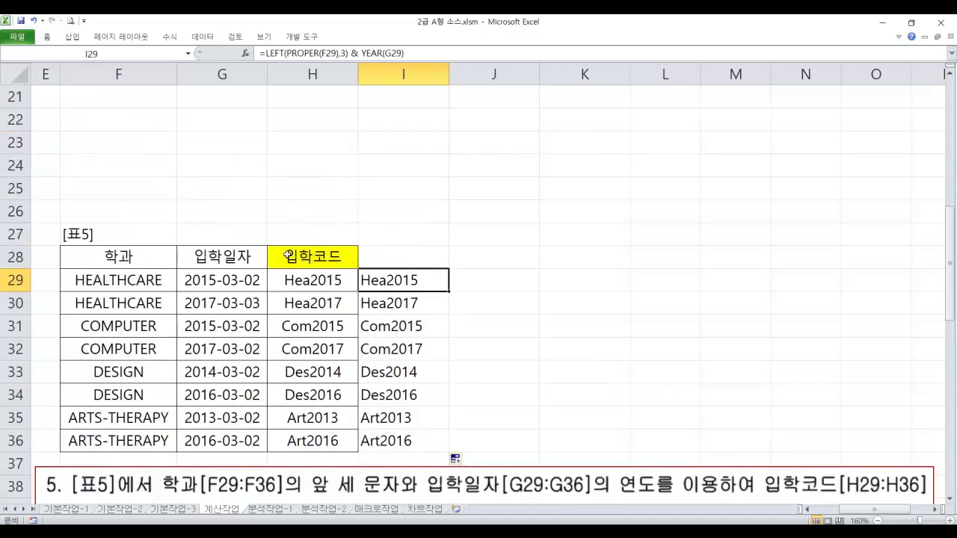
scroll(263, 241, up, 1)
scroll(256, 240, down, 1)
drag(228, 277, 363, 277)
click(749, 318)
click(796, 316)
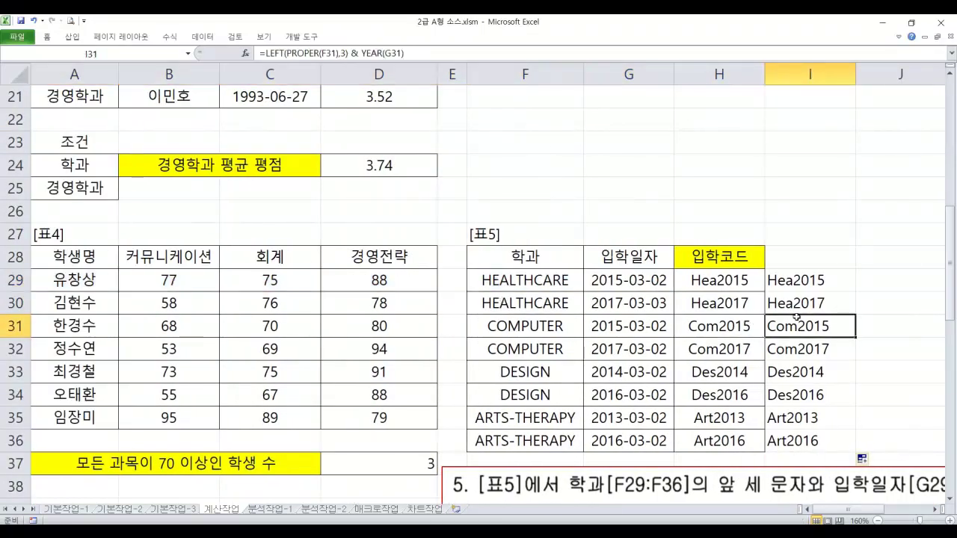
Step: Review the finished formulas in D37 for the student count and D24 for the 경영학과 average
click(324, 306)
click(320, 462)
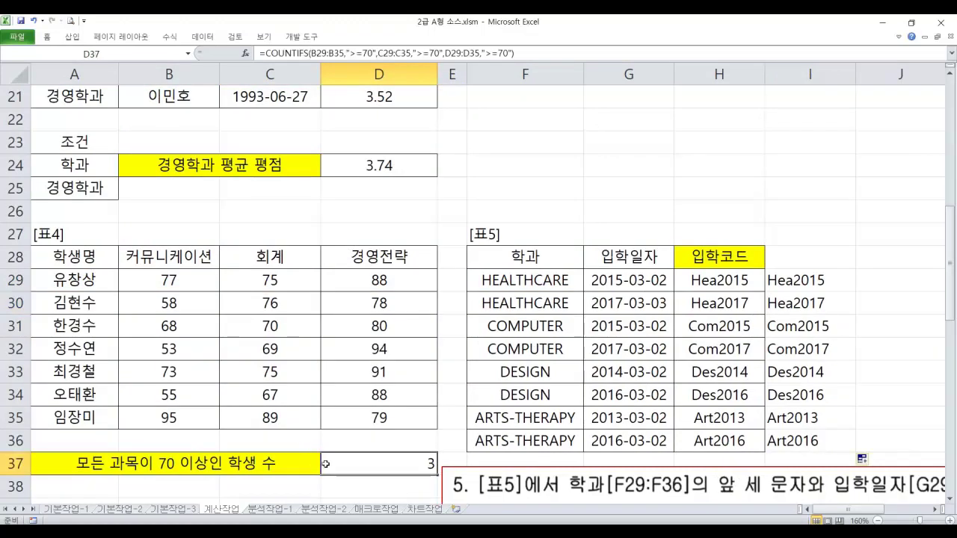
scroll(304, 260, up, 2)
click(361, 290)
scroll(361, 290, up, 5)
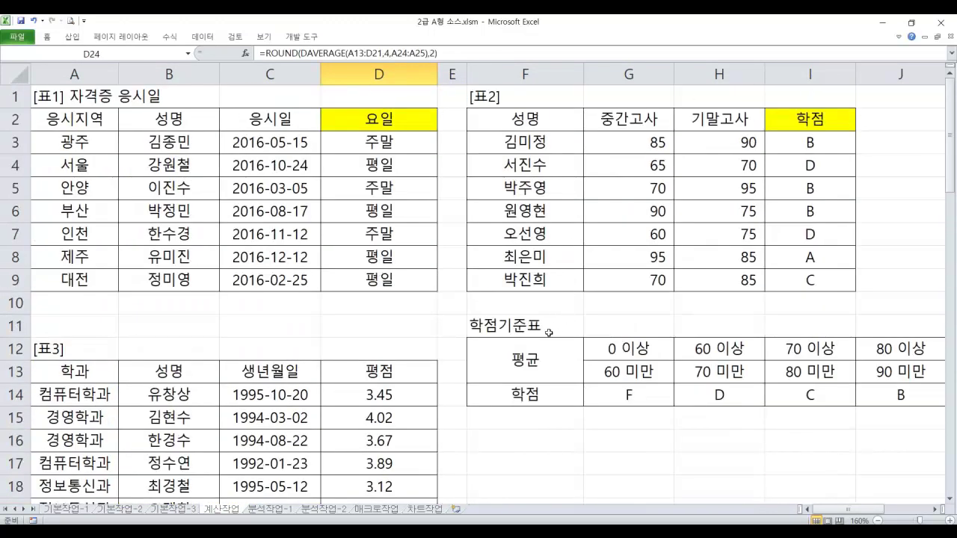
Step: Box and tick the 평균 label in F12, circle the scores in G3 and H3, and draw an X between them
click(521, 353)
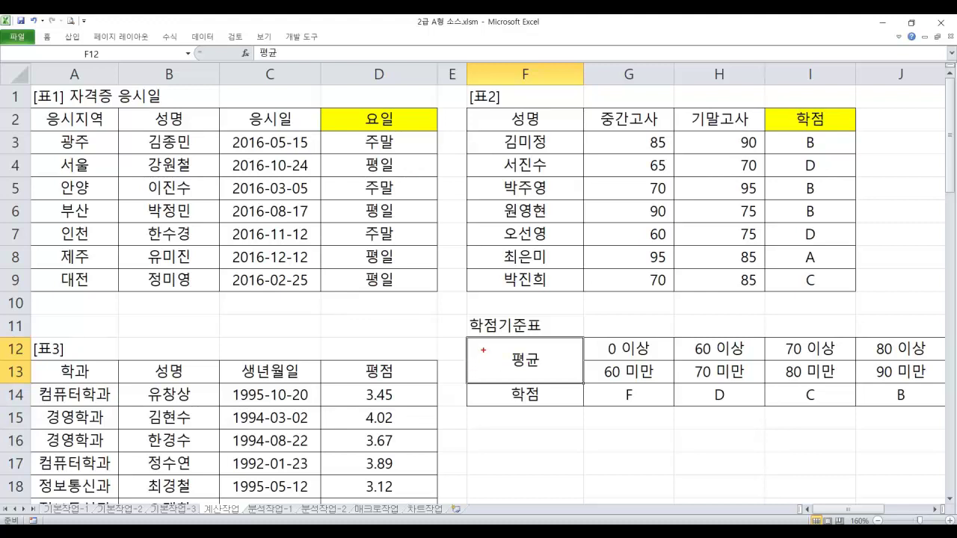
mouse_move(500, 345)
mouse_down()
mouse_move(550, 374)
mouse_move(575, 340)
mouse_up()
mouse_move(662, 147)
mouse_down()
mouse_move(641, 139)
mouse_move(665, 148)
mouse_up()
mouse_move(750, 155)
mouse_down()
mouse_move(744, 132)
mouse_move(754, 157)
mouse_up()
drag(714, 129, 683, 154)
drag(687, 135, 706, 147)
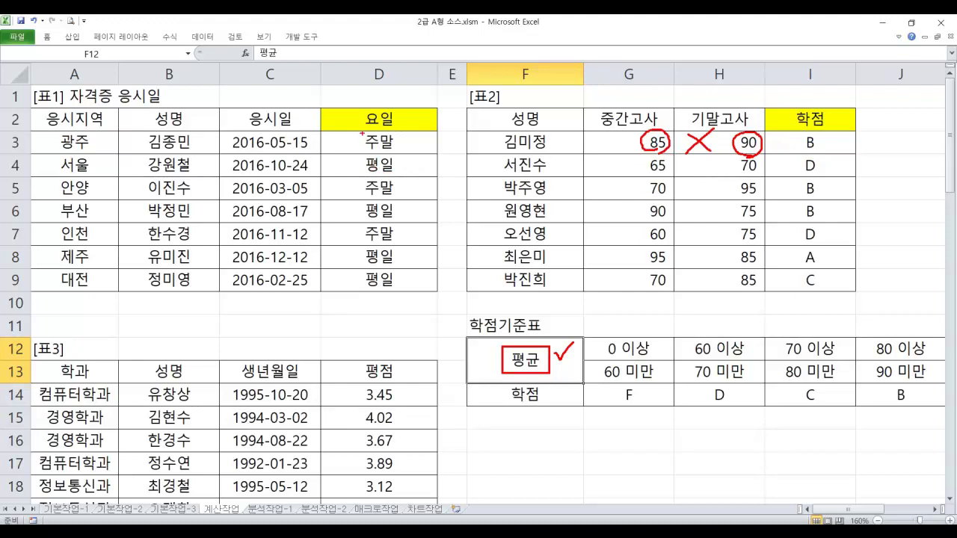
Step: Box the 요일 results in D3:D9 and the 학점 results in I3:I9, tick both headers, and clear all marks
drag(358, 133, 400, 293)
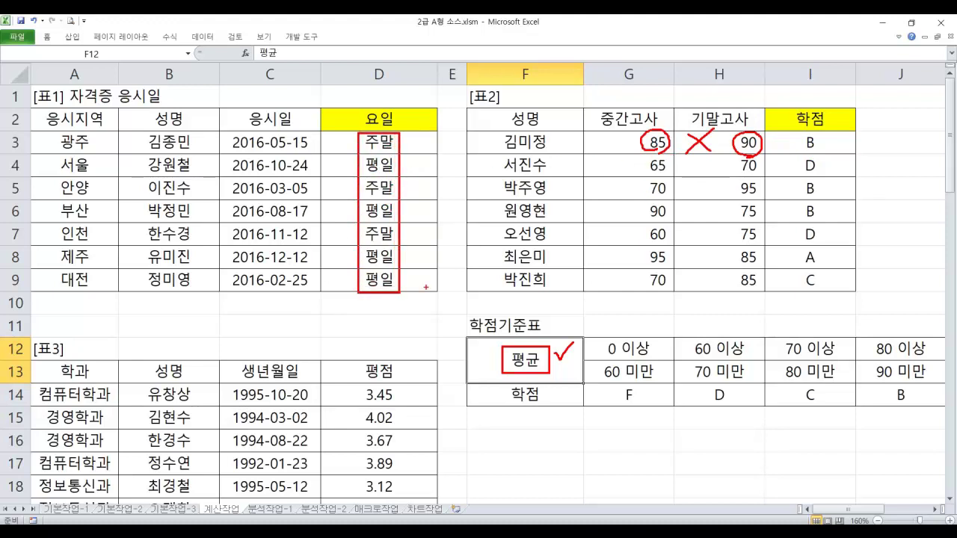
mouse_move(804, 133)
mouse_down()
mouse_move(804, 179)
mouse_move(824, 149)
mouse_move(804, 132)
mouse_up()
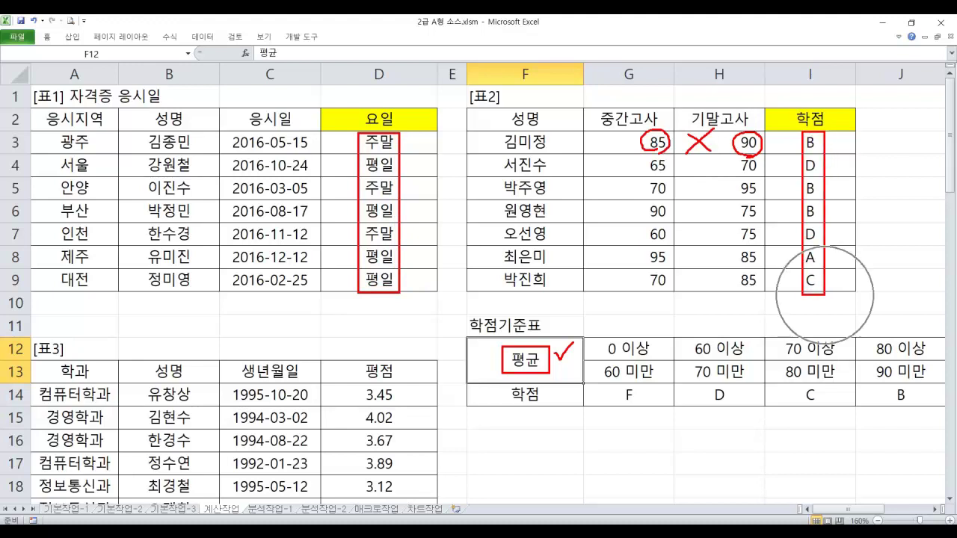
drag(407, 124, 432, 117)
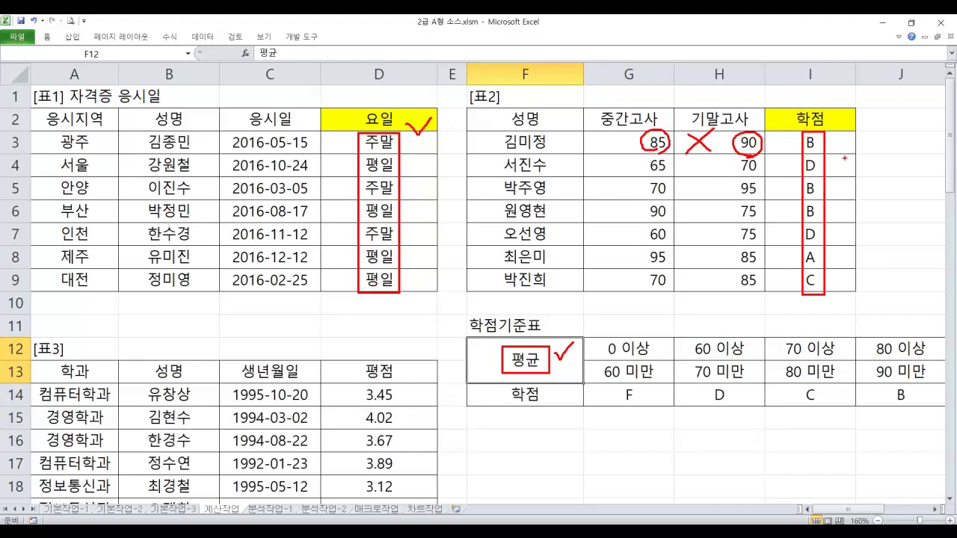
drag(844, 125, 871, 113)
key(Escape)
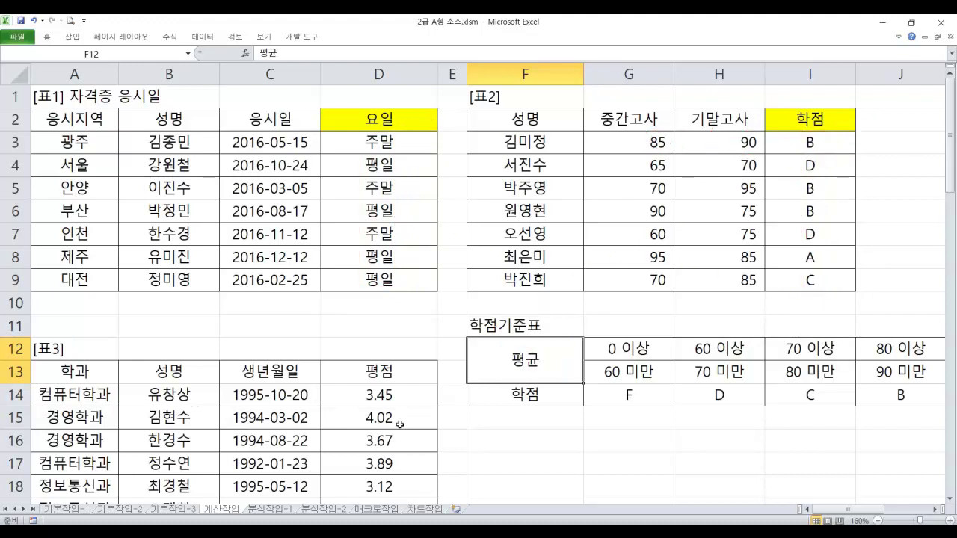
scroll(399, 424, down, 4)
scroll(373, 423, up, 3)
scroll(374, 422, up, 1)
click(375, 326)
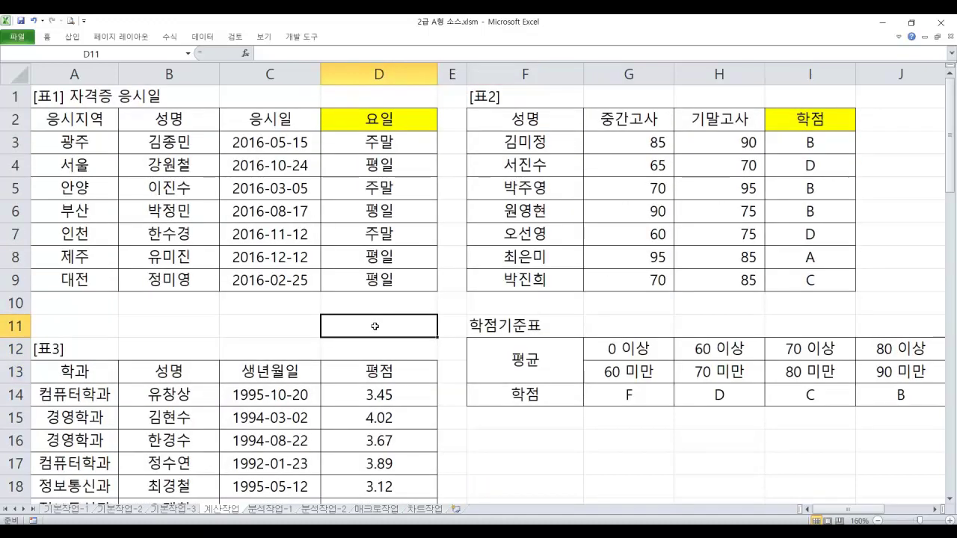